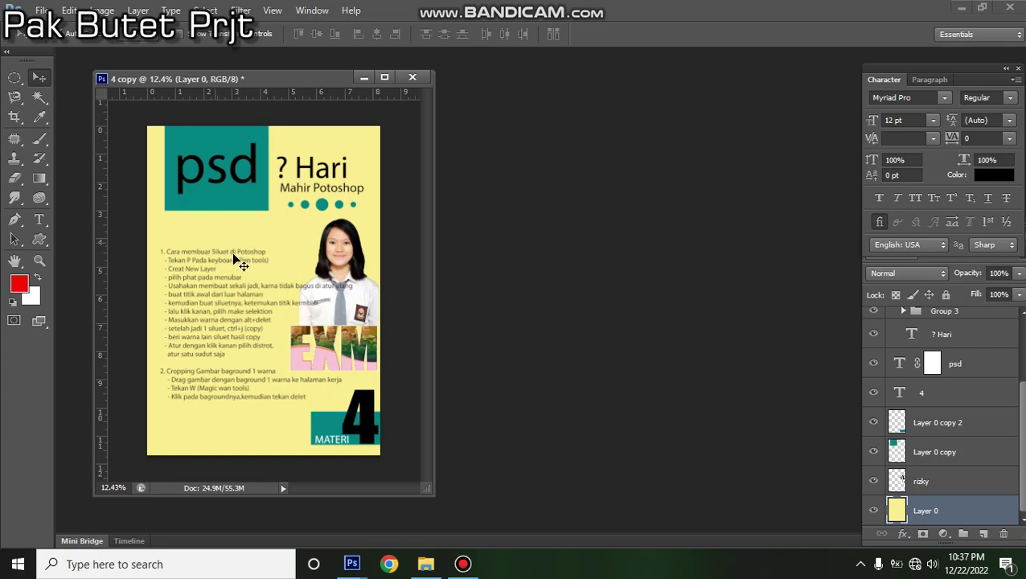
- Maximize the 4 copy poster and examine its notes on making silhouettes and cropping single-colour backgrounds
left_click(382, 79)
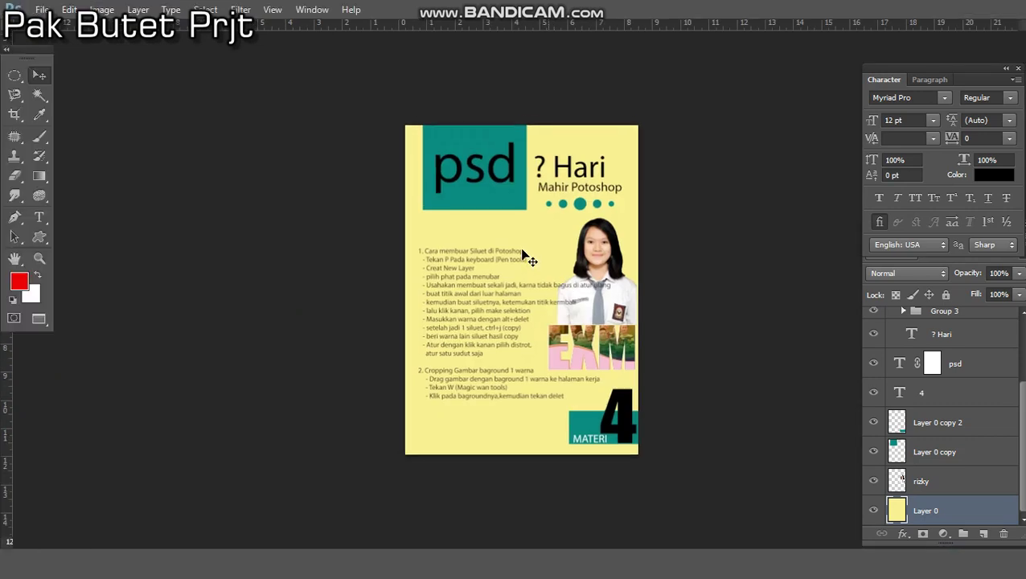
scroll(487, 393, "up", 5)
scroll(289, 398, "up", 3)
scroll(288, 343, "down", 4)
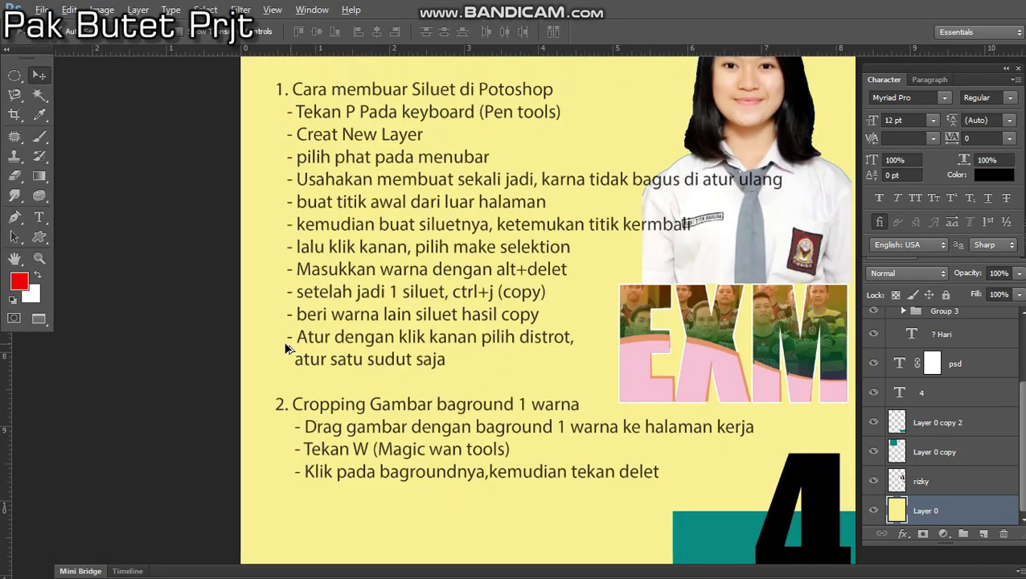
scroll(322, 376, "up", 3)
scroll(322, 375, "down", 3)
scroll(383, 382, "up", 2)
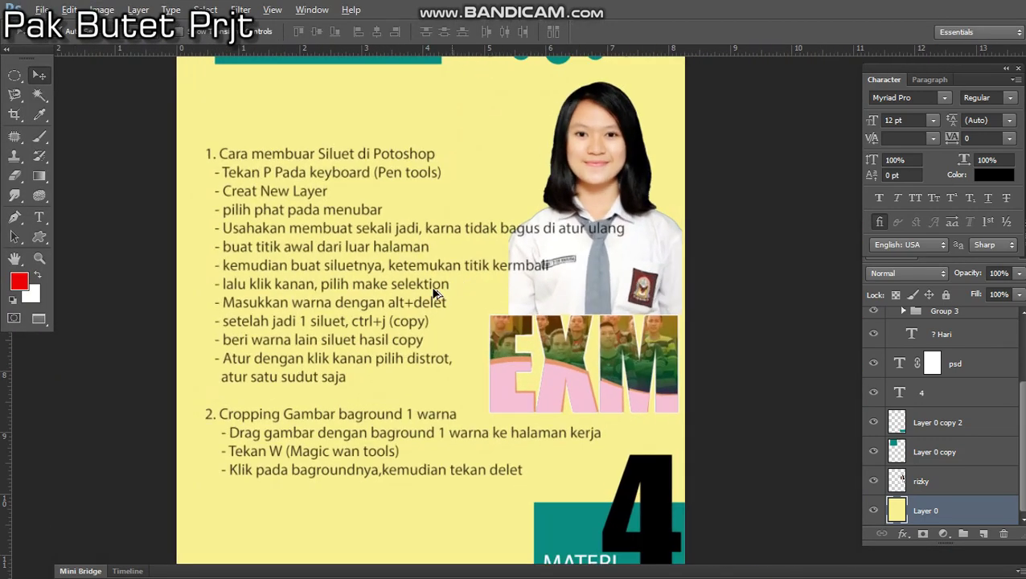
scroll(417, 410, "down", 3)
scroll(499, 373, "up", 2)
scroll(555, 361, "up", 2)
scroll(560, 354, "down", 3)
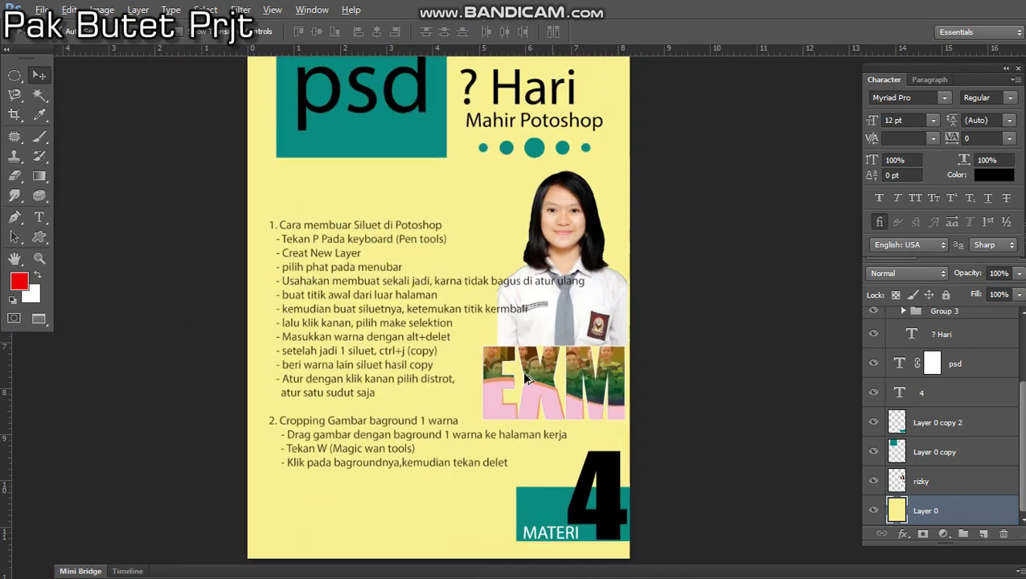
scroll(574, 356, "up", 3)
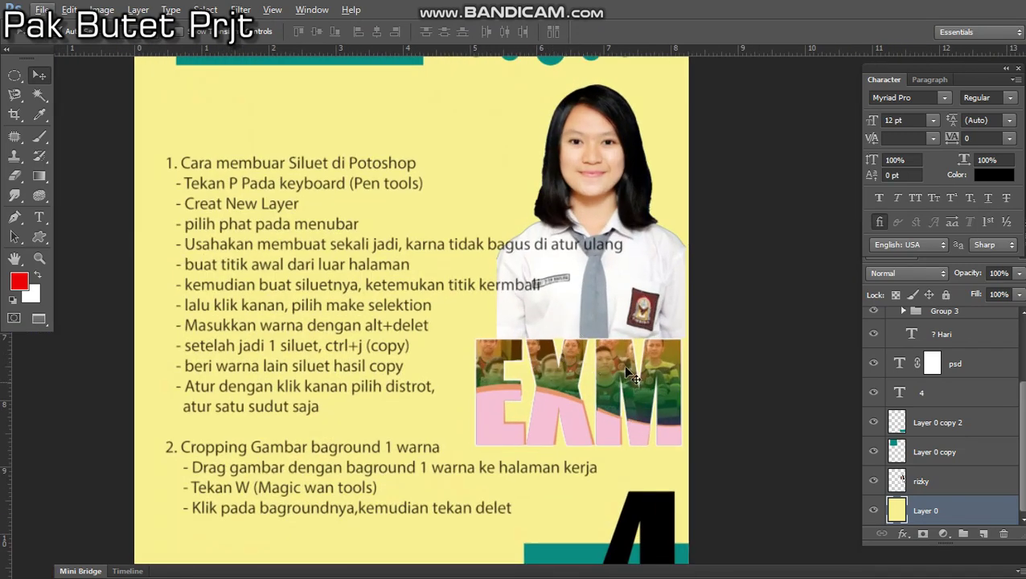
scroll(367, 334, "down", 2)
scroll(367, 333, "up", 2)
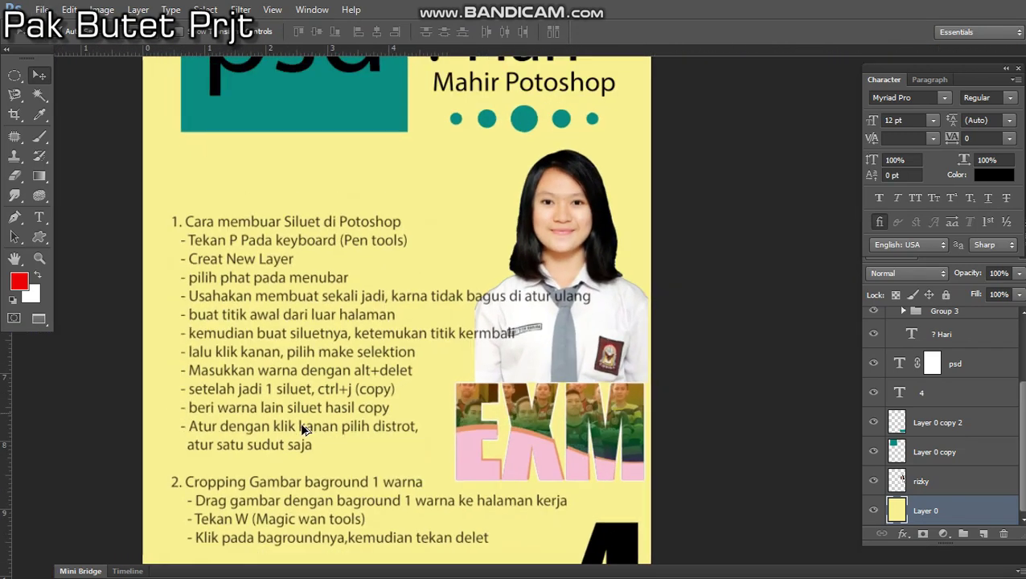
scroll(320, 424, "down", 3)
scroll(493, 423, "up", 2)
scroll(514, 394, "down", 1)
scroll(504, 424, "up", 2)
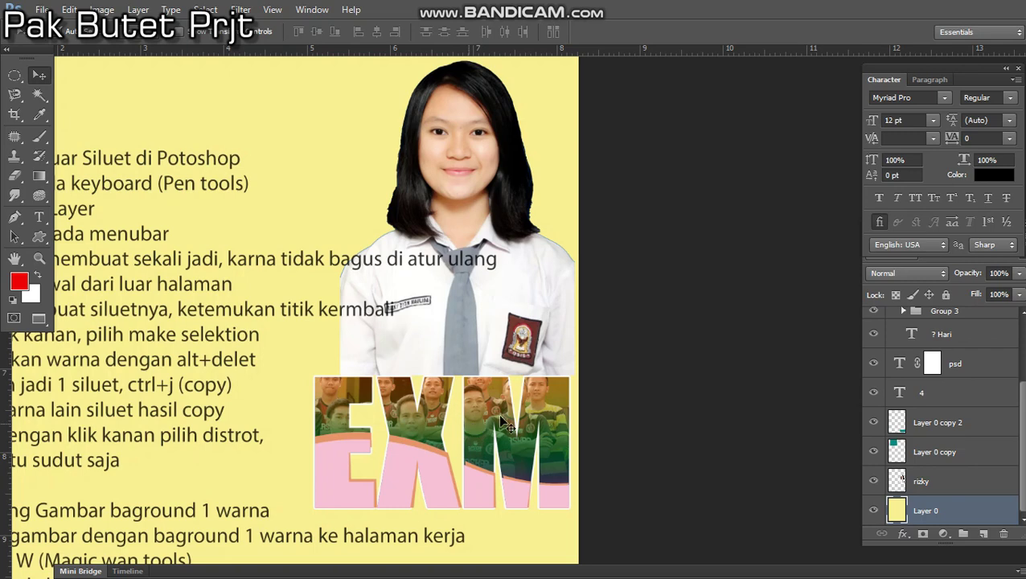
scroll(506, 423, "down", 3)
scroll(499, 385, "up", 3)
scroll(507, 332, "down", 3)
scroll(470, 324, "up", 2)
scroll(427, 287, "down", 1)
scroll(426, 287, "up", 1)
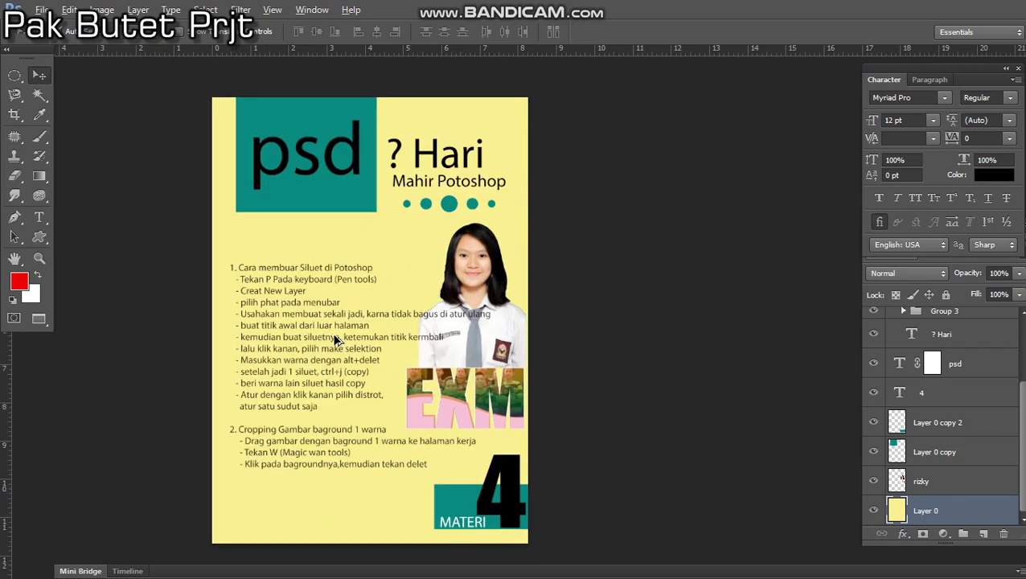
scroll(336, 341, "up", 1)
- Select the poster's instruction text to review the silhouette steps, ending with the yellow background layer selected
left_click(382, 281)
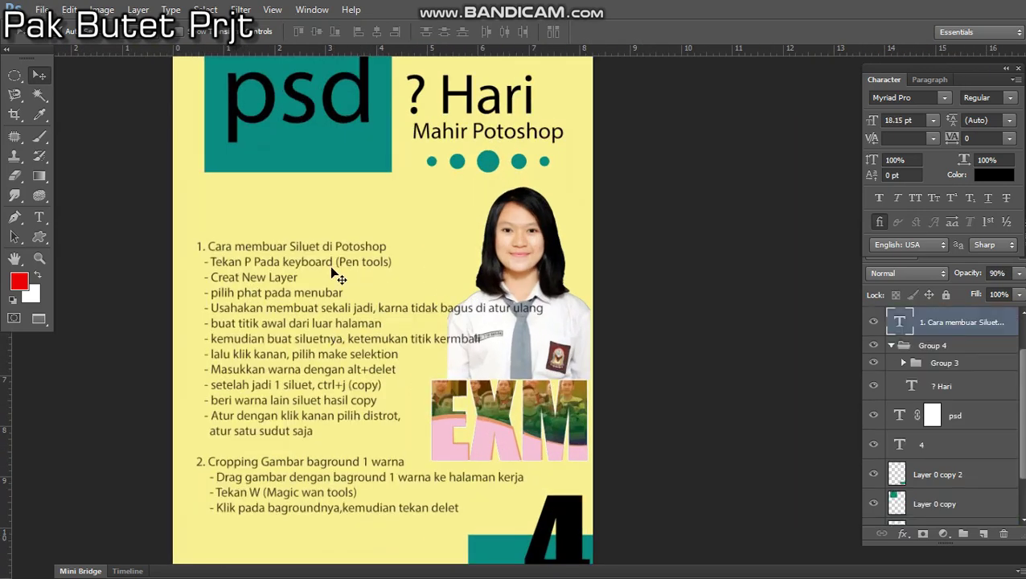
scroll(355, 322, "down", 1)
scroll(366, 314, "up", 1)
scroll(384, 299, "down", 1)
scroll(384, 299, "up", 1)
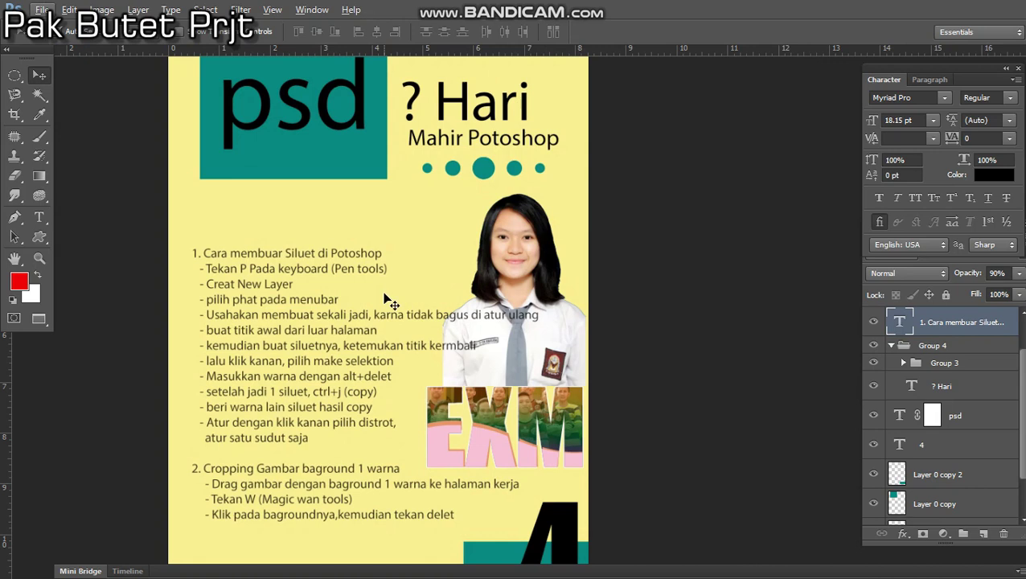
scroll(366, 302, "down", 2)
scroll(378, 306, "up", 1)
scroll(381, 267, "down", 1)
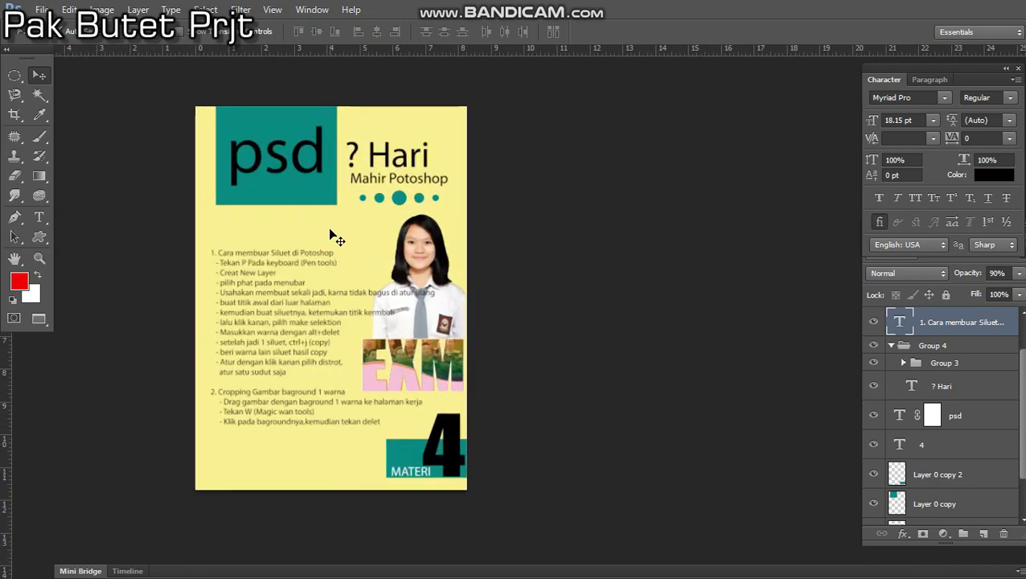
left_click(347, 235)
- Examine the EXM photo lettering and the cut-out student photo on the poster up close
scroll(392, 402, "up", 3)
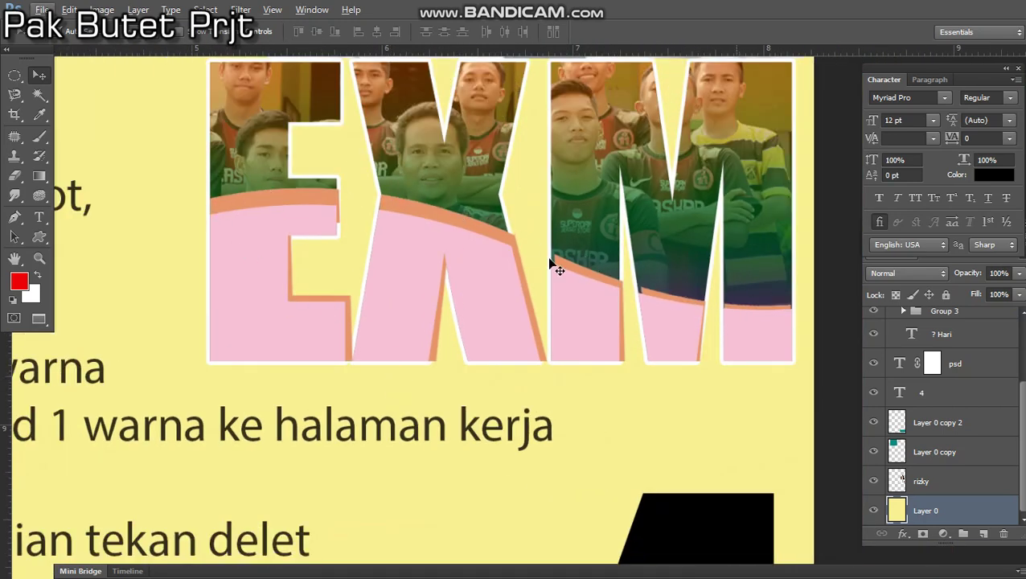
scroll(442, 359, "down", 3)
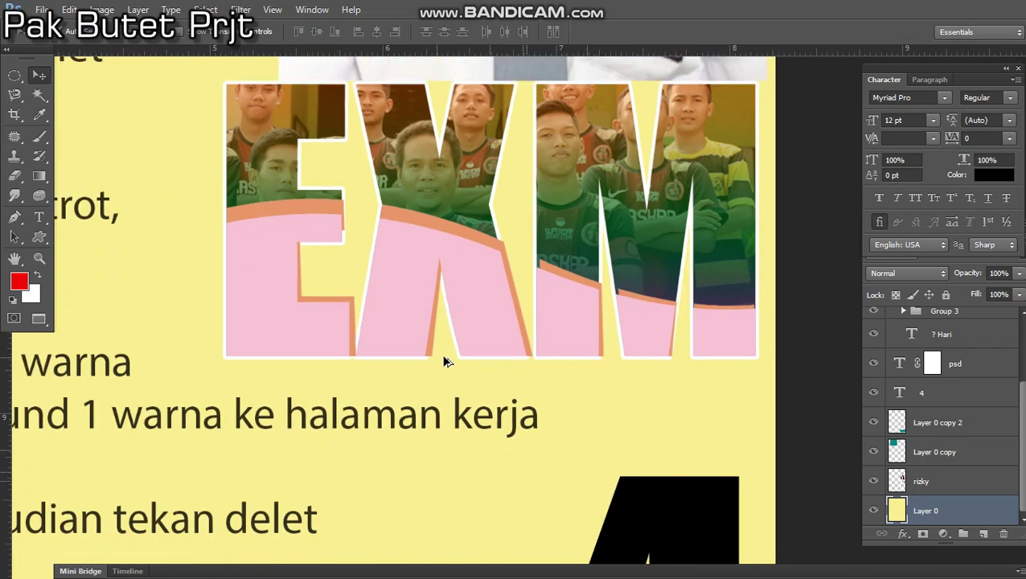
scroll(432, 355, "down", 2)
scroll(372, 245, "down", 2)
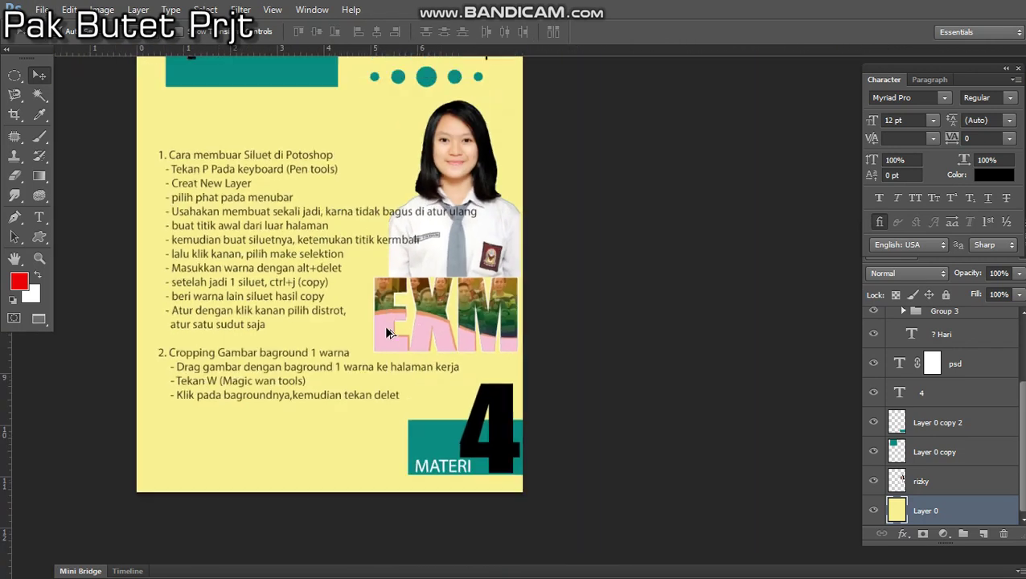
scroll(386, 362, "up", 3)
scroll(414, 350, "down", 1)
scroll(414, 350, "up", 2)
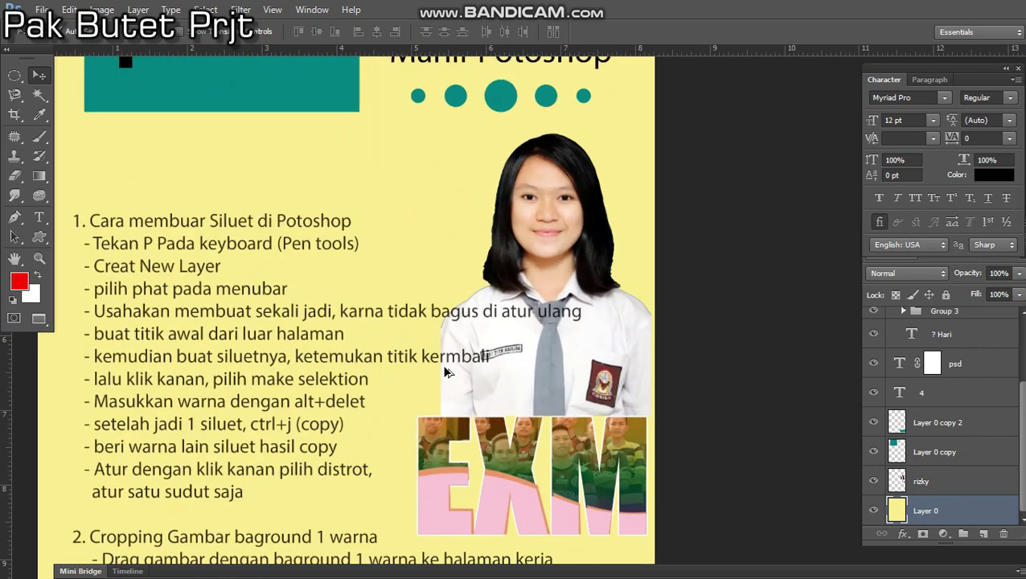
scroll(468, 324, "down", 2)
scroll(517, 295, "up", 2)
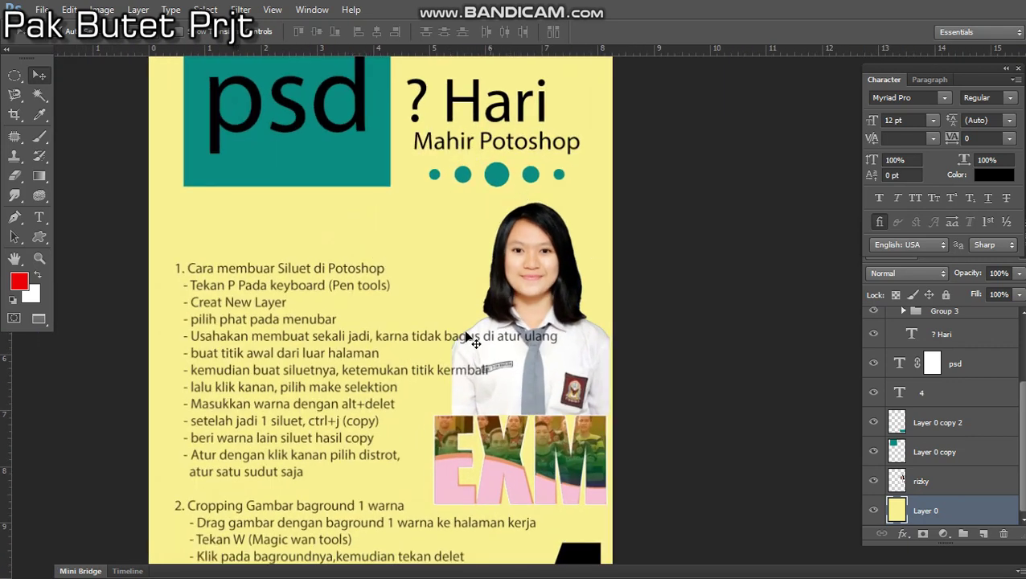
scroll(511, 452, "up", 3)
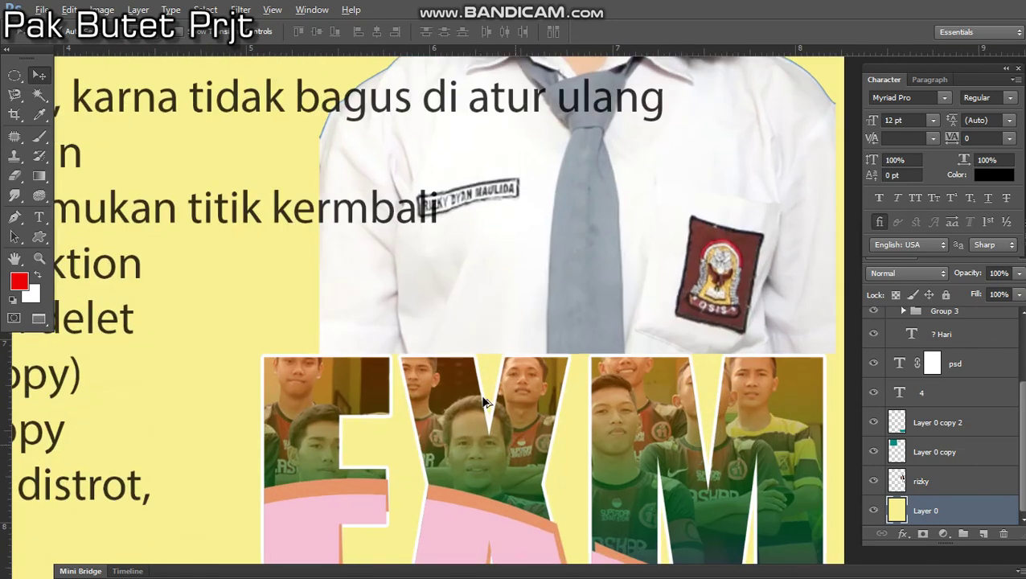
scroll(406, 301, "down", 8)
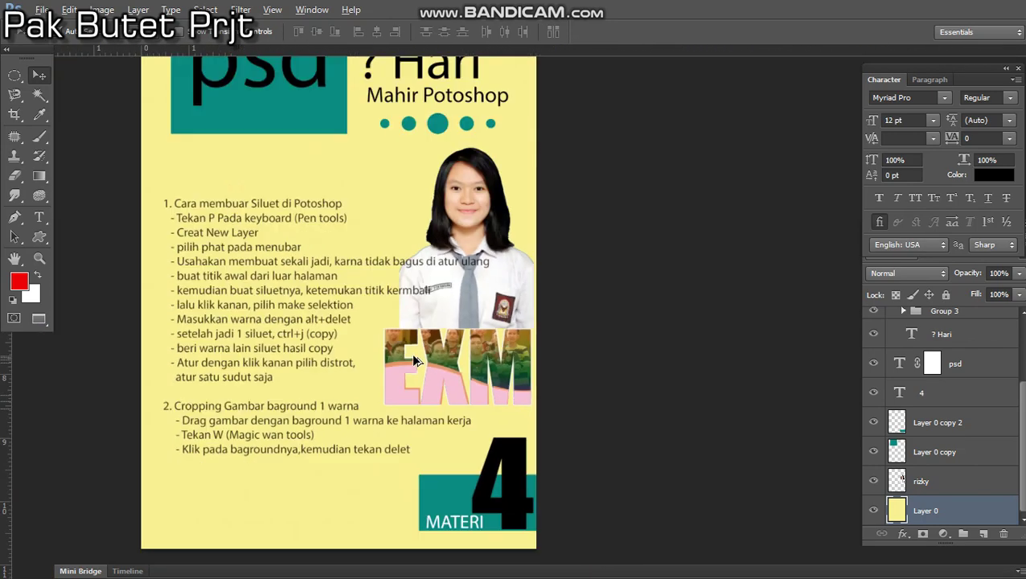
- Cycle through the screen modes to return the poster to a floating document window
scroll(429, 319, "up", 1)
key("f")
key("f")
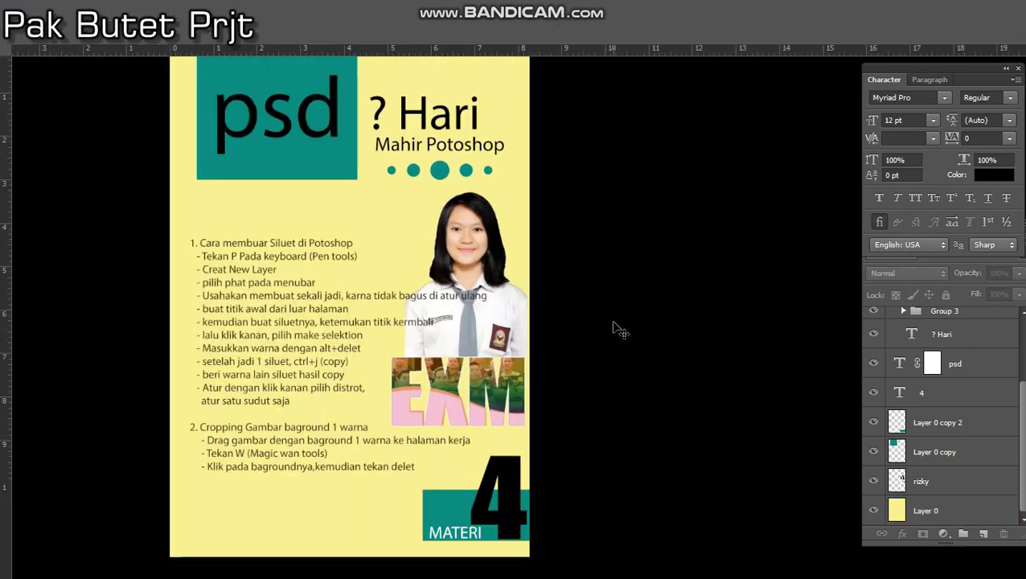
key("f")
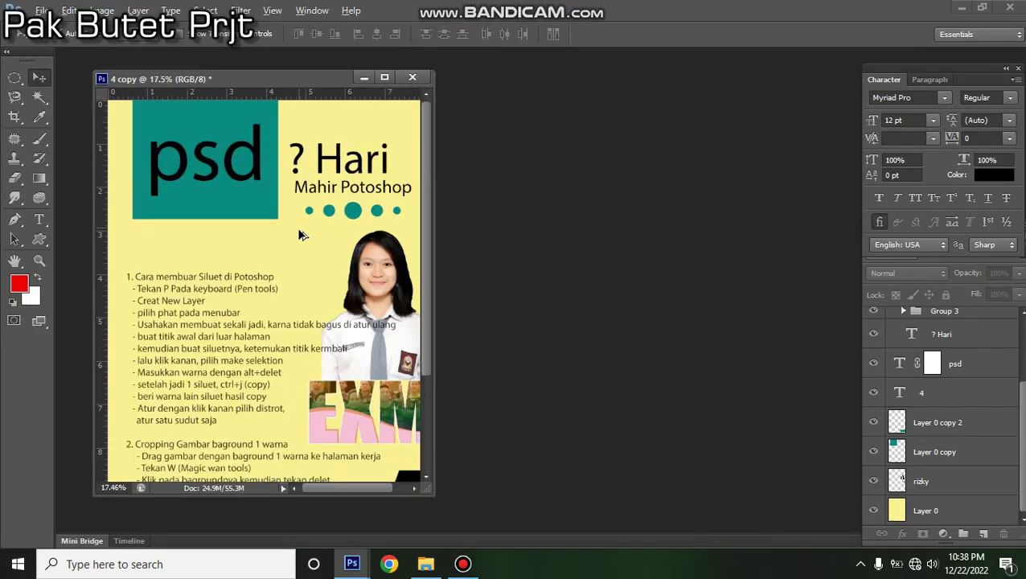
- Switch to File Explorer, open SPANDUK 40x10 resolusi 150.jpg from the Latihan 4 folder and examine the banner design
left_click(425, 563)
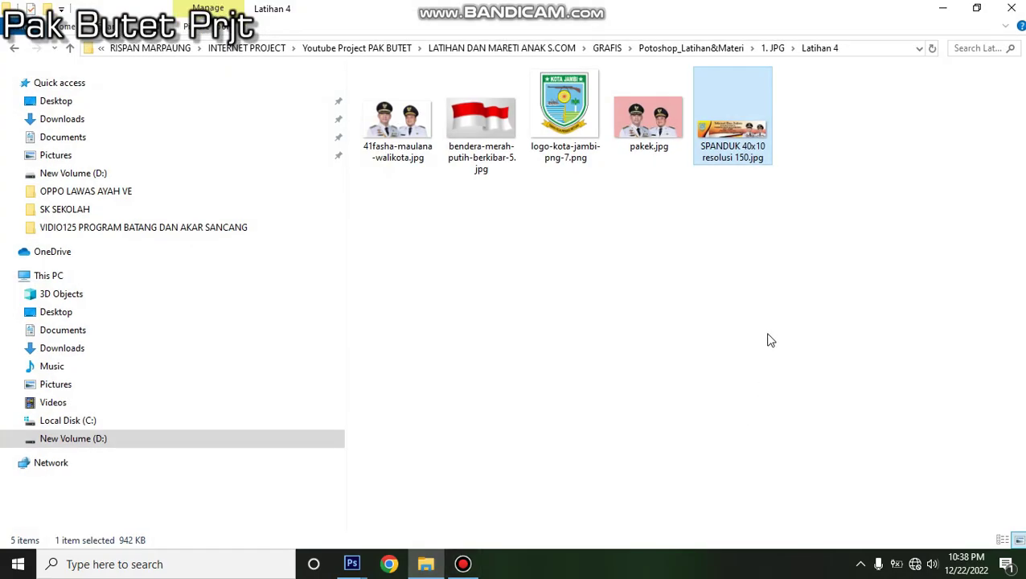
double_click(728, 133)
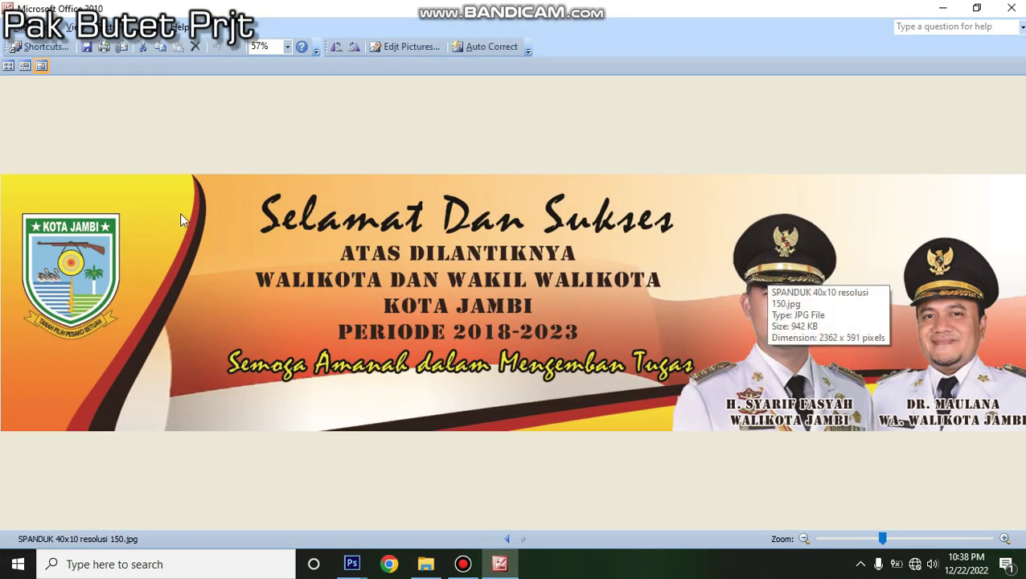
left_click(653, 426)
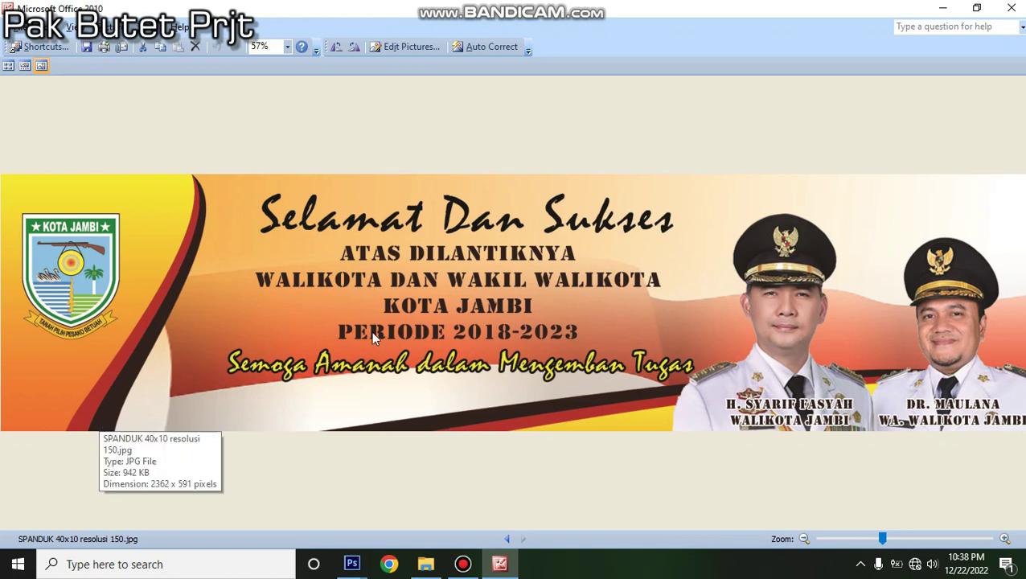
- Switch to Photoshop, create an A4 International Paper document at 300 pixels/inch in CMYK Color, and float it in its own window
left_click(351, 564)
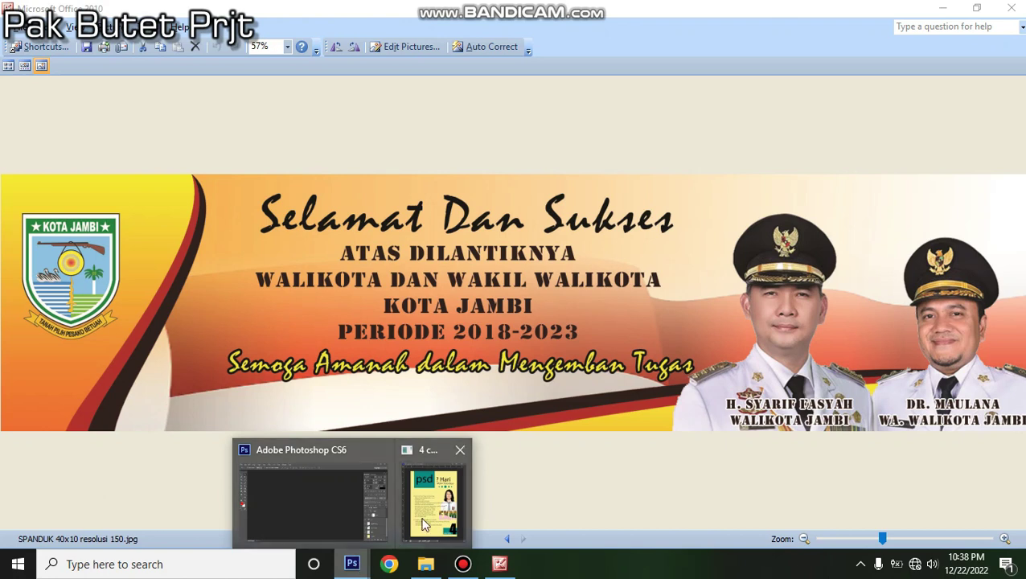
left_click(305, 500)
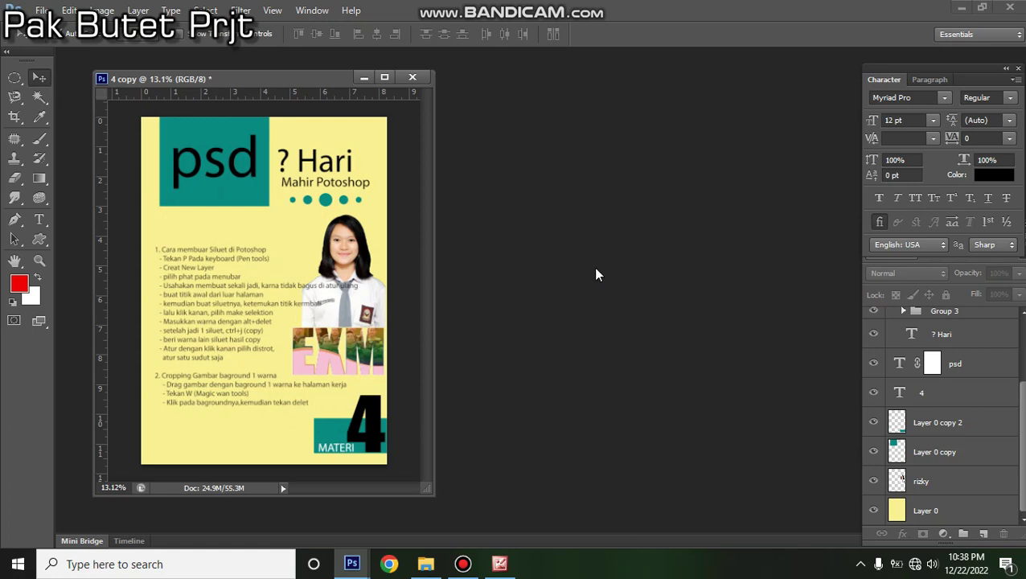
key("ctrl+n")
left_click(572, 199)
left_click(573, 200)
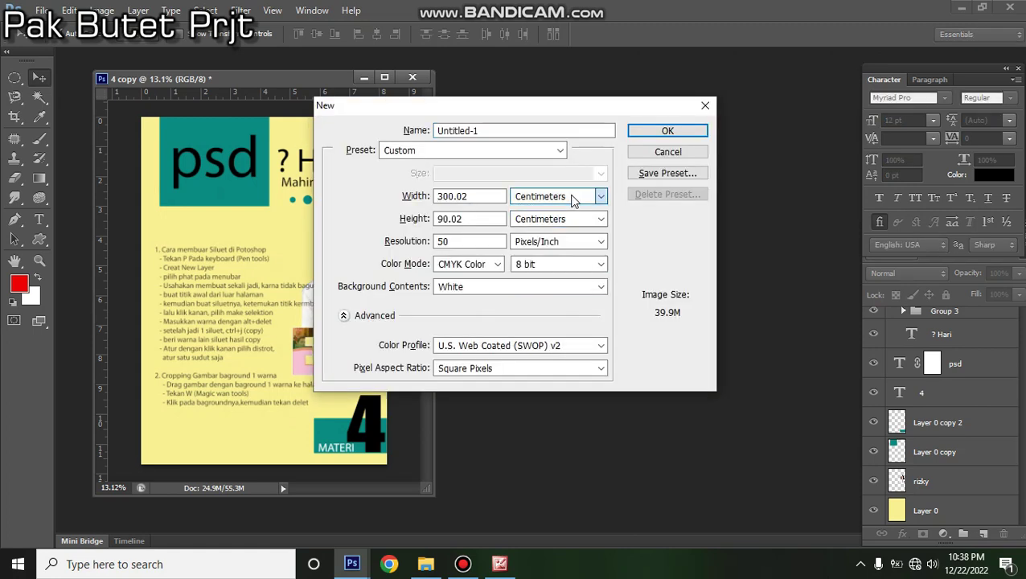
left_click(513, 152)
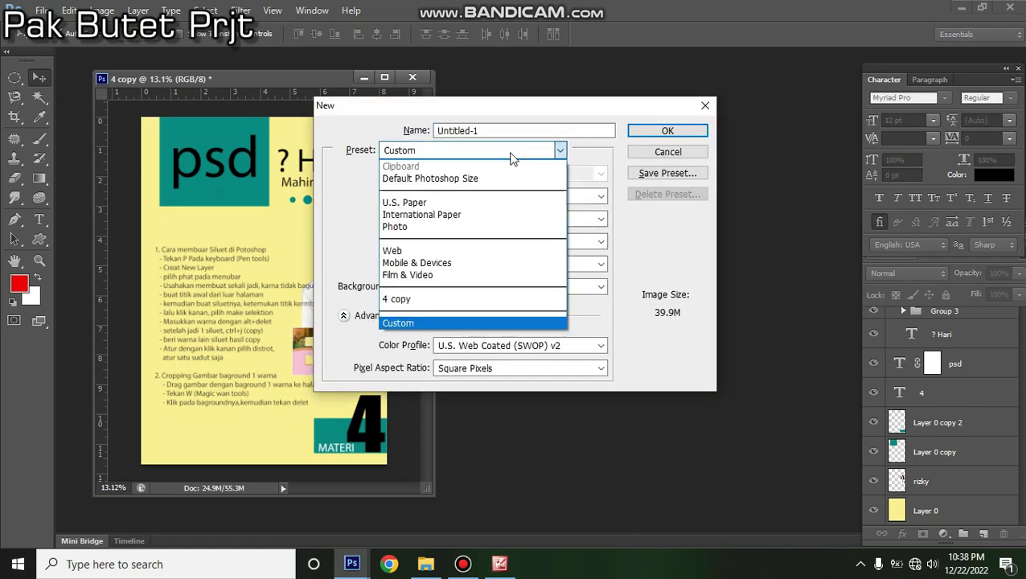
left_click(476, 220)
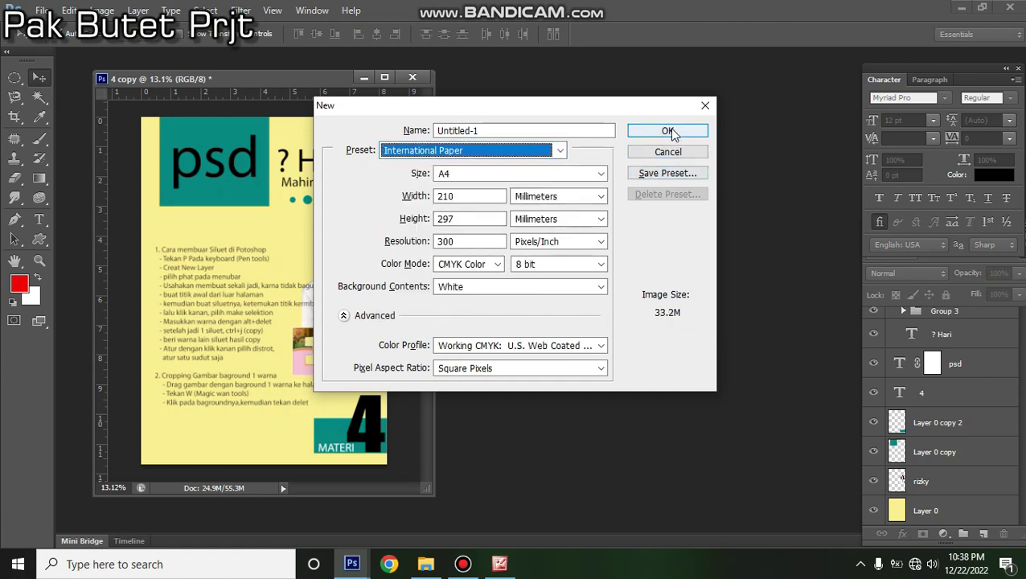
left_click(669, 131)
left_click_drag(304, 97, 576, 109)
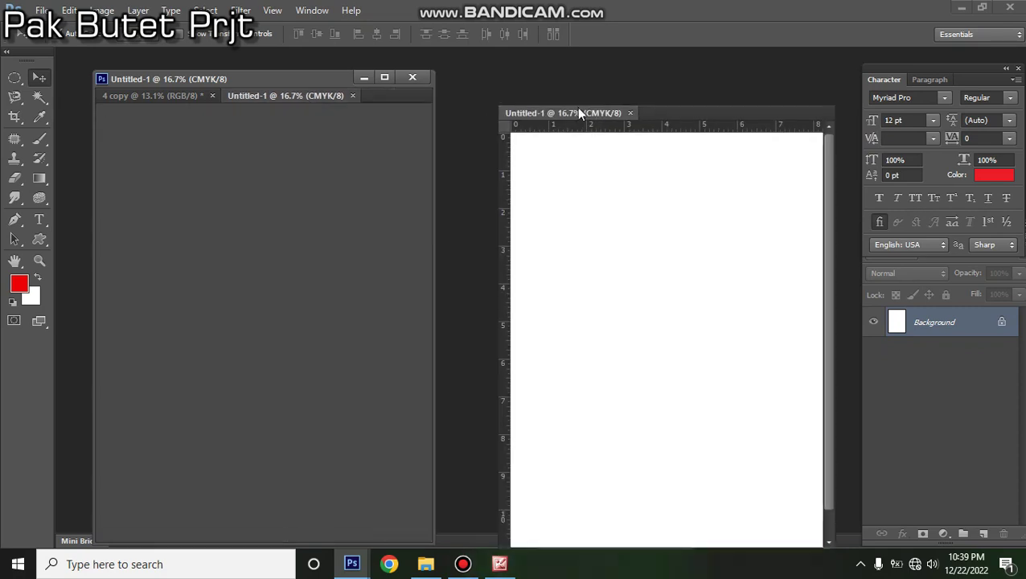
left_click(463, 572)
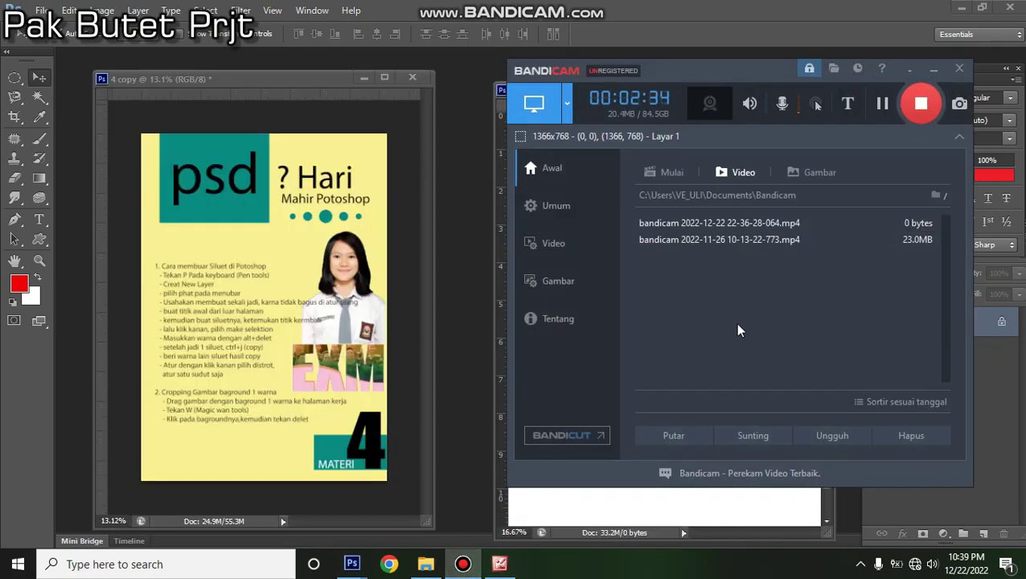
left_click(921, 105)
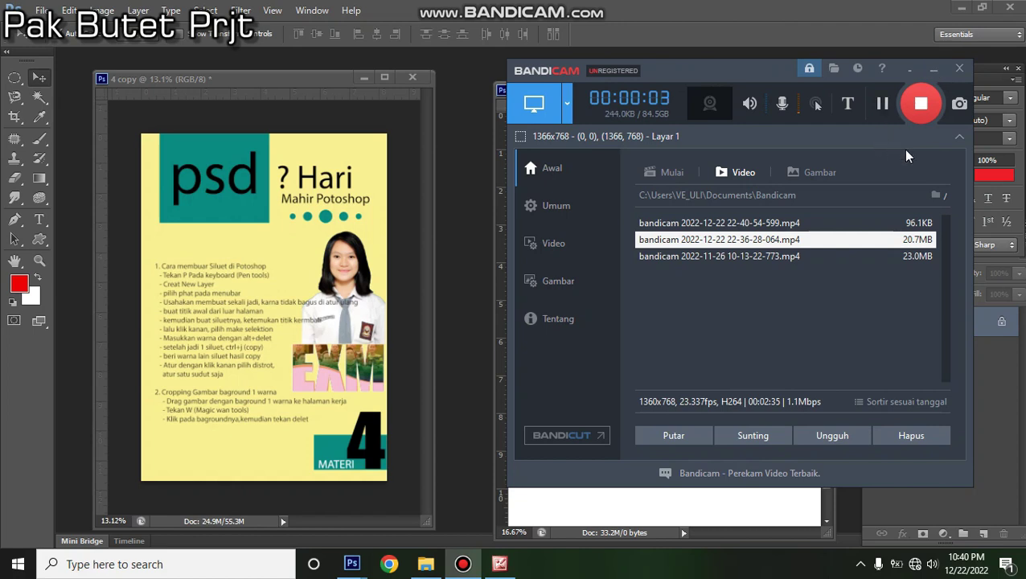
left_click(933, 70)
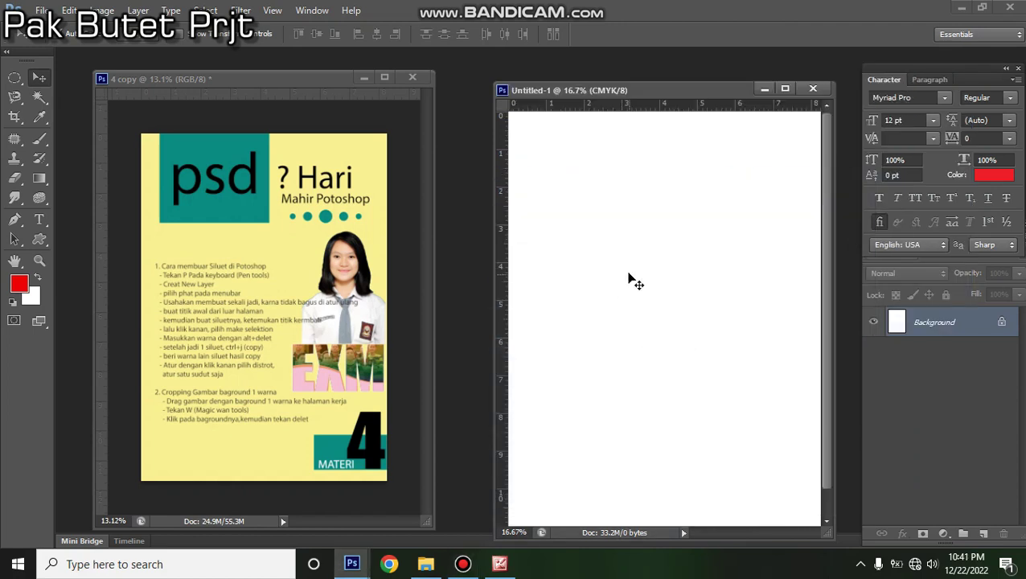
- Maximize the blank A4 document window and activate the Pen tool
scroll(611, 266, "down", 2)
scroll(562, 273, "up", 2)
left_click_drag(623, 90, 507, 70)
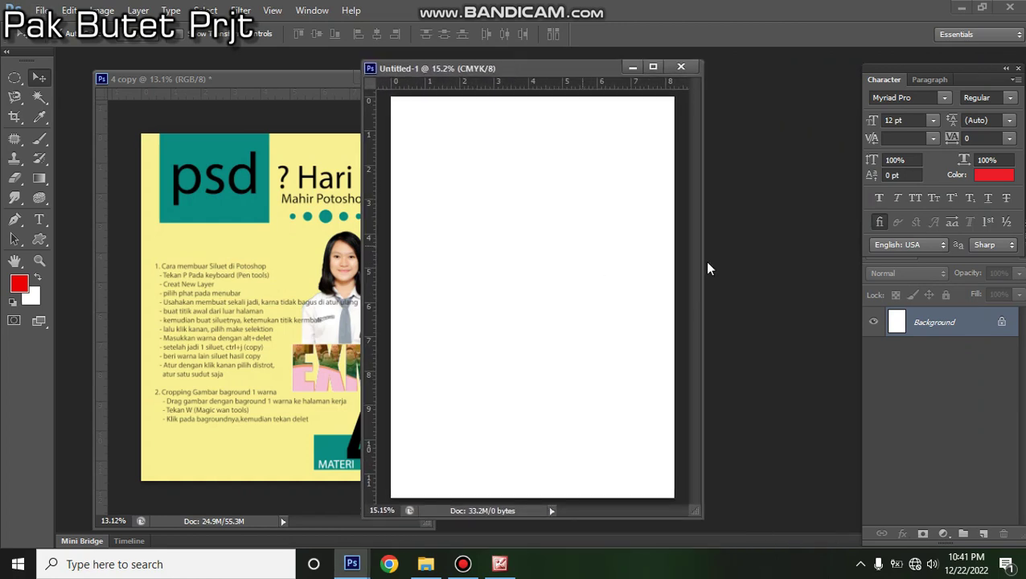
left_click(652, 66)
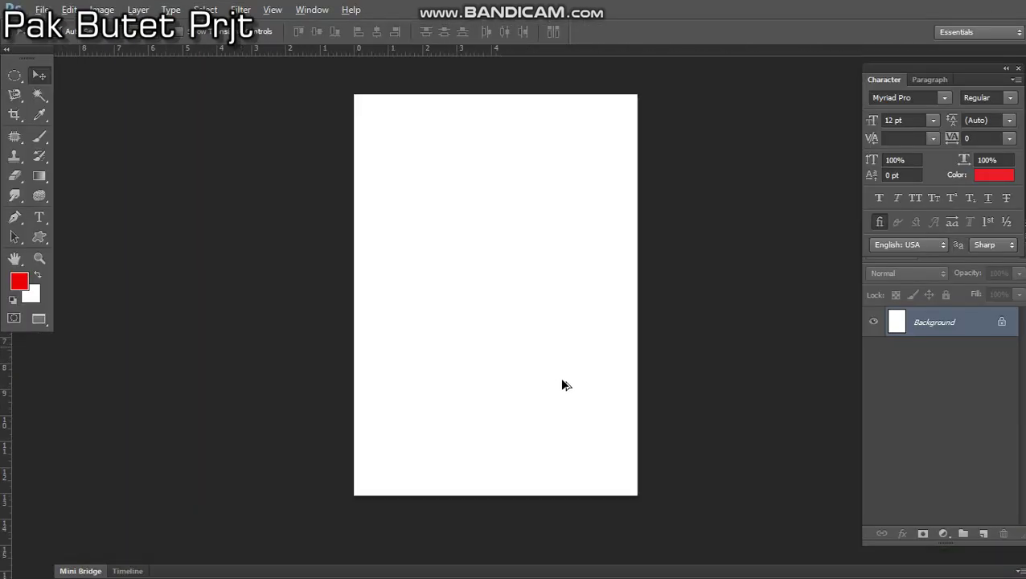
key("p")
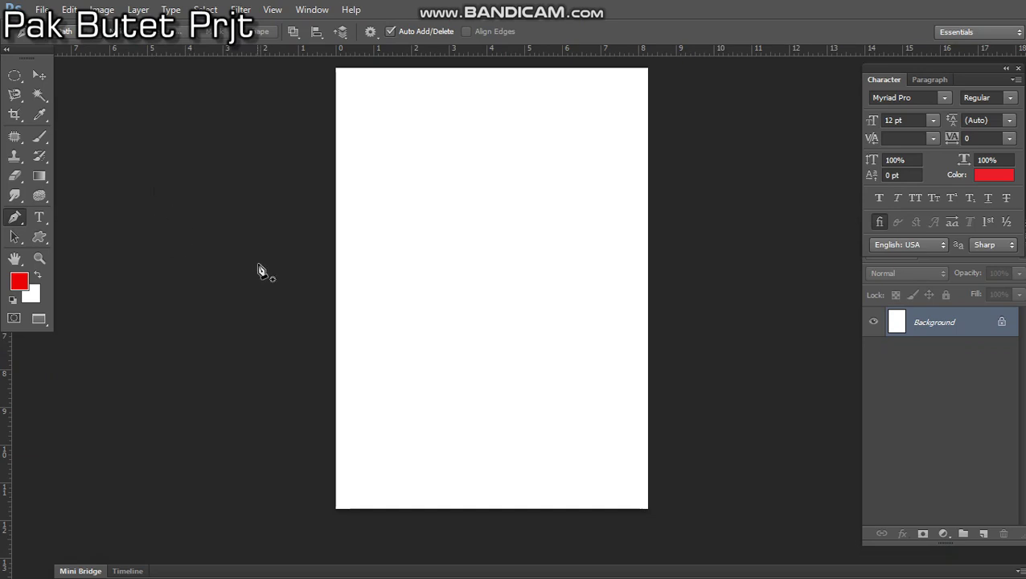
- Draw a closed path with the Pen tool, running a wave across the page and enclosing its lower part, with anchors outside the page edges
left_click(298, 294)
left_click_drag(503, 357, 689, 290)
left_click_drag(766, 344, 803, 521)
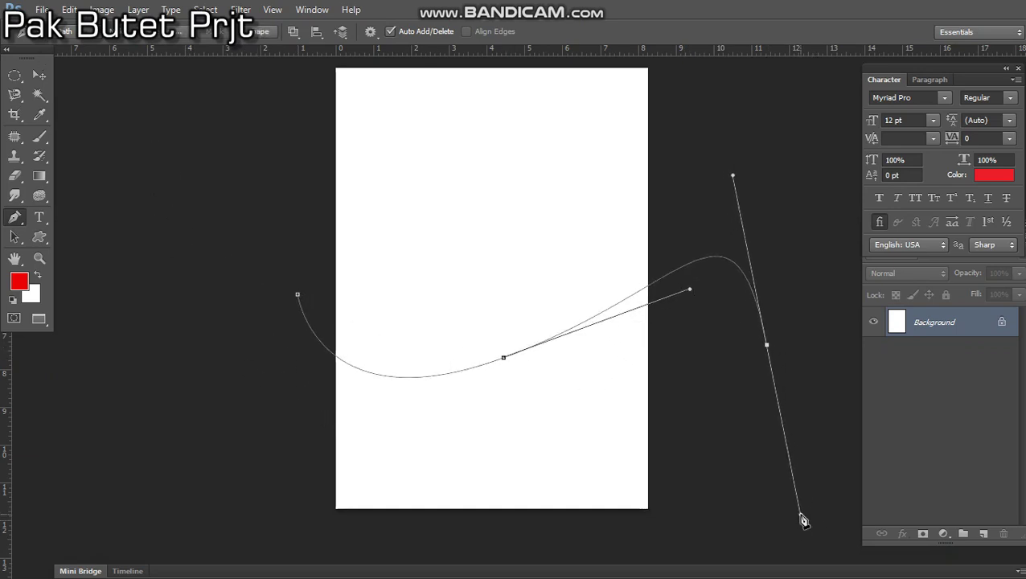
scroll(687, 382, "down", 2)
left_click(720, 498)
left_click(375, 512)
left_click(419, 382)
left_click(441, 316)
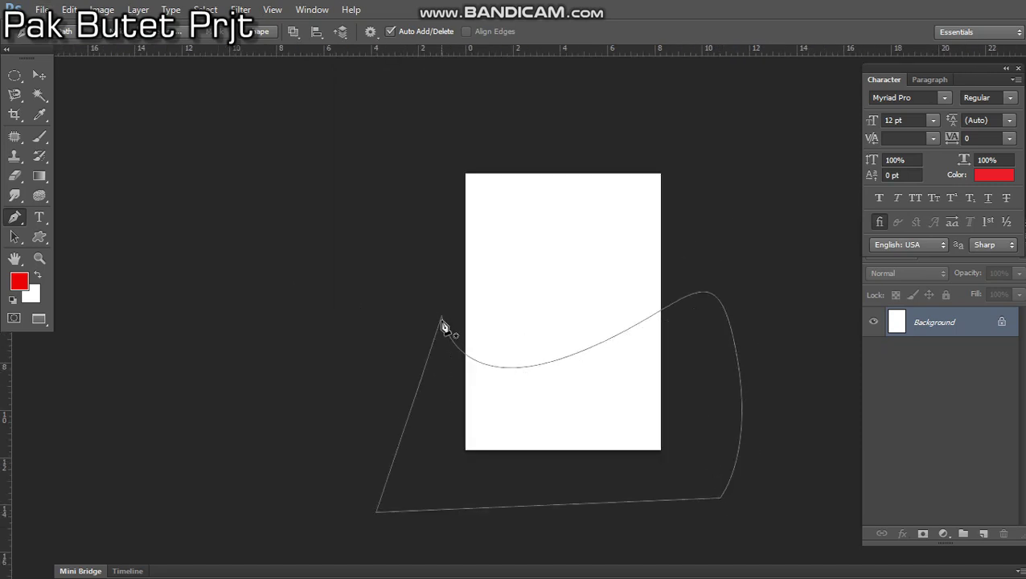
- Make a new selection from the path with a 0-pixel feather, fill it with the red foreground colour on a new layer and deselect
right_click(527, 402)
left_click(635, 156)
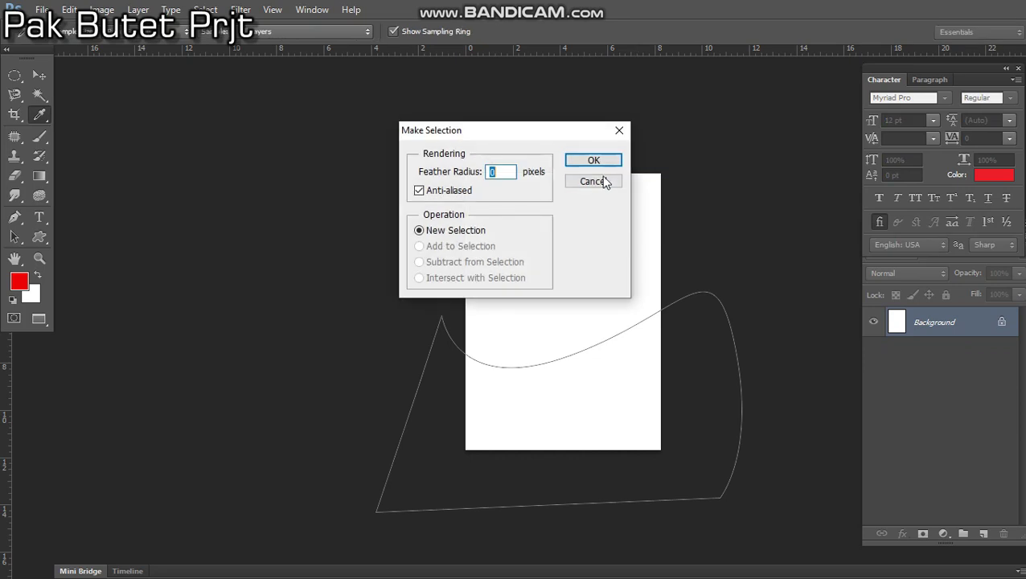
left_click(593, 161)
left_click(983, 533)
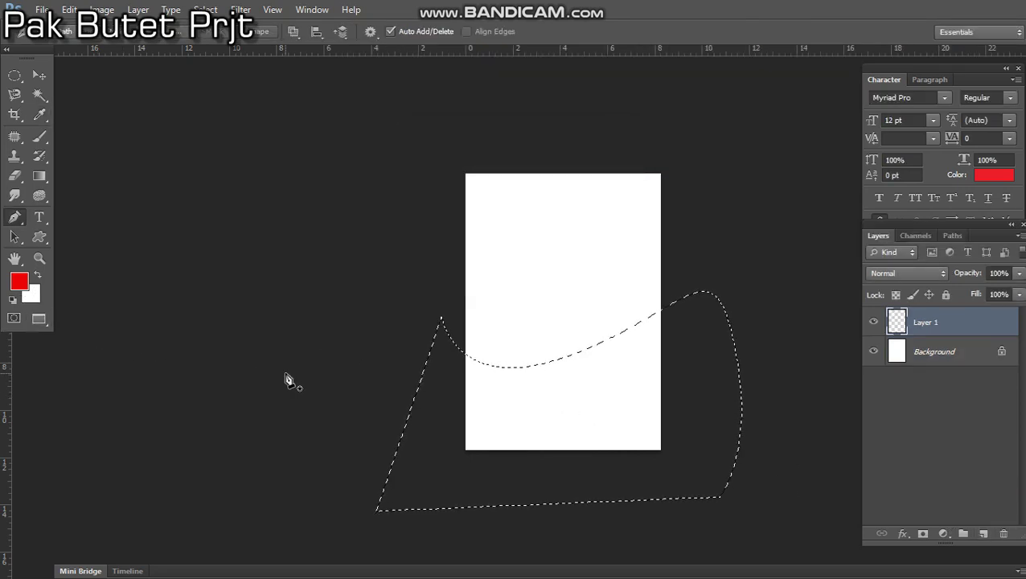
key("alt+BackSpace")
key("ctrl+d")
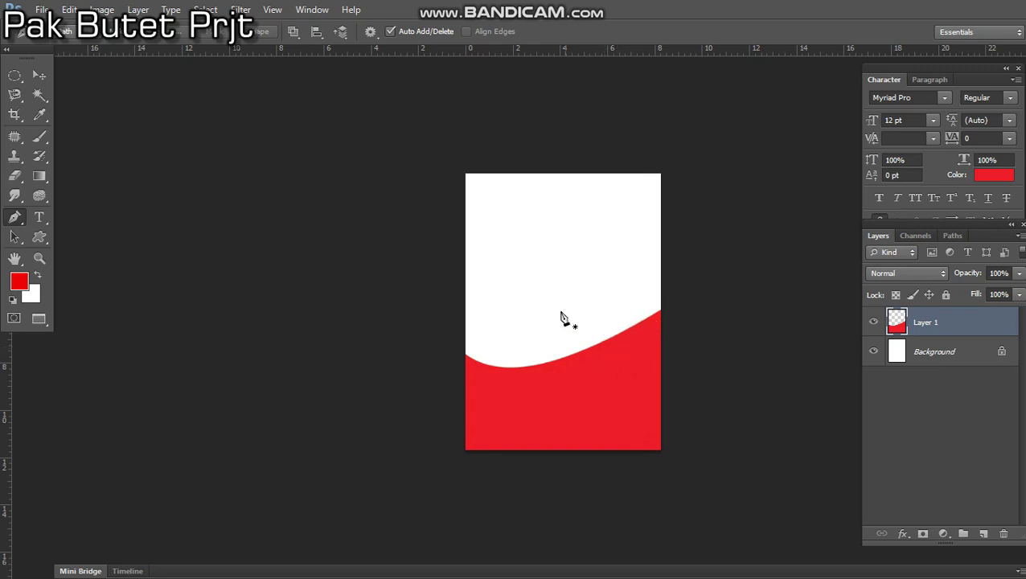
- Duplicate the red shape layer and convert the locked Background into a regular layer
key("v")
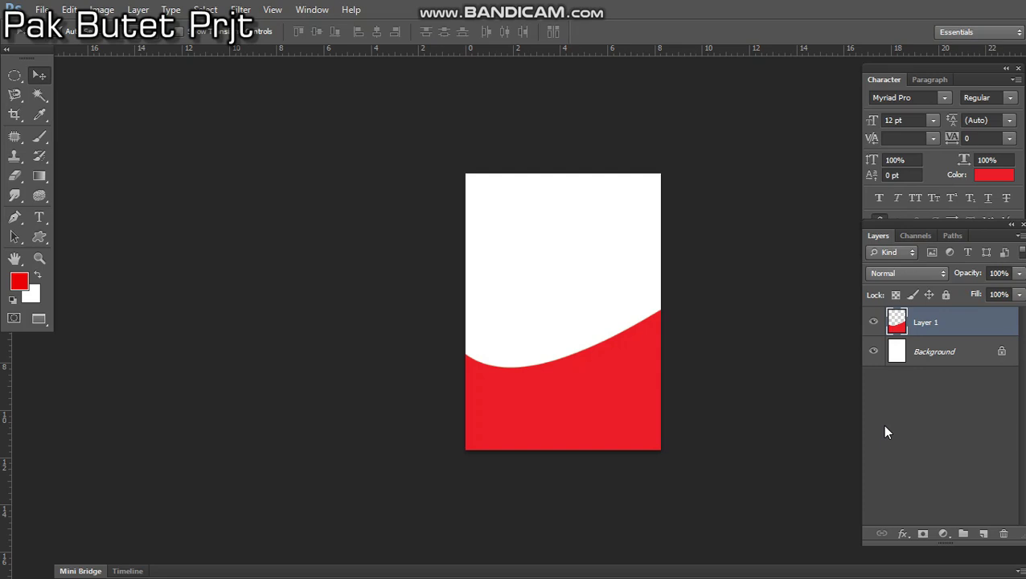
key("ctrl+j")
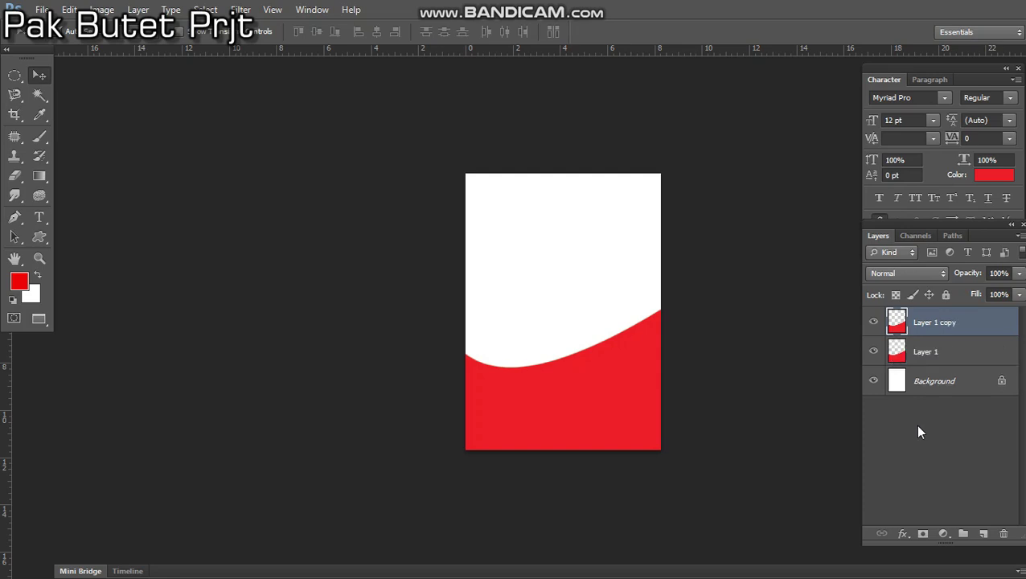
left_click(954, 359)
double_click(969, 382)
key("Return")
- Recolour the shape on Layer 1 yellow by filling its loaded selection with #f9fc00, and deselect
left_click(962, 359)
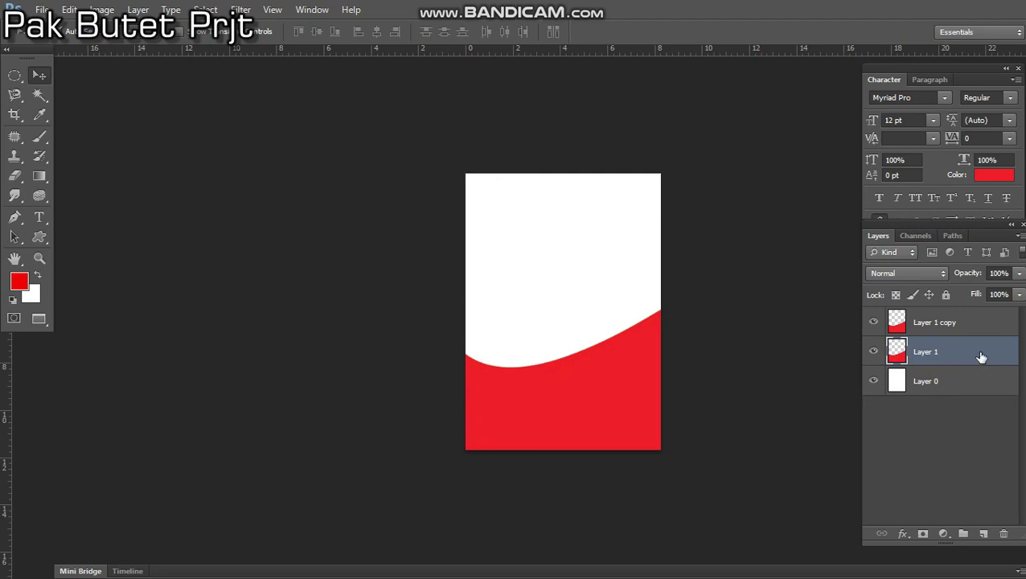
left_click(897, 352, "ctrl")
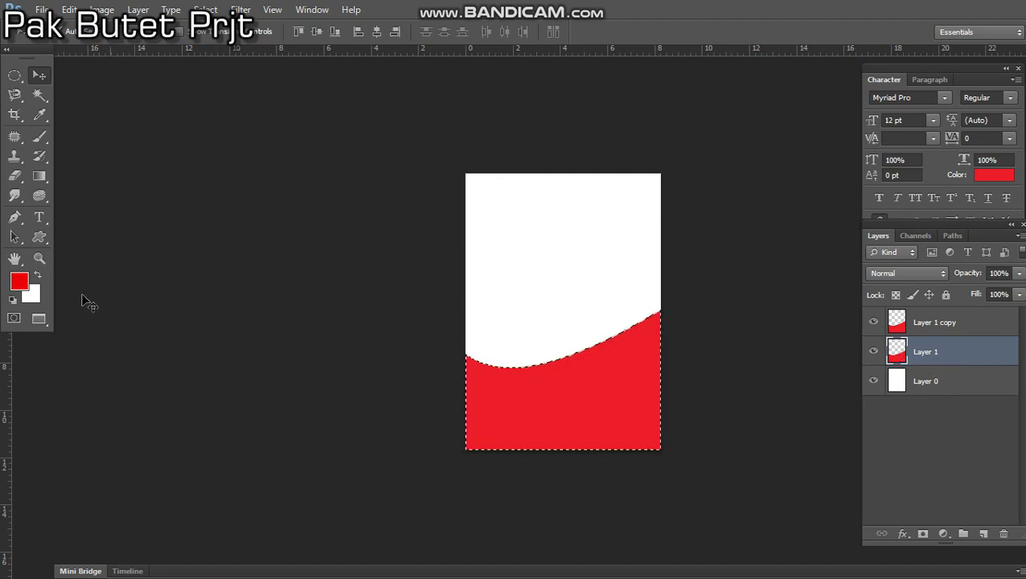
left_click(20, 280)
left_click(869, 339)
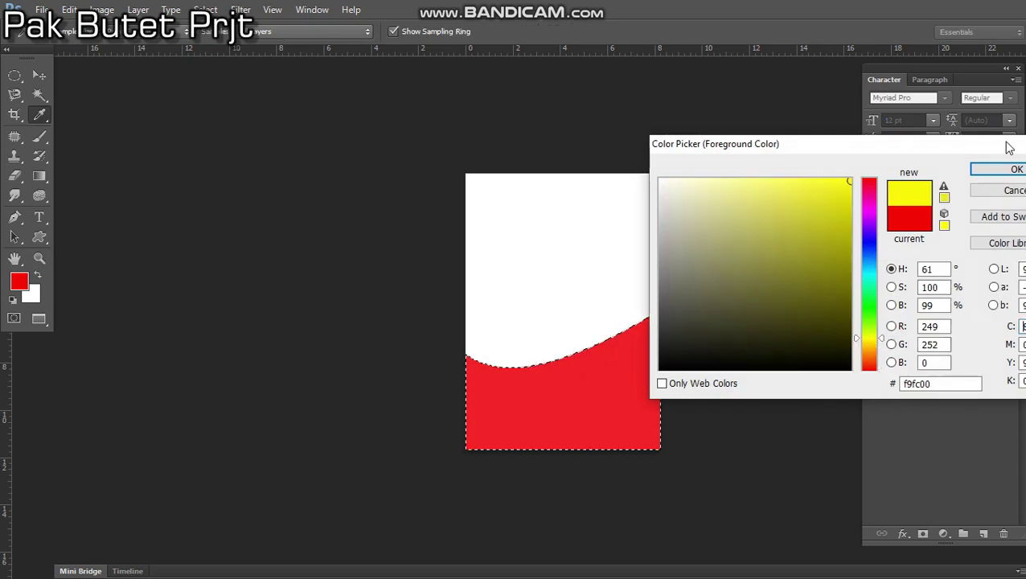
left_click(1014, 170)
key("alt+BackSpace")
key("ctrl+d")
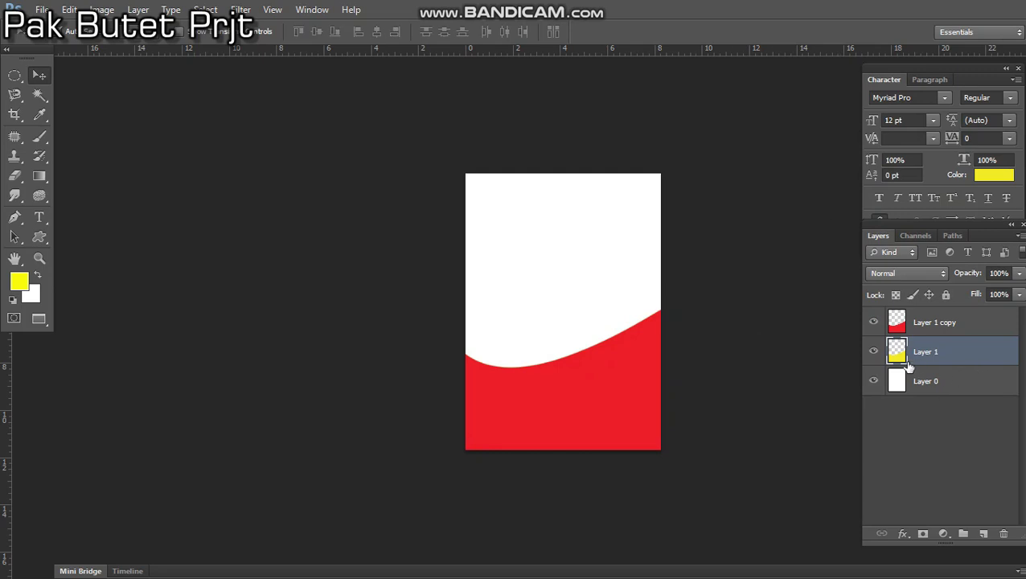
- Duplicate the yellow shape layer, fill the shape on the lower one, Layer 1, with green #06fc00 and deselect
key("ctrl+j")
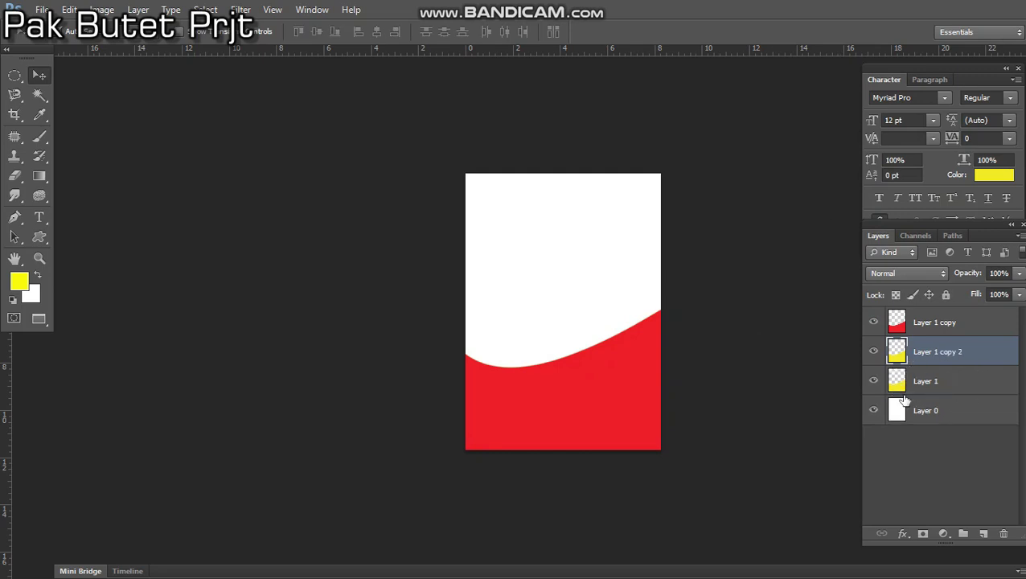
left_click(895, 386)
left_click(895, 386, "ctrl")
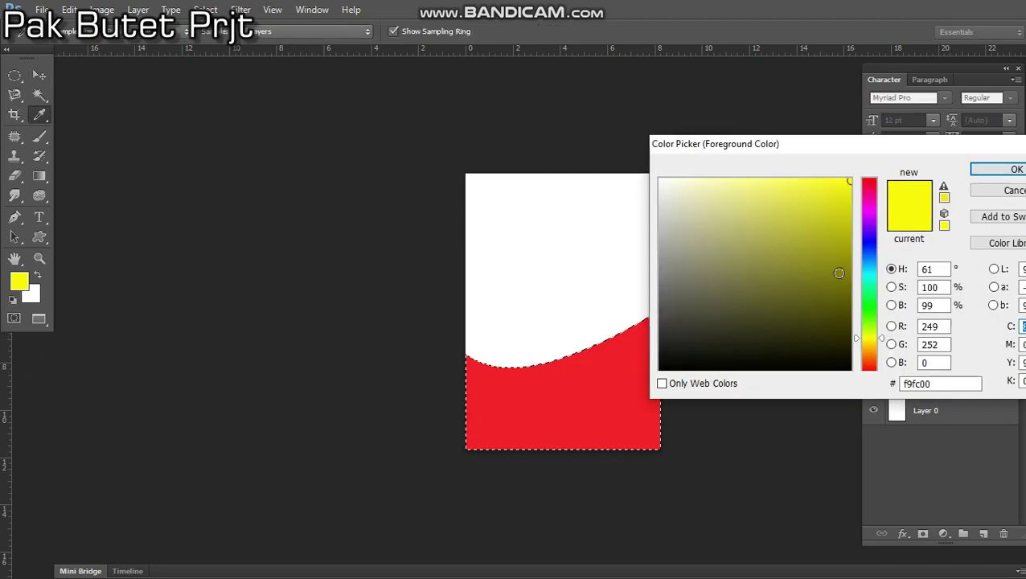
left_click(866, 306)
left_click(1001, 170)
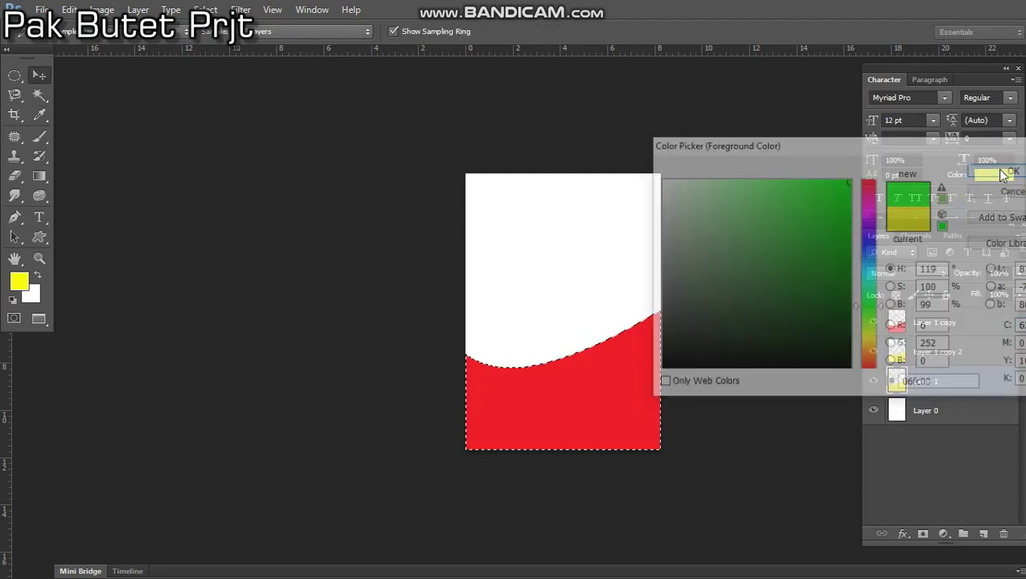
key("ctrl+d")
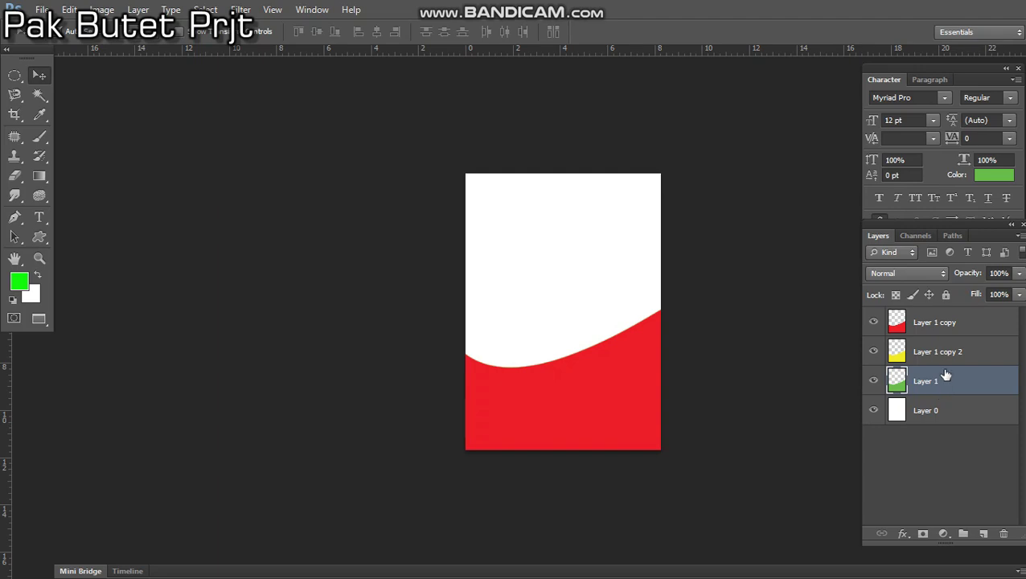
- Distort the green shape by raising its upper-left corner so a green band shows above the red curve
key("ctrl+t")
right_click(596, 366)
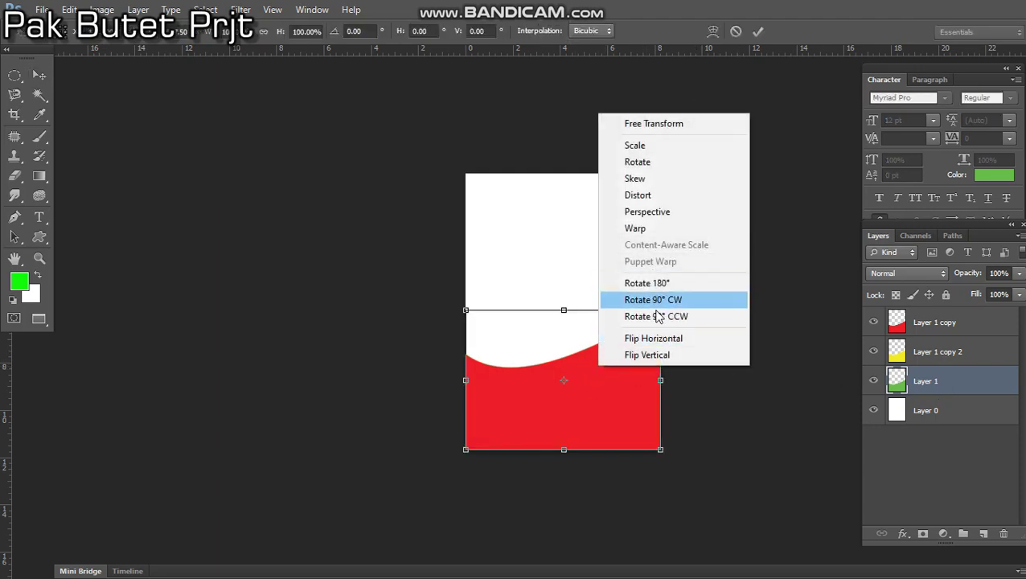
left_click(655, 197)
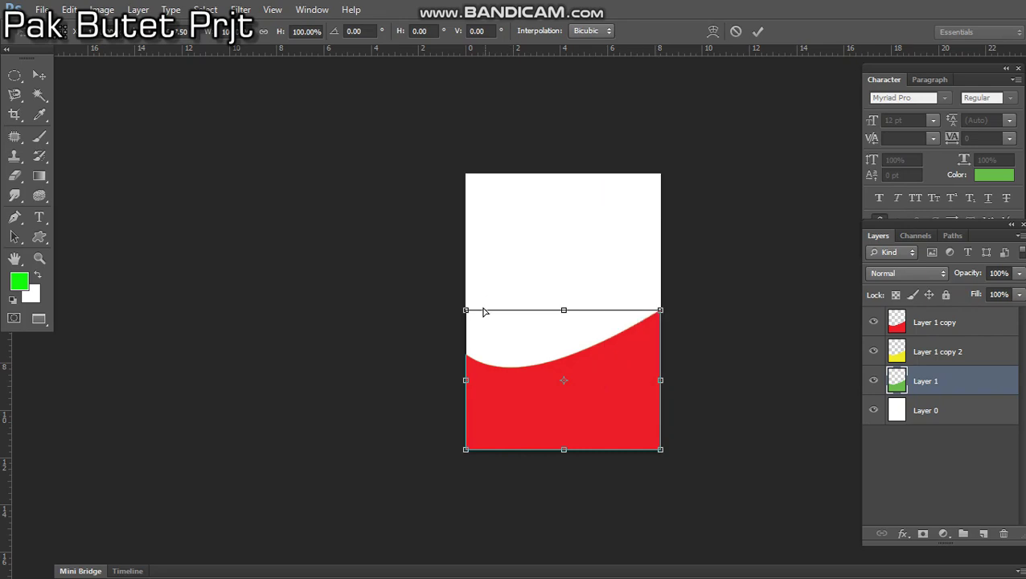
left_click_drag(466, 310, 467, 287)
double_click(549, 366)
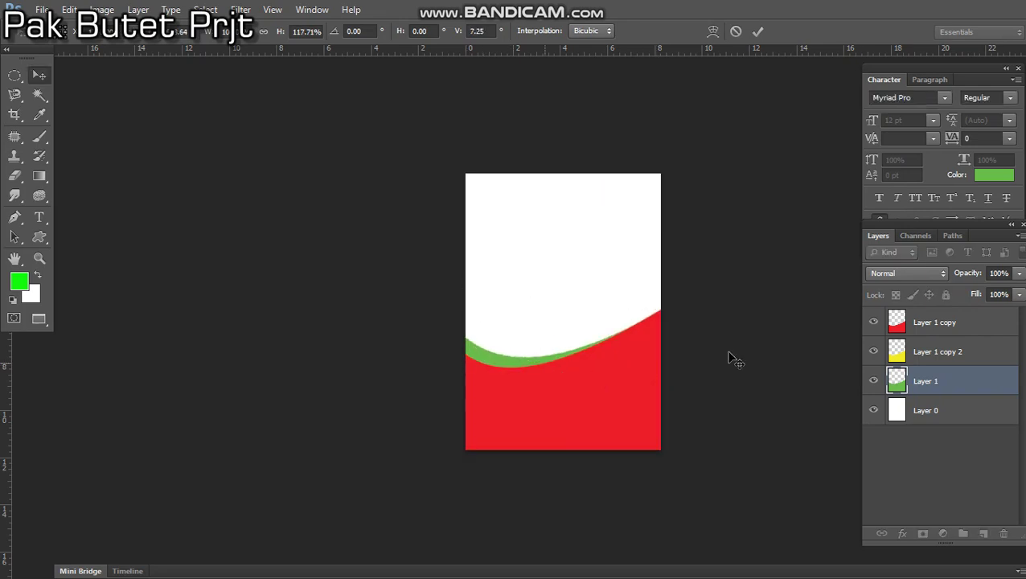
- Distort the yellow shape by raising its upper-left corner slightly less than the green one, forming a yellow band between green and red
left_click(916, 355)
key("ctrl+t")
right_click(603, 345)
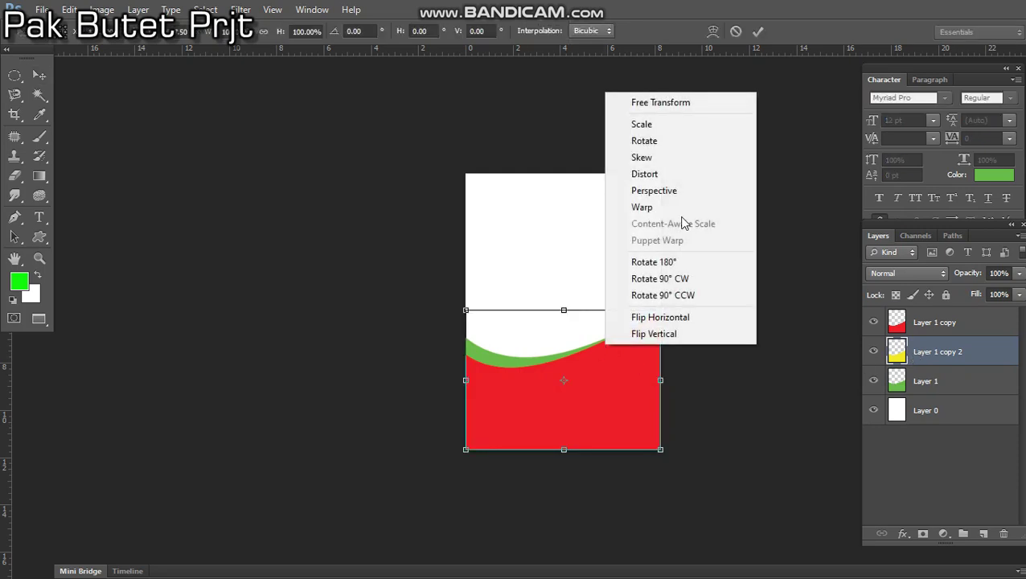
left_click(648, 175)
left_click_drag(466, 311, 466, 292)
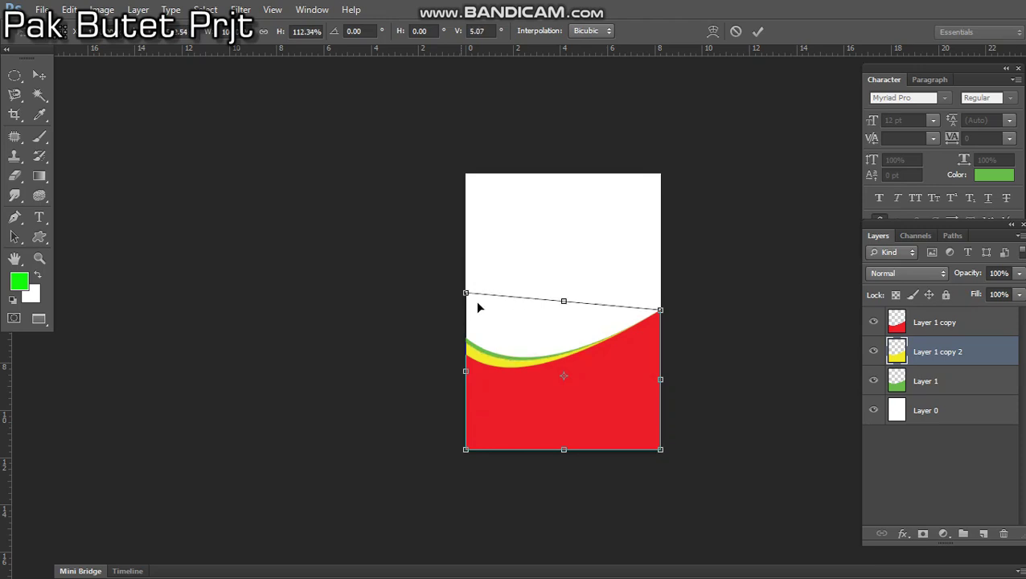
left_click(710, 389)
- Stretch the green shape upward to about 105% height and raise the yellow shape slightly so both bands reach the page's right edge
left_click(924, 387)
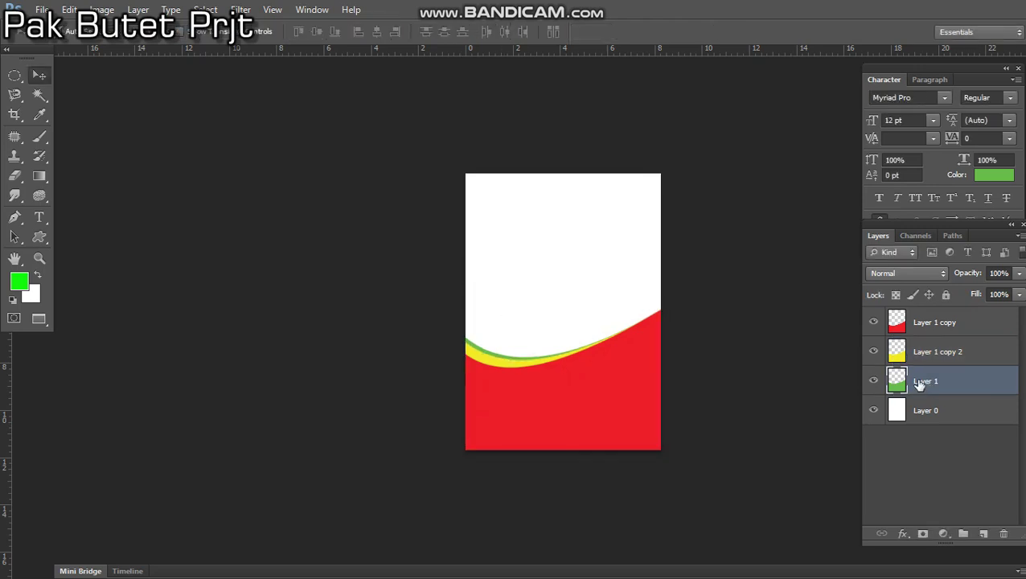
key("ctrl+t")
left_click_drag(564, 310, 564, 303)
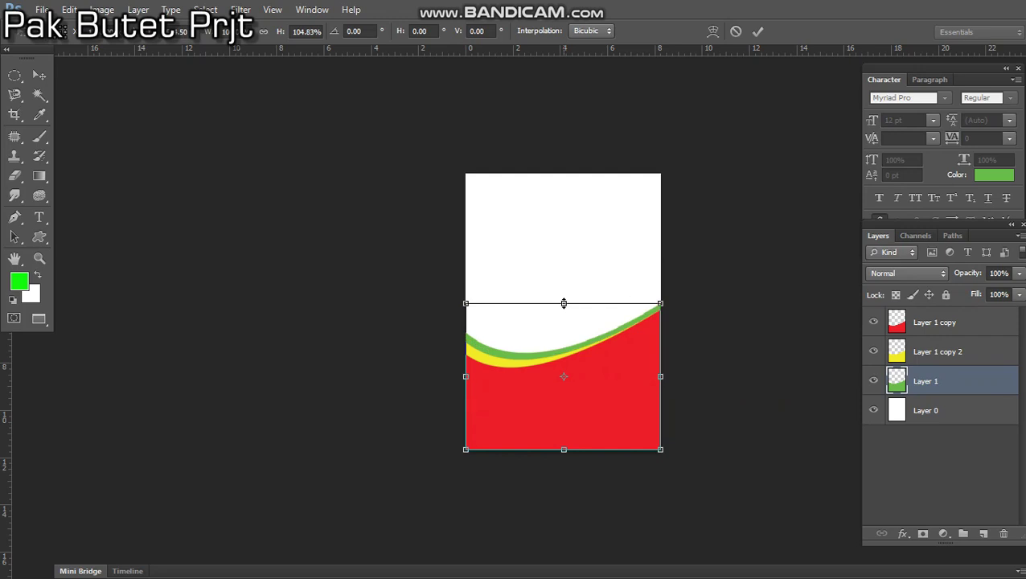
key("Return")
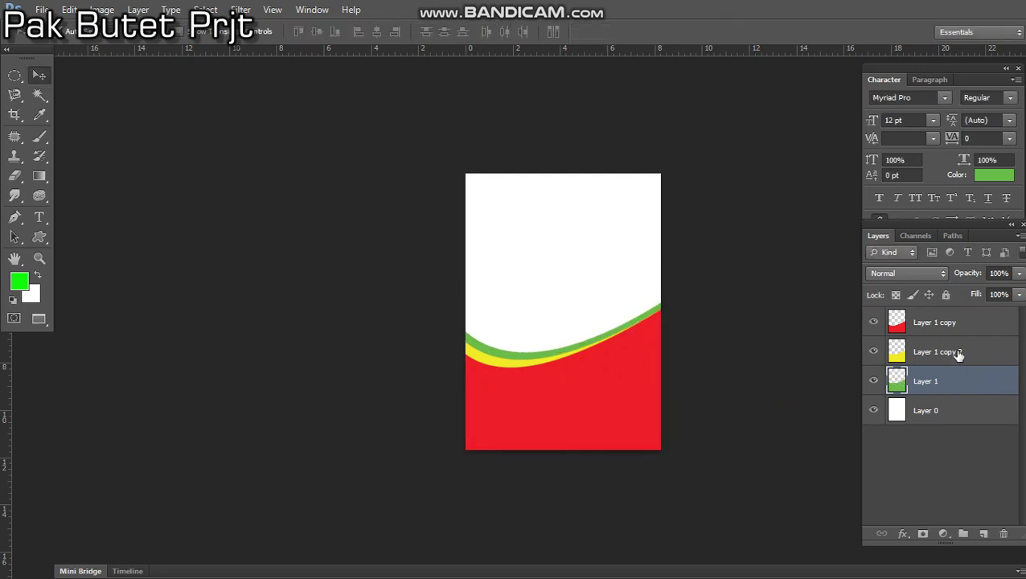
left_click(958, 353)
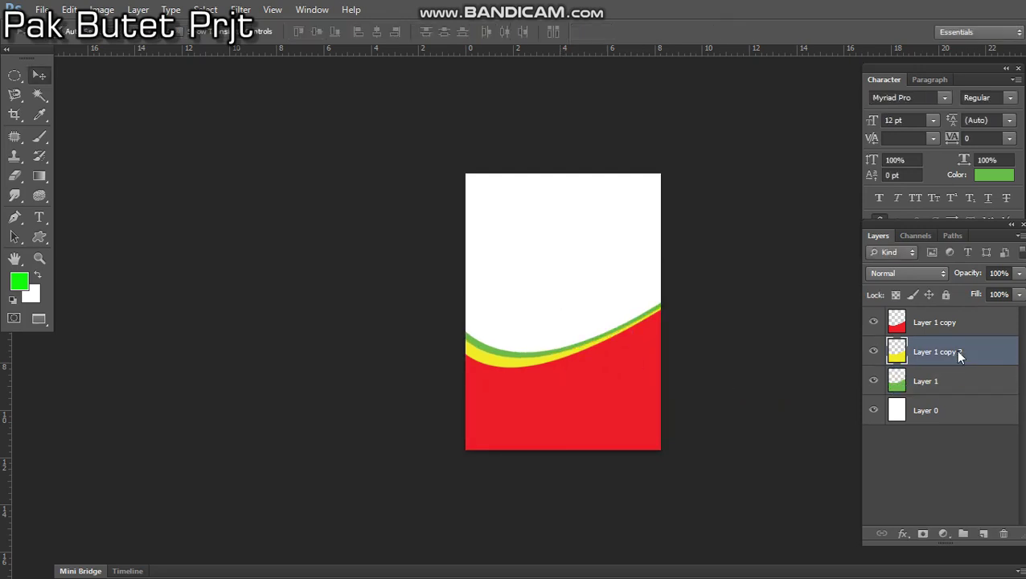
scroll(643, 345, "up", 4)
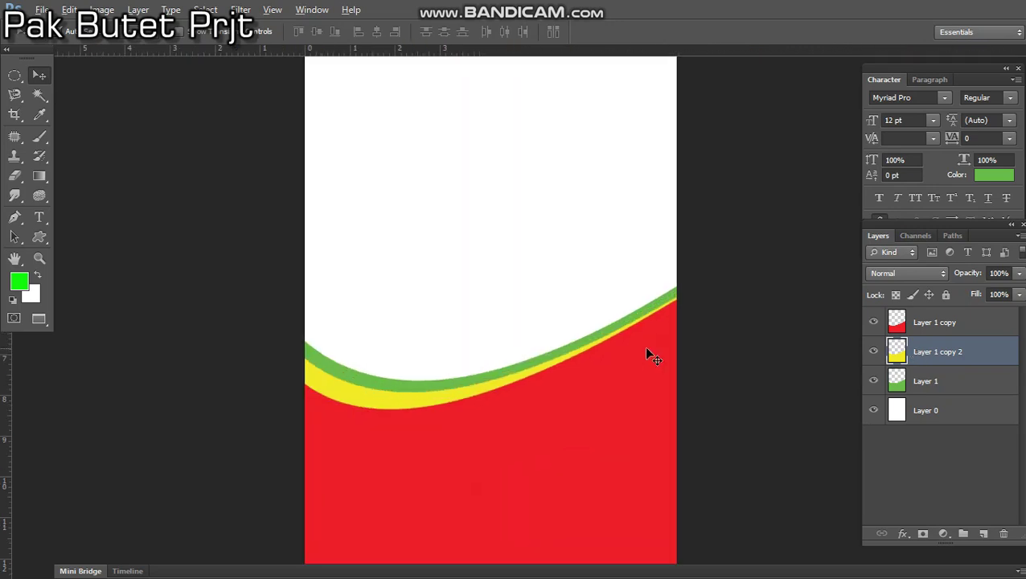
scroll(585, 400, "down", 4)
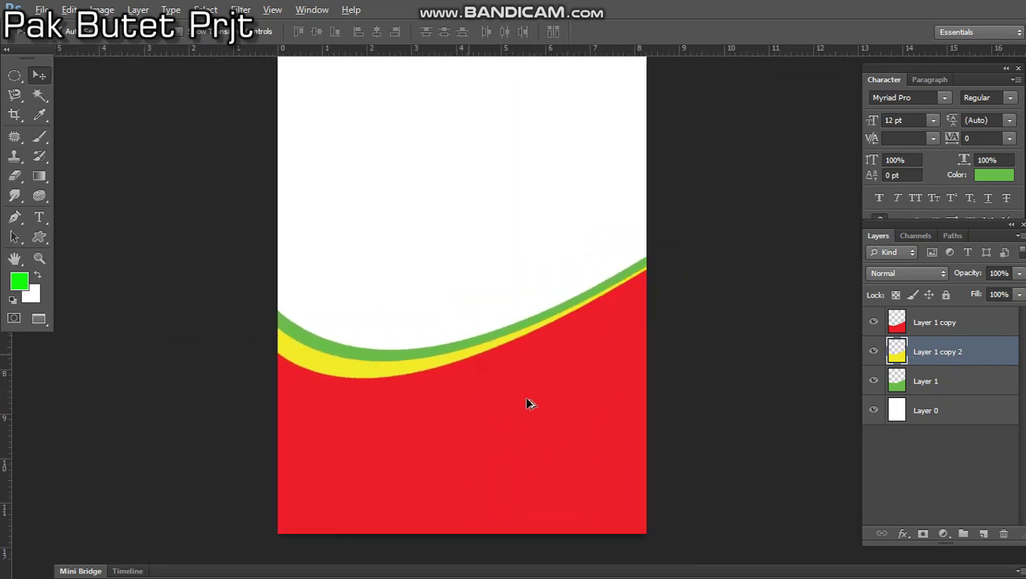
left_click(509, 254)
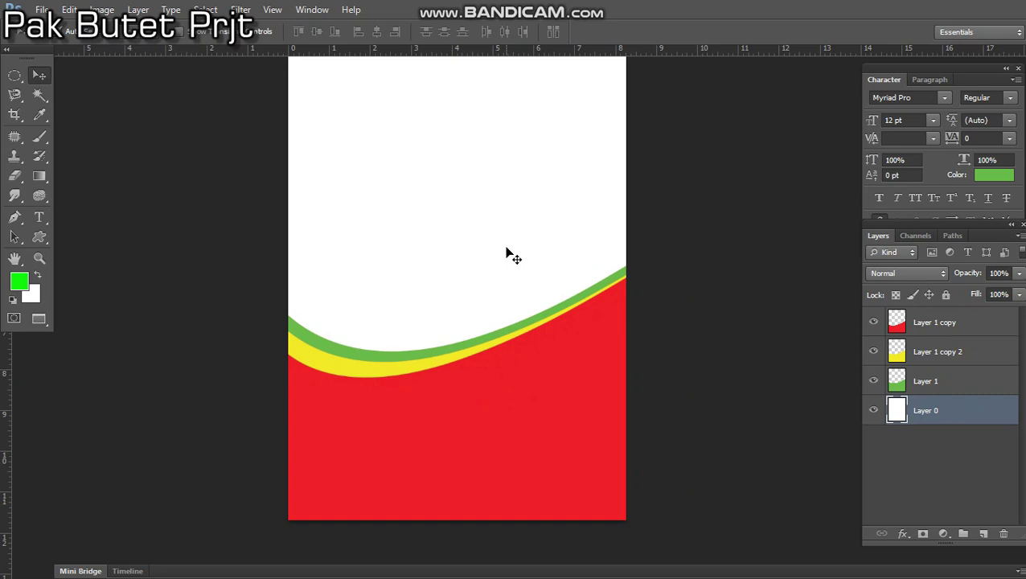
scroll(506, 251, "up", 3)
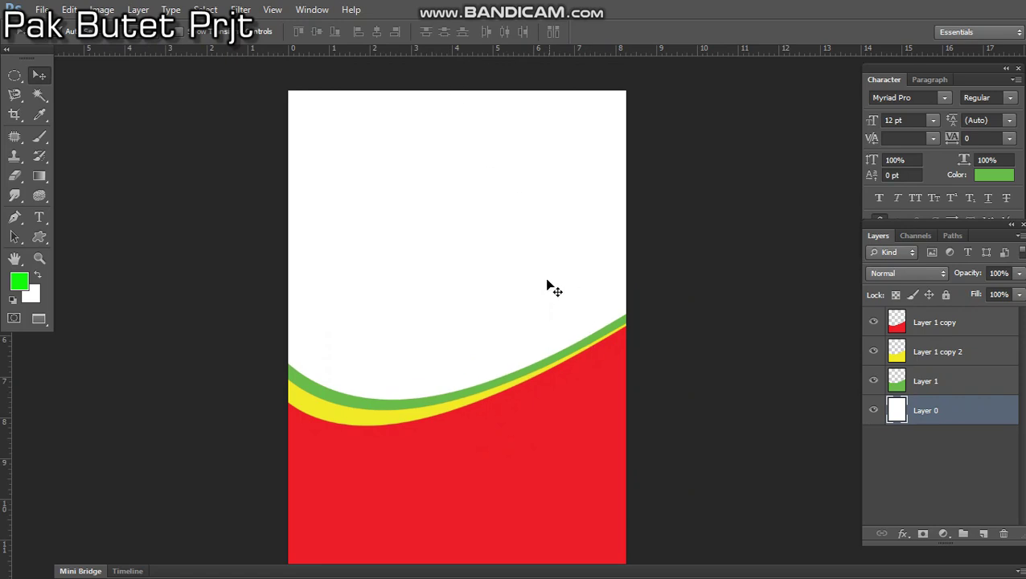
scroll(577, 418, "down", 2)
scroll(563, 265, "up", 1)
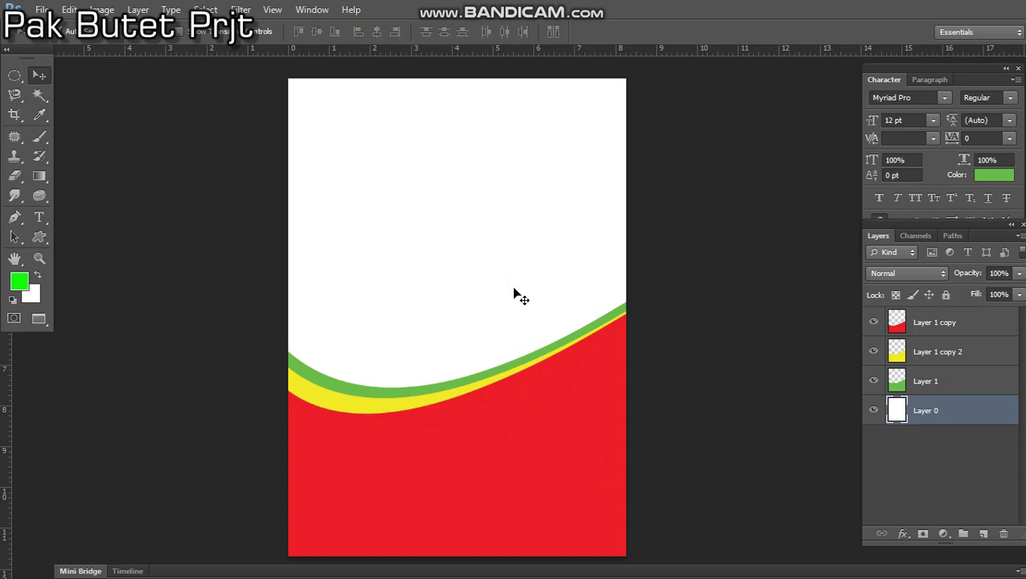
left_click(552, 423)
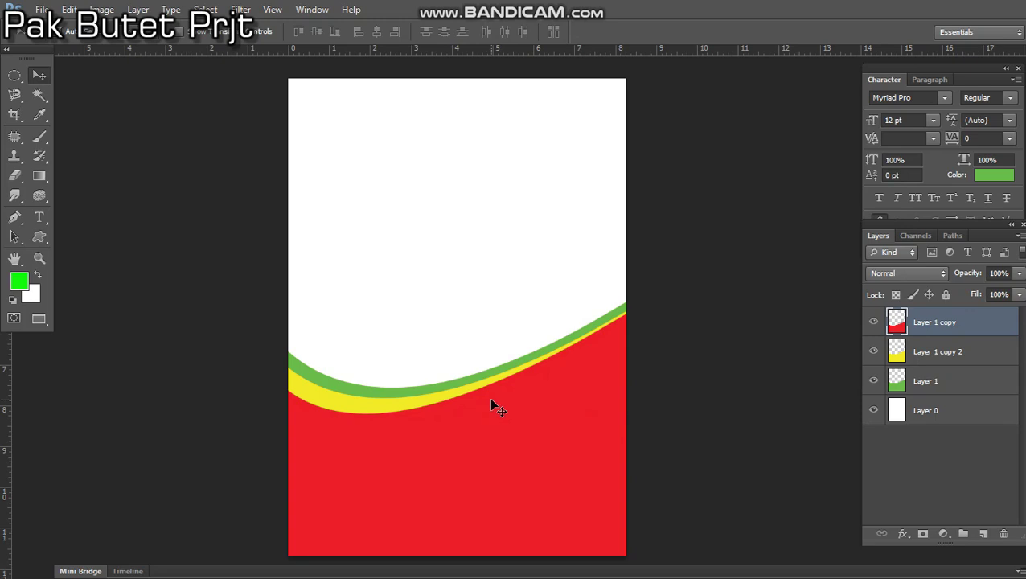
- Return the A4 document to a floating window and delete the red, yellow and green shape layers
key("f")
key("f")
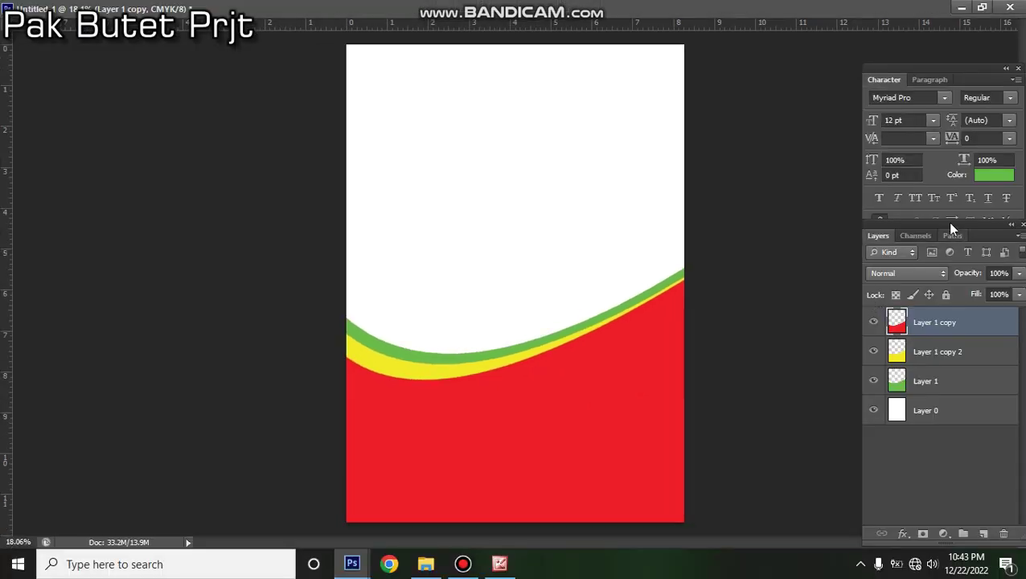
left_click(981, 7)
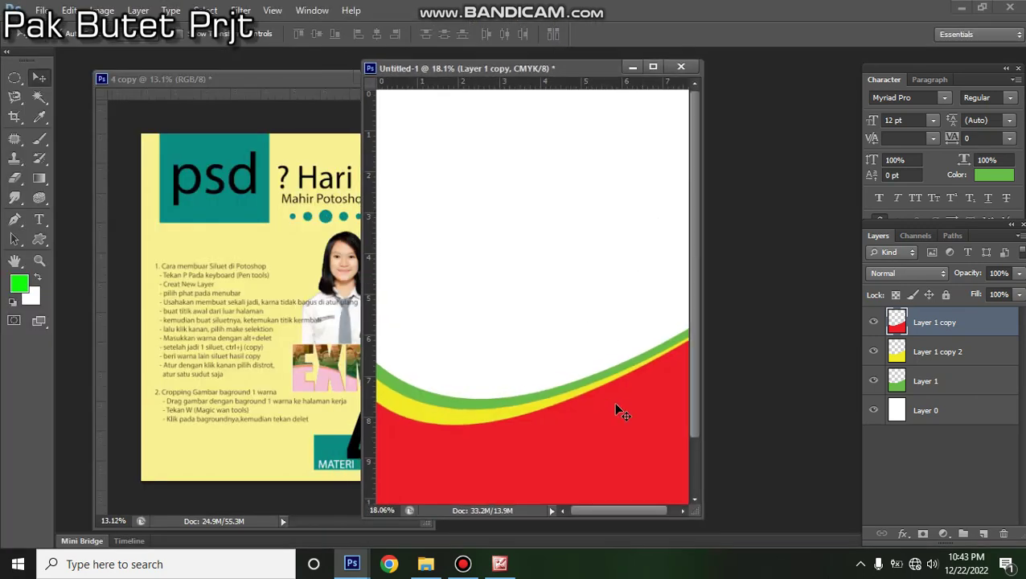
key("Delete")
key("Delete")
key("Delete")
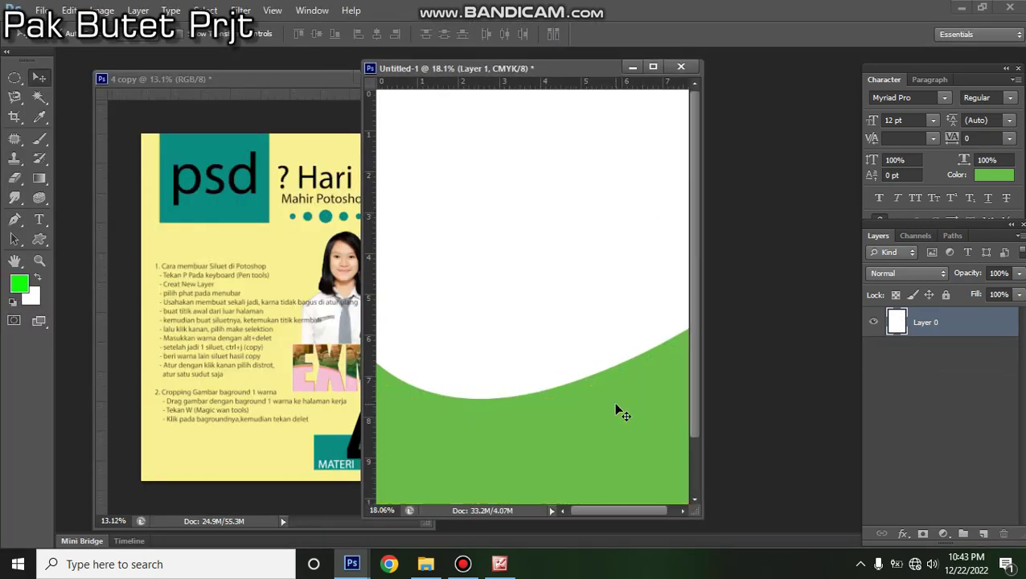
- Bring the 4 copy poster to the front and enlarge it to read the silhouette and cropping instructions
left_click(229, 330)
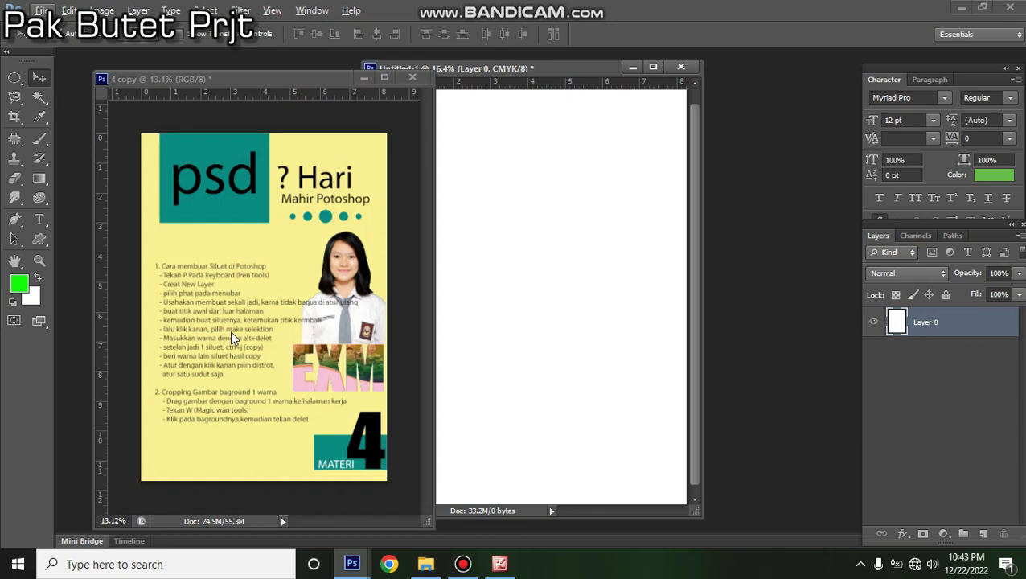
key("ctrl+0")
scroll(254, 308, "up", 2)
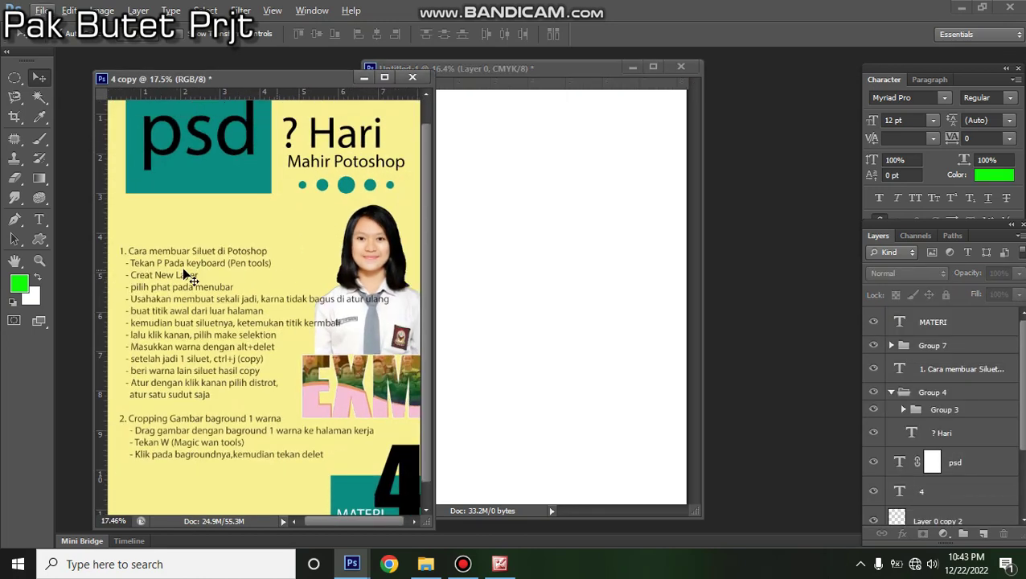
- Add a new layer to the blank A4 document and set the Pen tool to Path mode
left_click(635, 291)
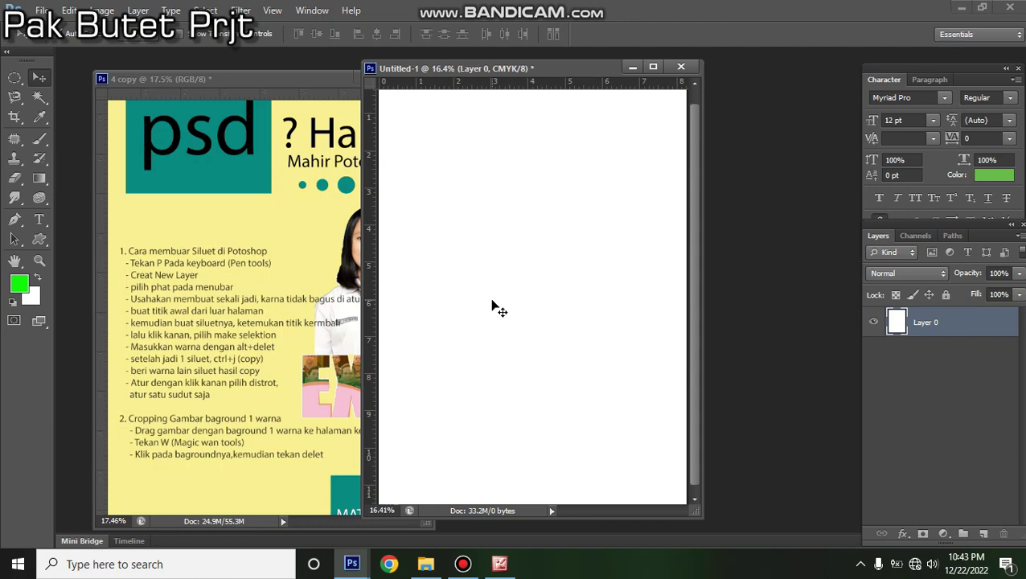
key("p")
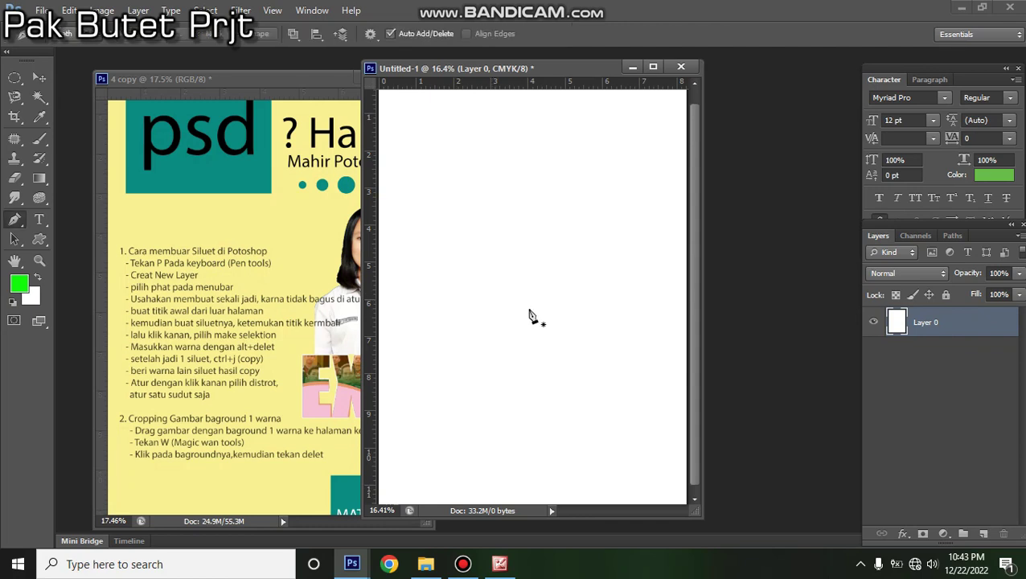
left_click(983, 535)
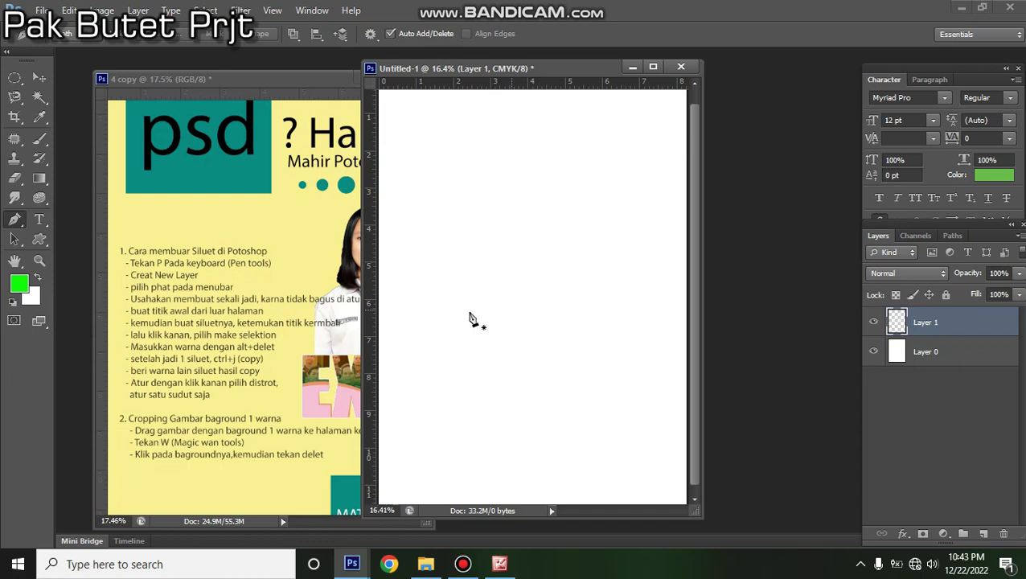
left_click(89, 34)
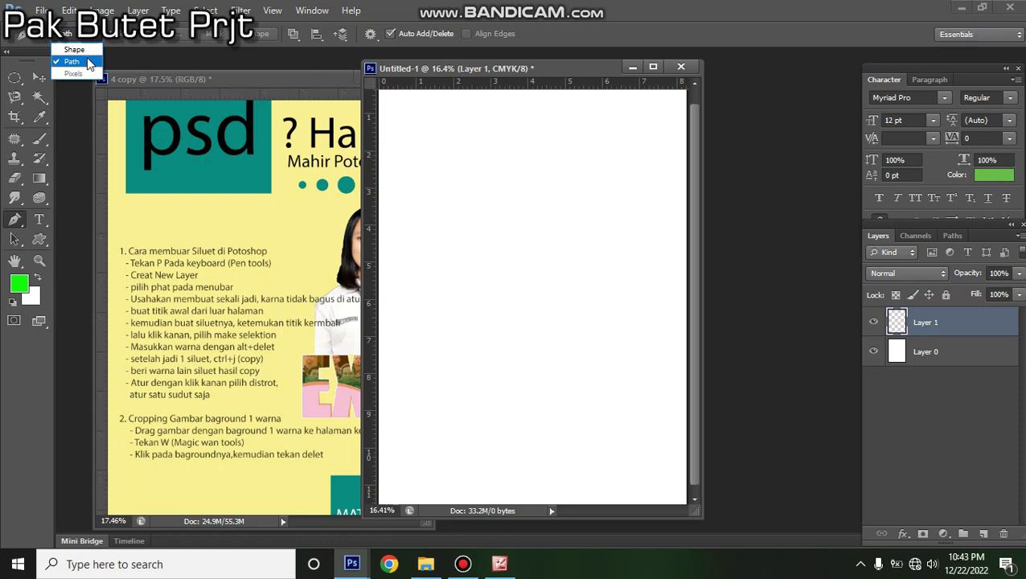
left_click(89, 62)
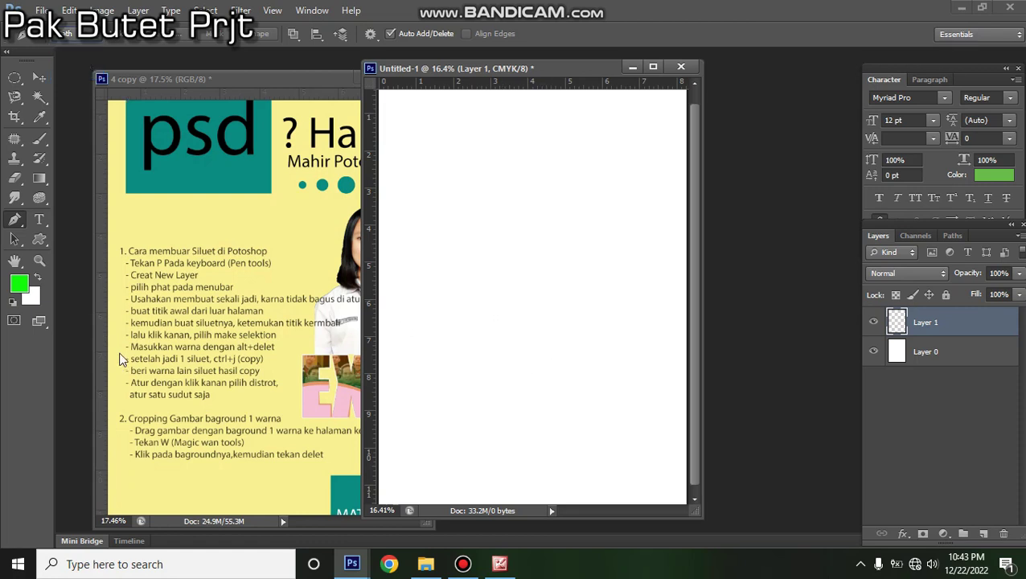
- Place the A4 document window beside the 4 copy poster and reread the poster's silhouette steps on starting and closing the path
key("alt")
left_click(283, 278)
scroll(273, 301, "down", 3)
scroll(329, 318, "up", 3)
scroll(265, 291, "down", 2)
scroll(312, 300, "up", 3)
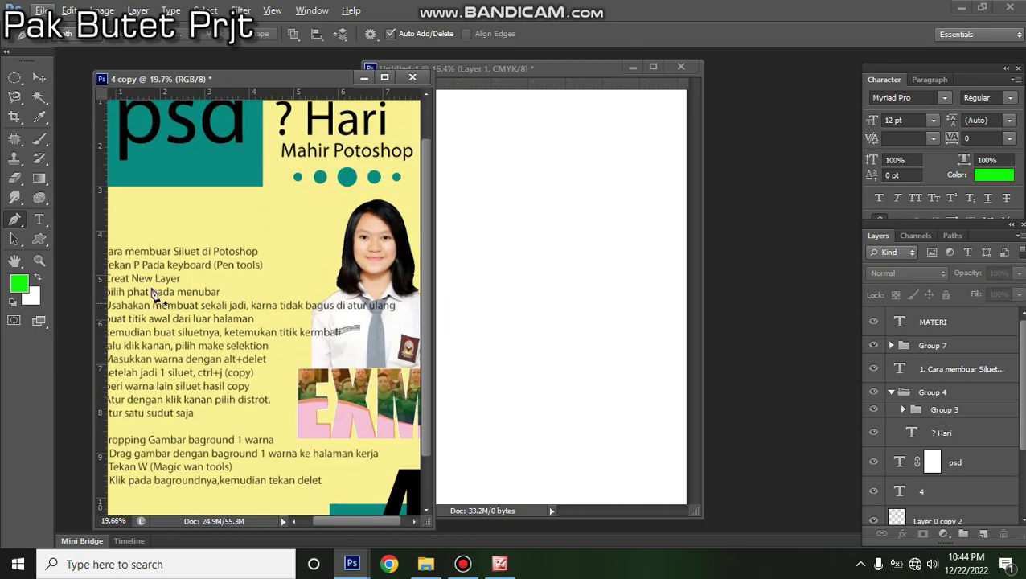
left_click_drag(529, 74, 605, 79)
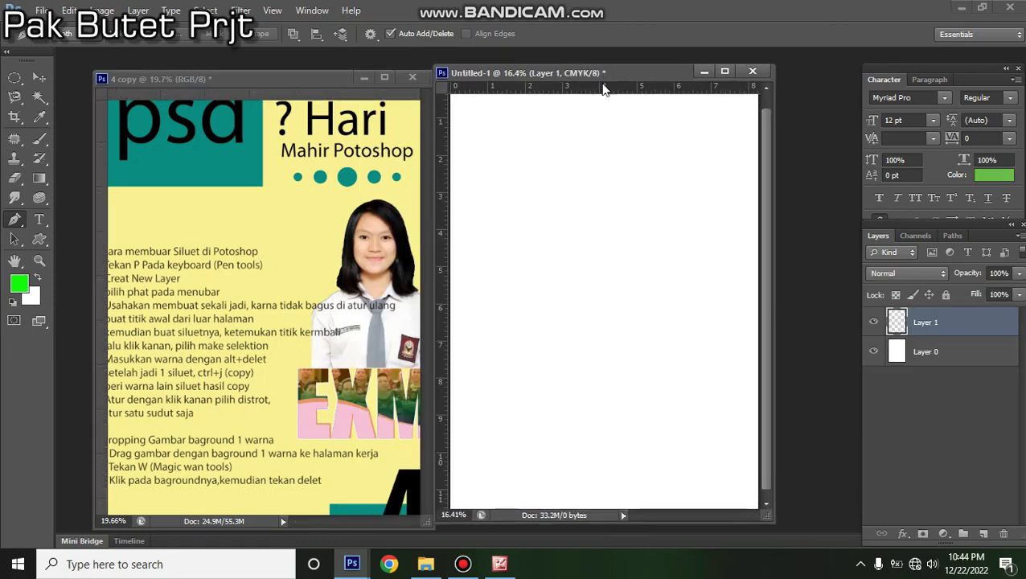
left_click(329, 317)
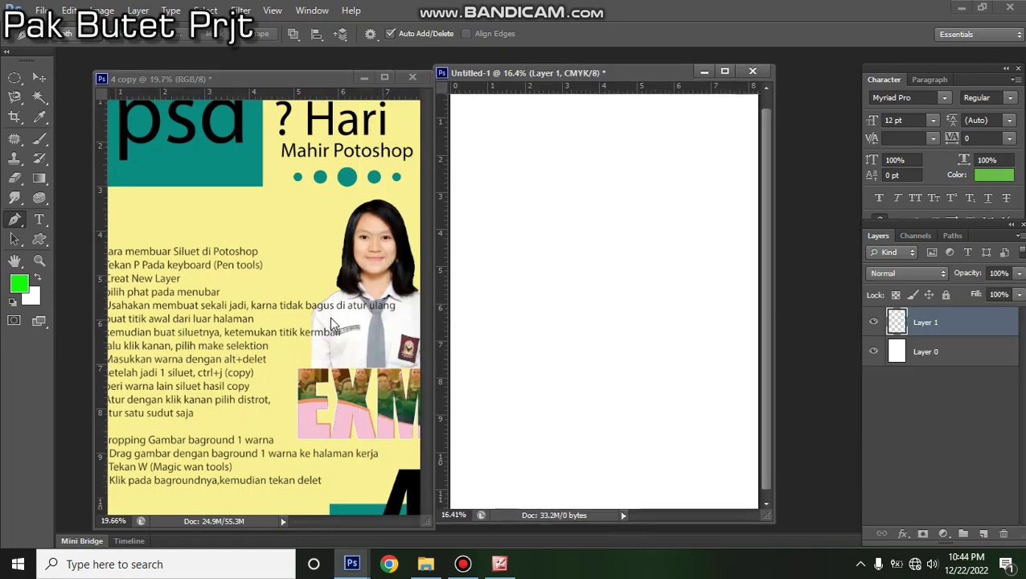
scroll(241, 344, "down", 1)
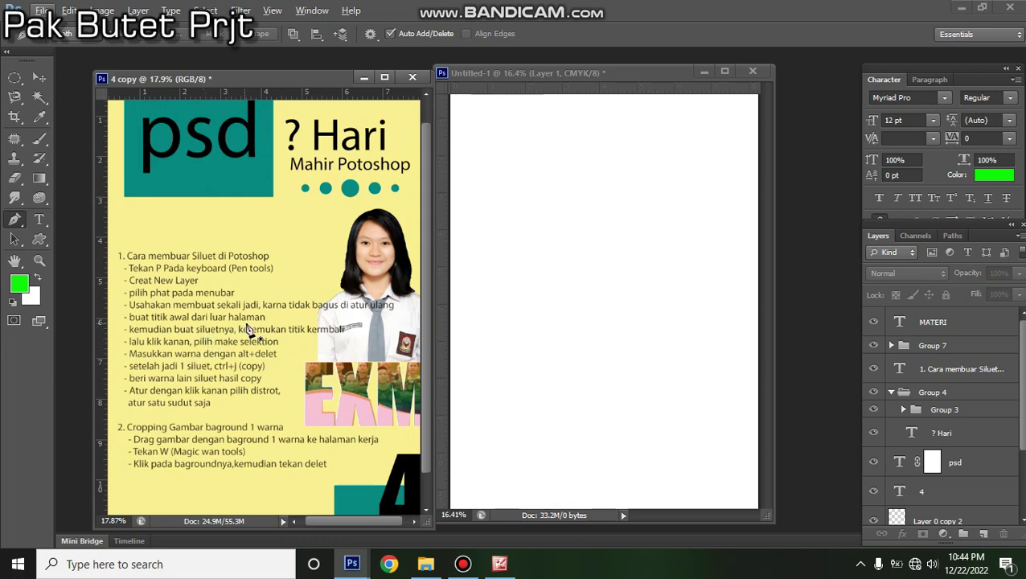
- Maximize the A4 document with empty canvas all around the page
left_click(723, 74)
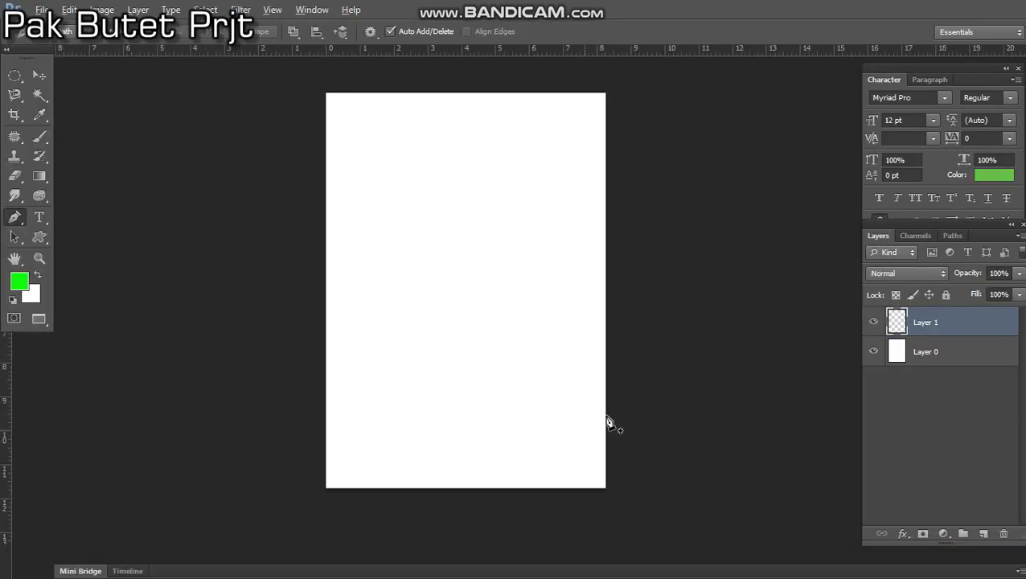
key("alt")
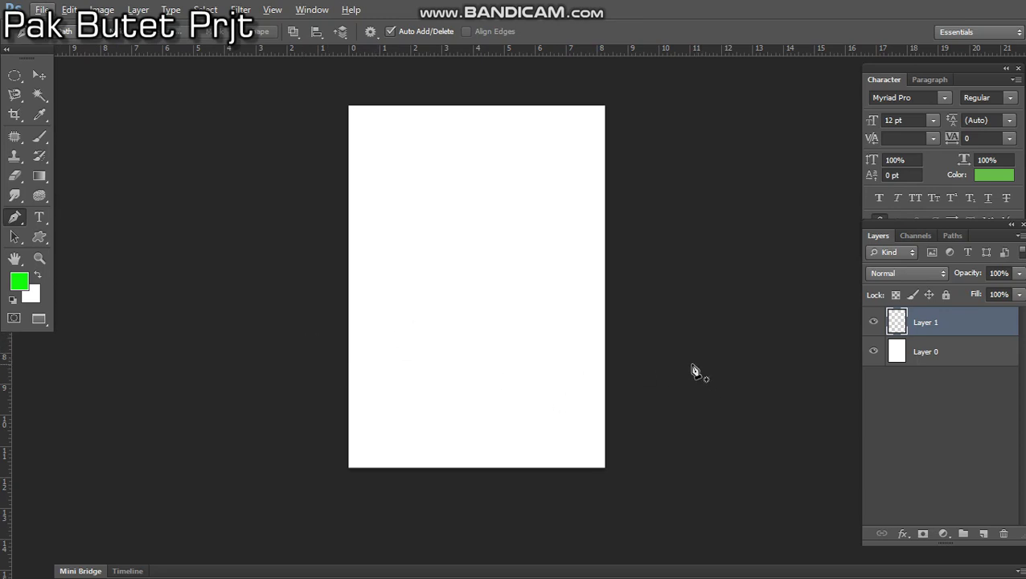
left_click(309, 314)
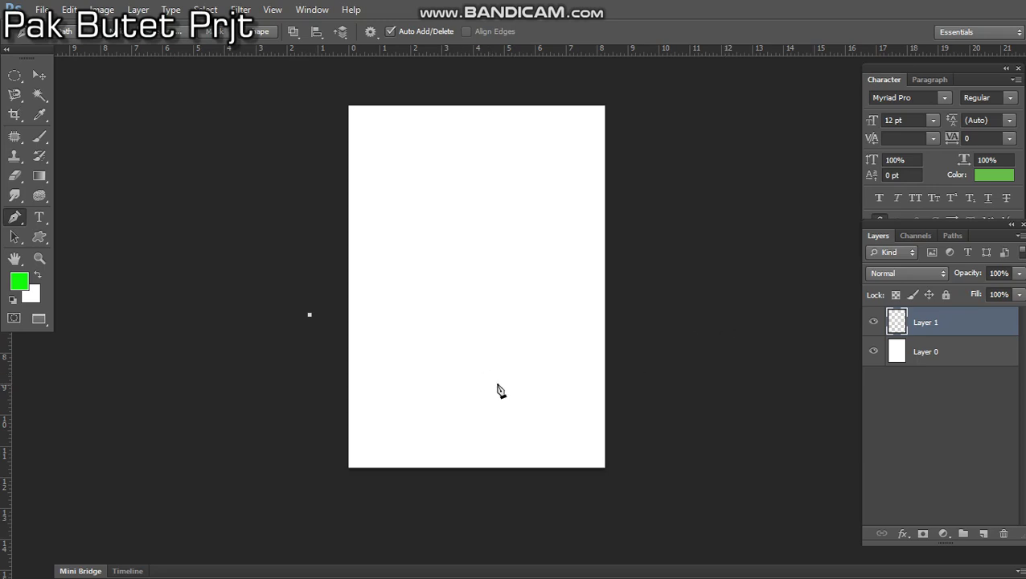
left_click_drag(492, 373, 635, 298)
key("ctrl+z")
key("ctrl+z")
left_click(643, 317)
left_click_drag(407, 369, 308, 322)
key("ctrl+z")
left_click_drag(331, 369, 237, 263)
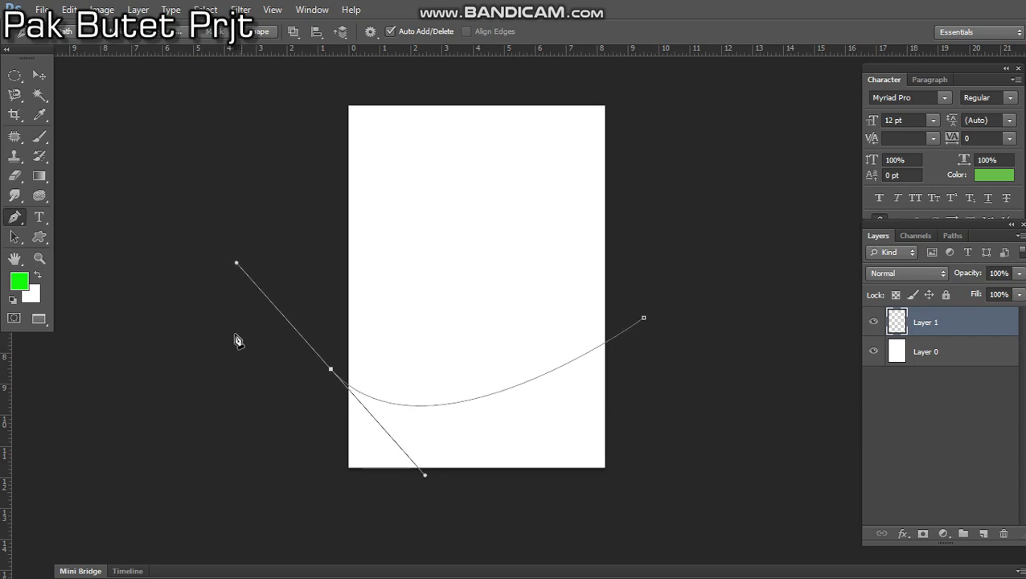
left_click(217, 504)
left_click(728, 490)
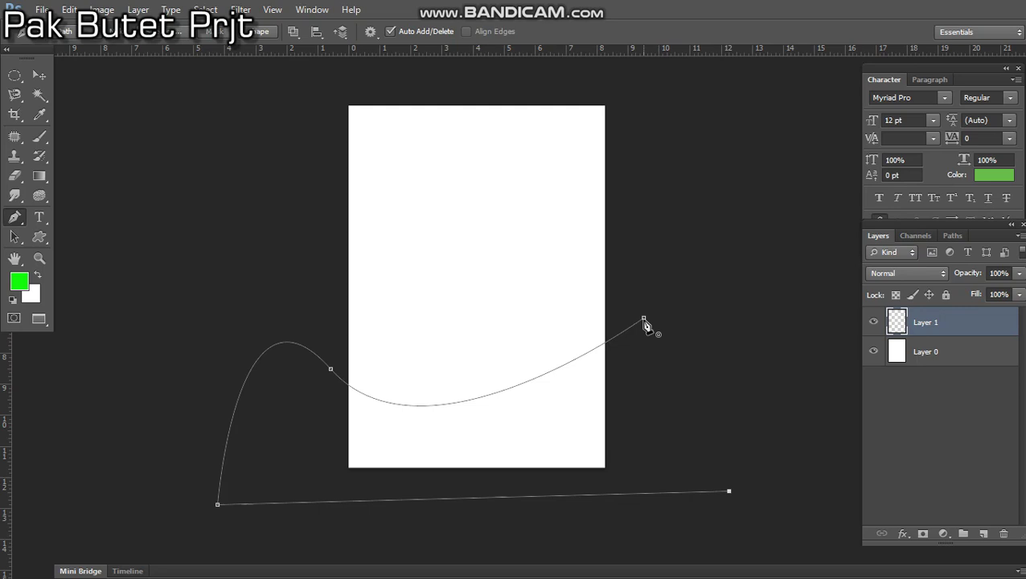
key("ctrl+alt+z")
key("ctrl+alt+z")
key("ctrl+alt+z")
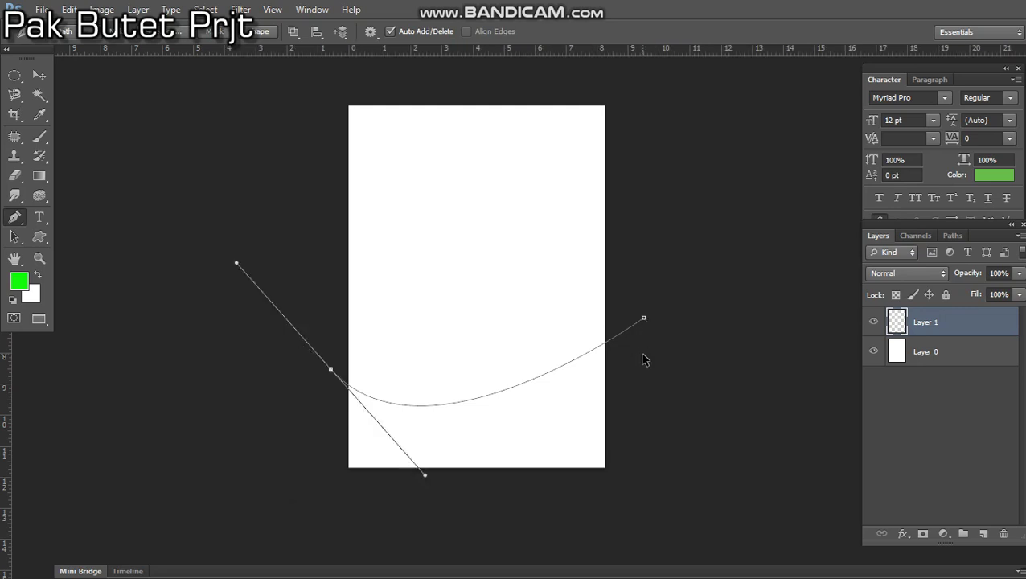
key("ctrl+alt+z")
- Draw a closed pen path that starts outside the page's left edge, sags in one curve across the lower page and returns beneath it
left_click(296, 326)
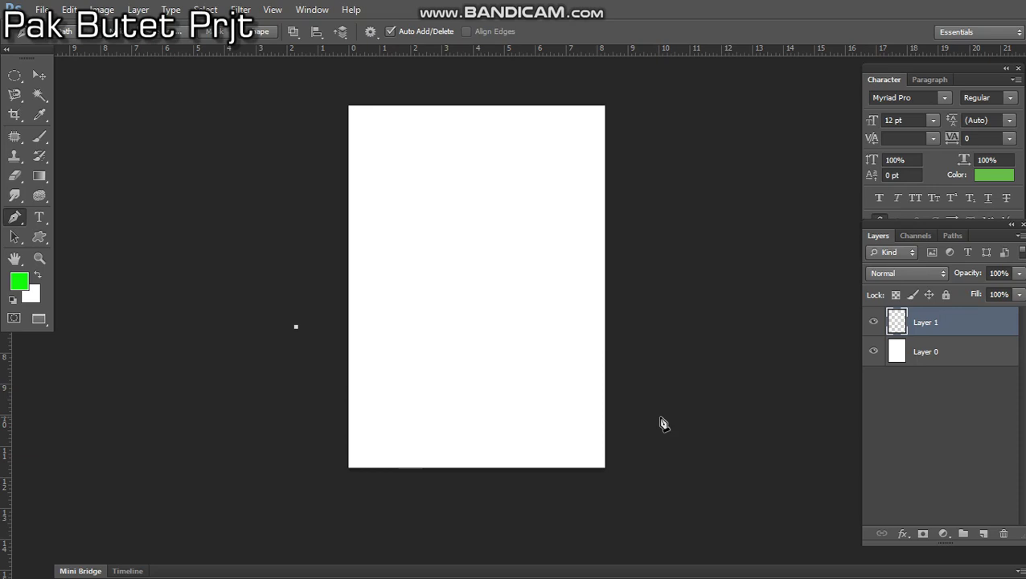
left_click_drag(551, 378, 676, 303)
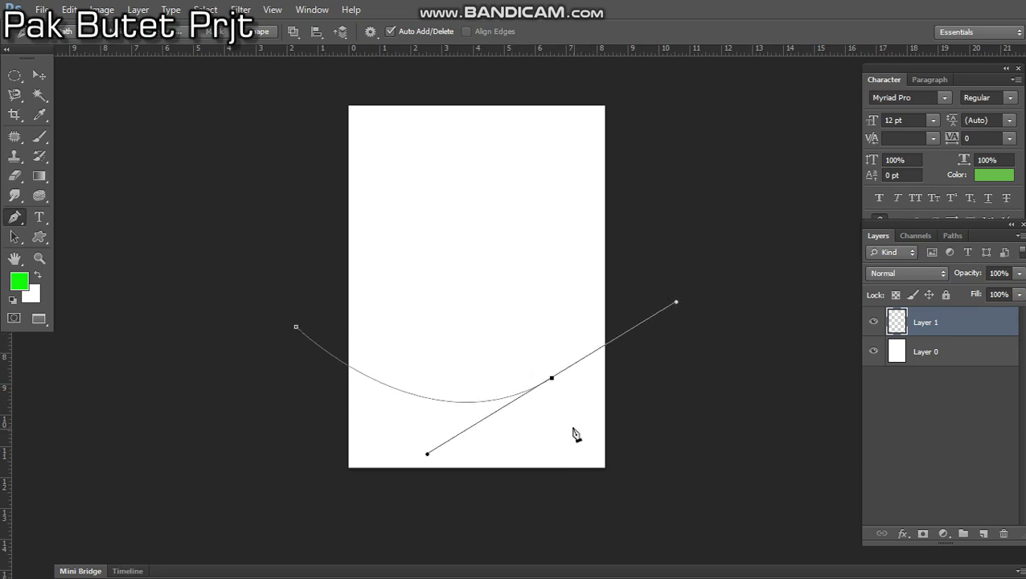
key("ctrl+z")
left_click_drag(628, 387, 822, 291)
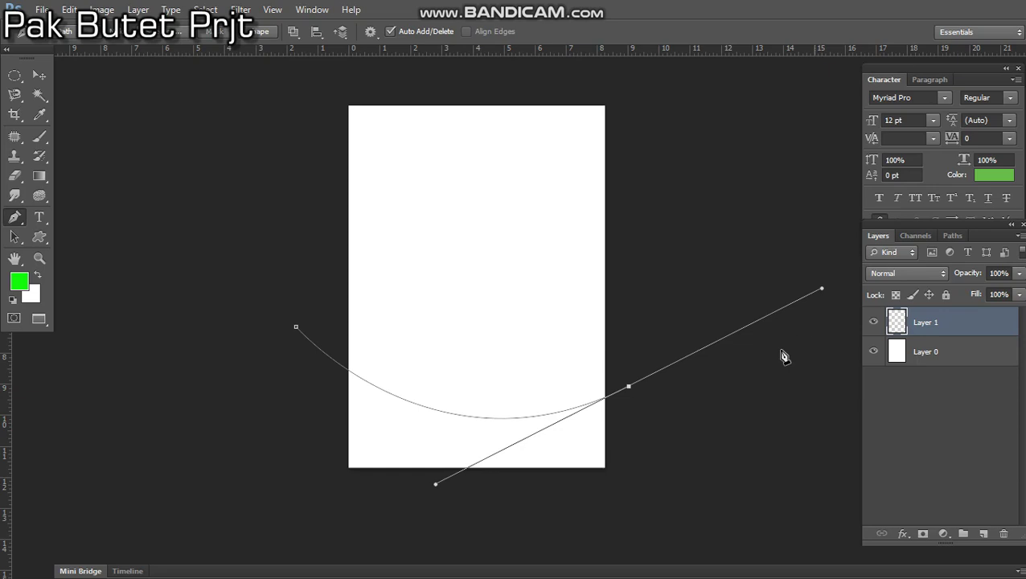
left_click_drag(760, 414, 629, 532)
left_click(629, 529)
left_click(261, 508)
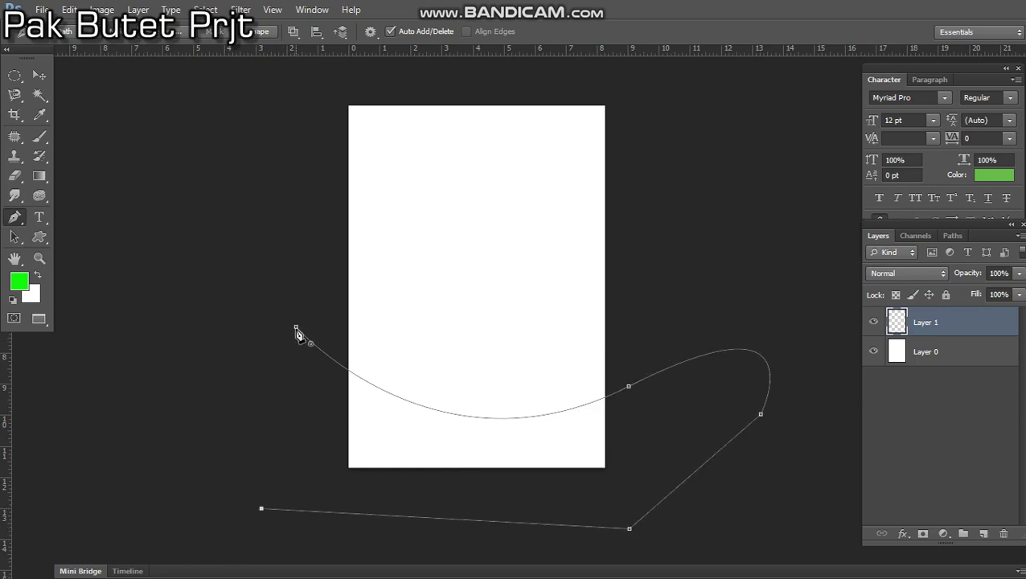
left_click(296, 331)
- Convert the closed path into a new selection with a feather radius of 0 pixels
right_click(400, 426)
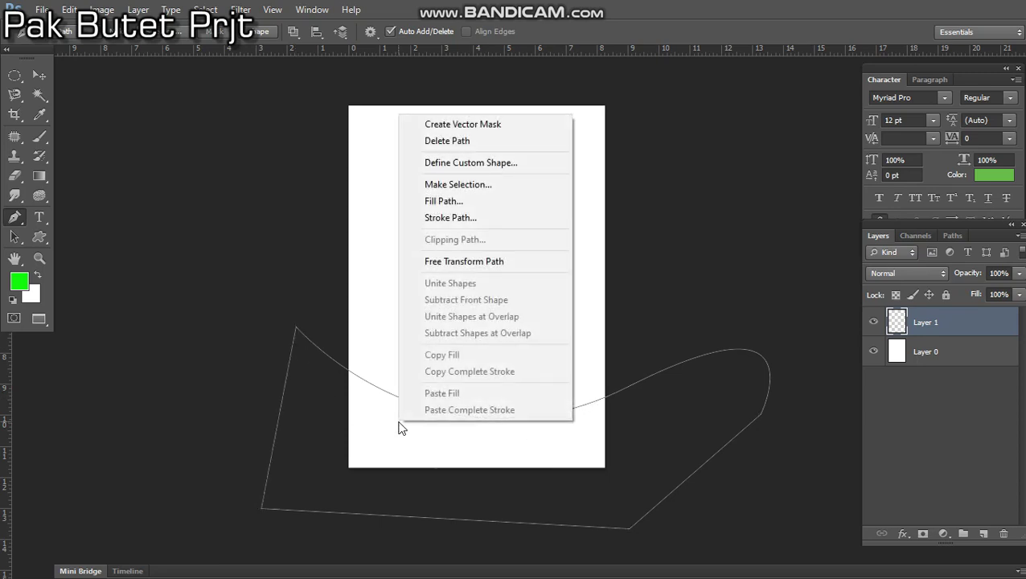
left_click(492, 186)
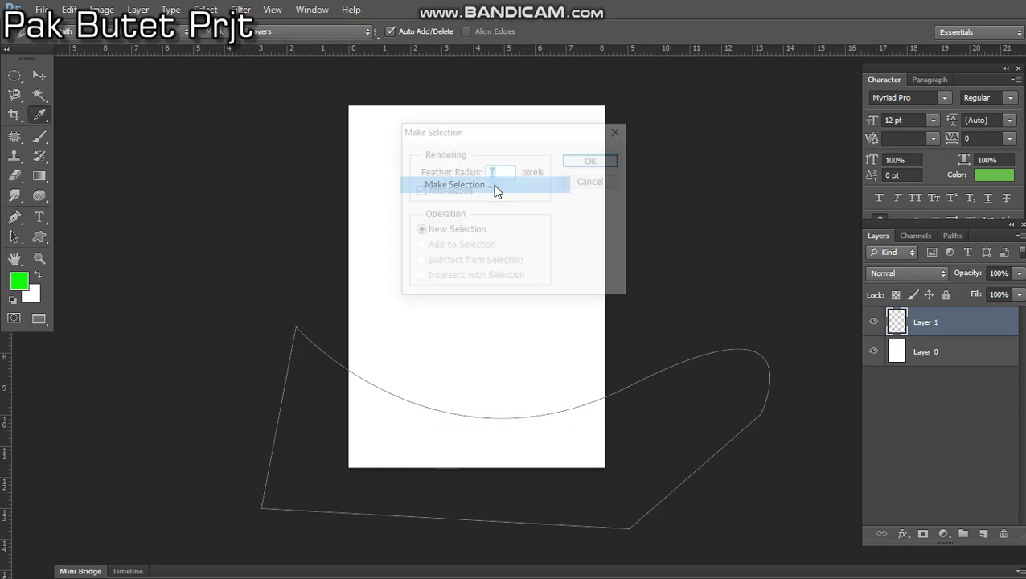
left_click(608, 161)
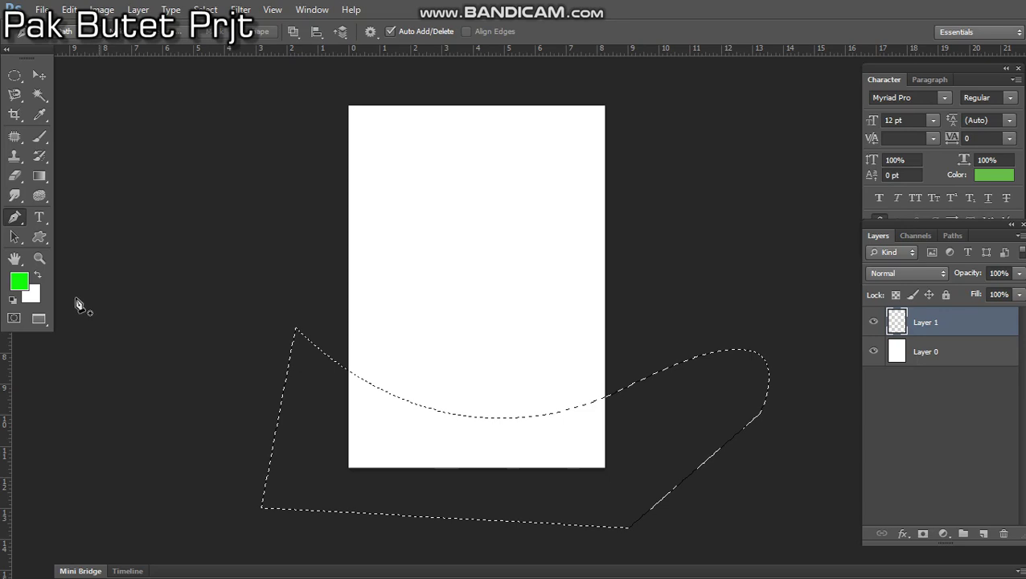
- Set the foreground color to red fc0000, fill the selection on Layer 1 with it and deselect
left_click(19, 281)
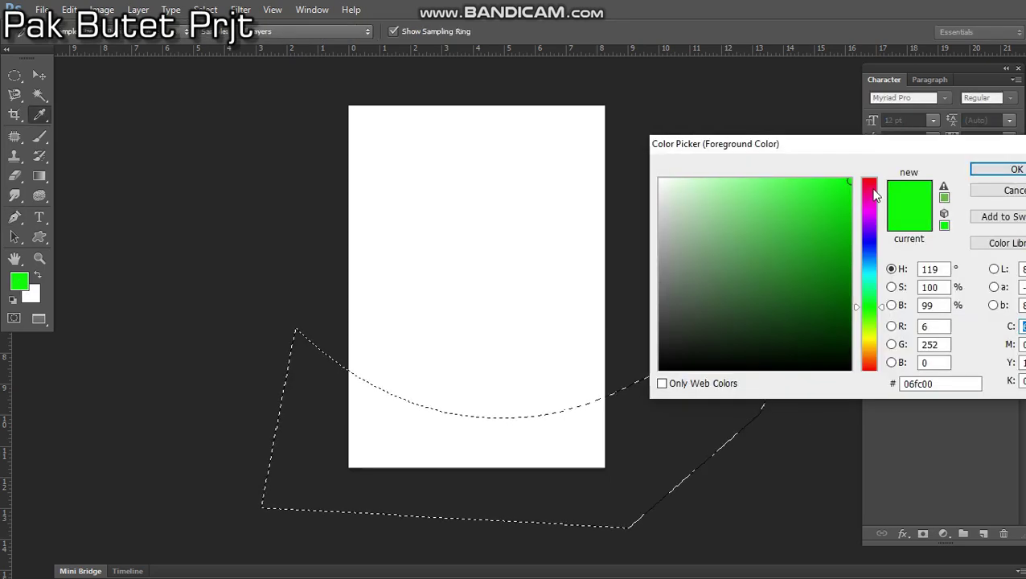
left_click_drag(875, 195, 866, 170)
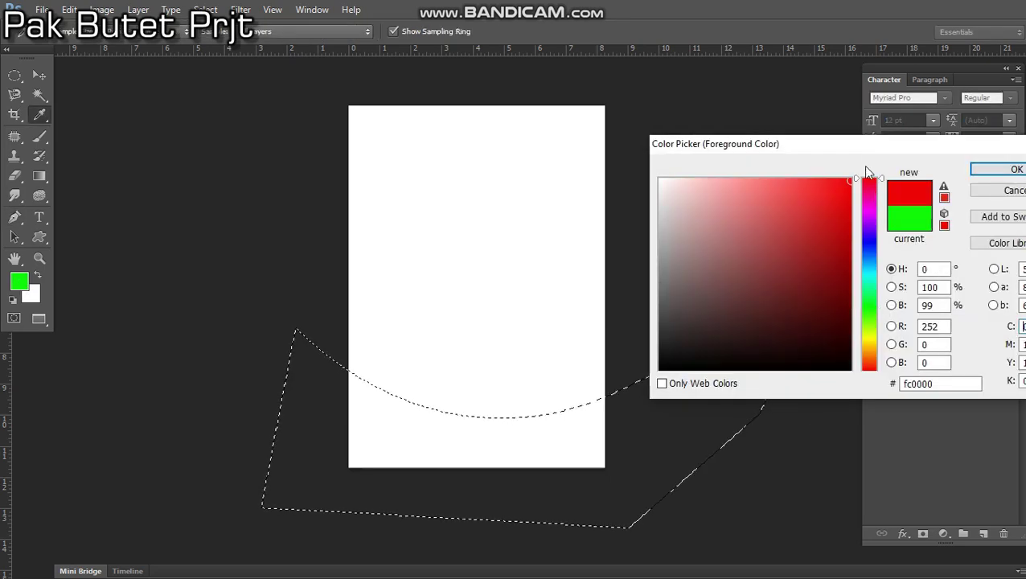
left_click(1014, 169)
key("p")
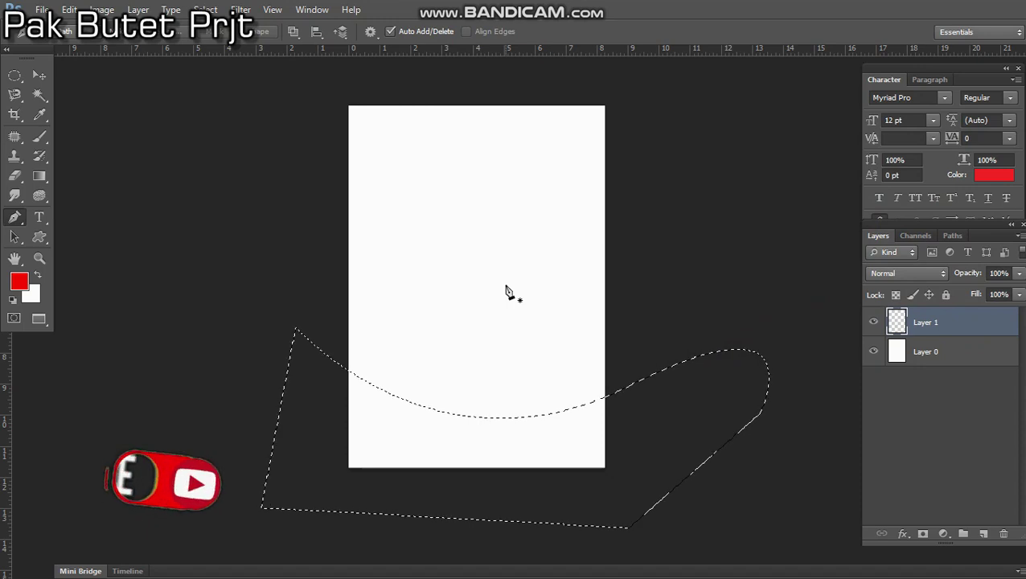
key("alt+BackSpace")
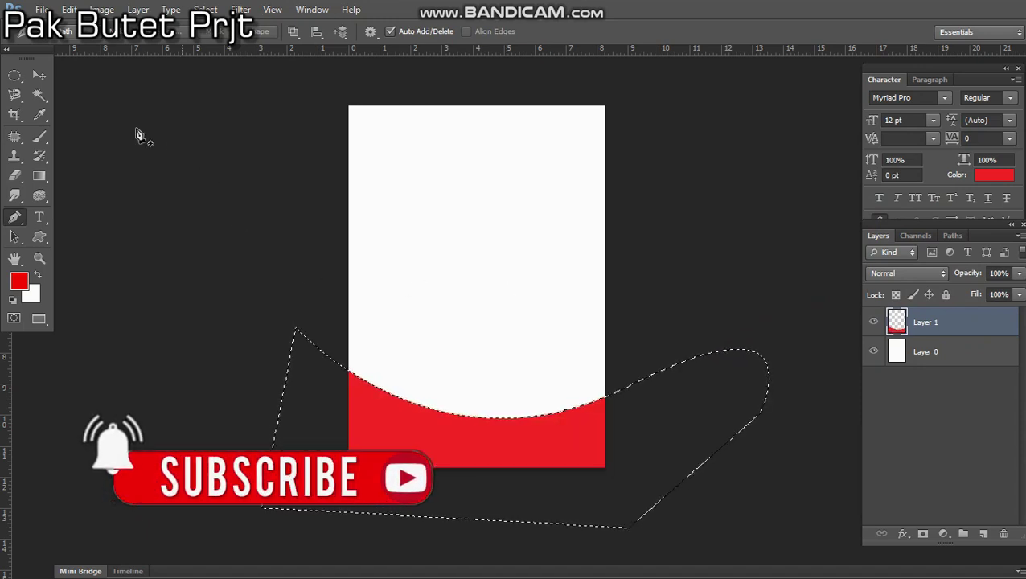
left_click(40, 77)
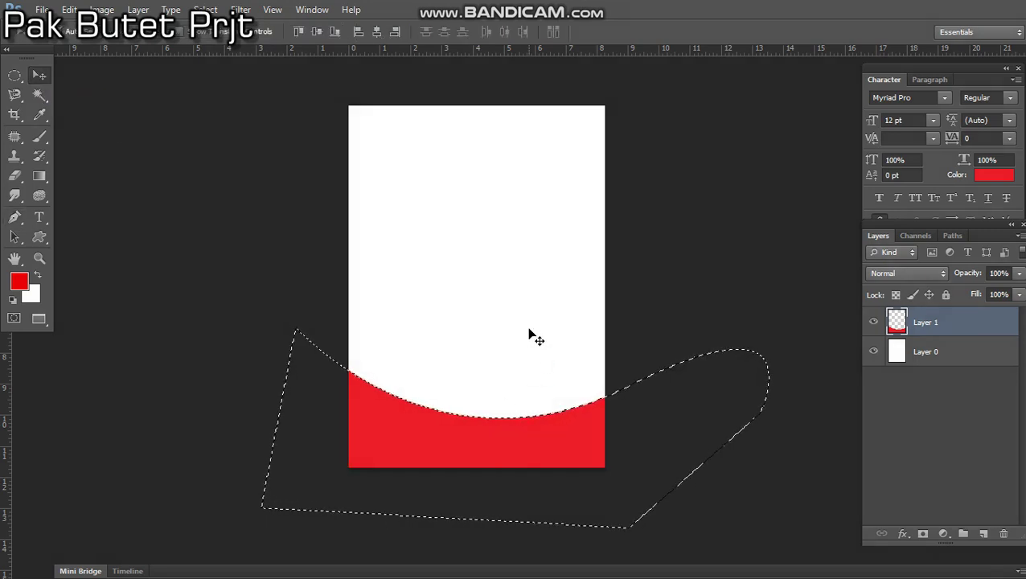
key("ctrl+d")
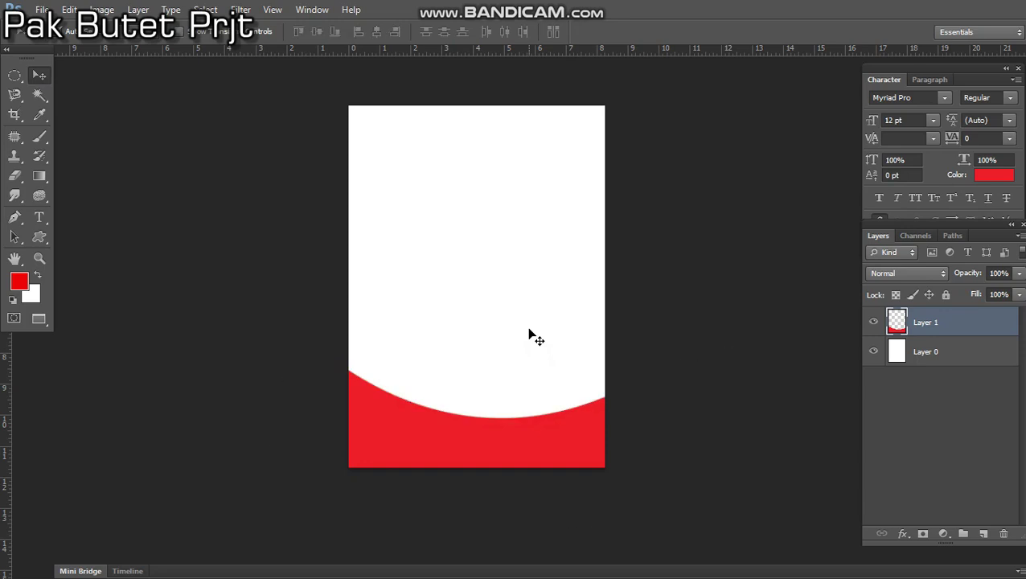
- Duplicate the red shape layer twice
key("ctrl+j")
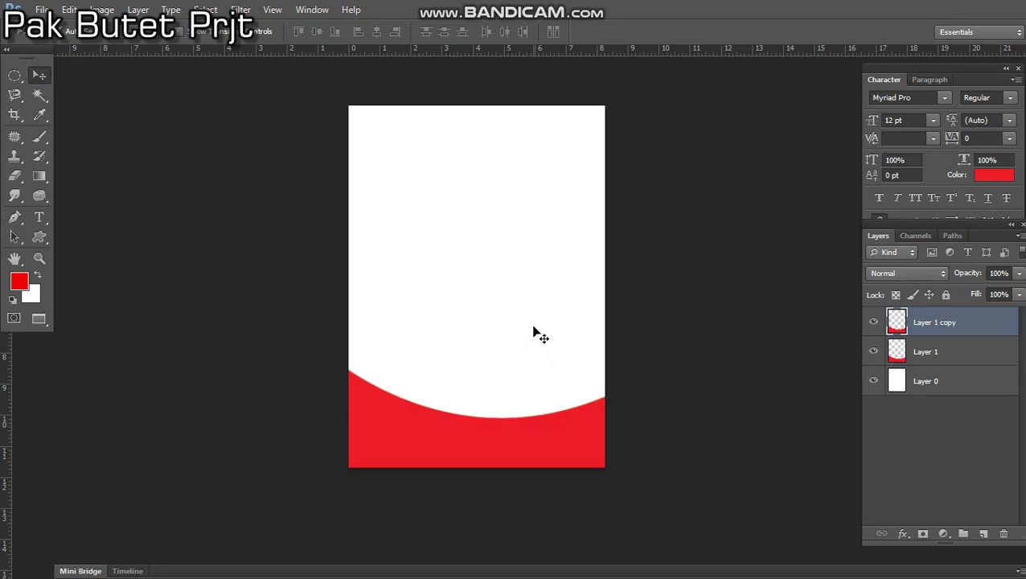
key("ctrl+j")
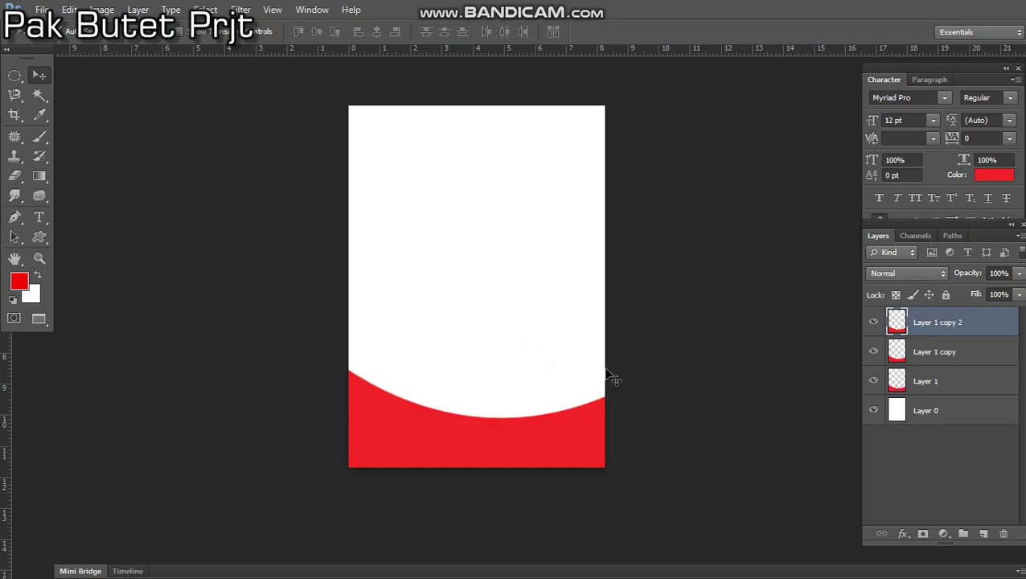
- Load the Layer 1 shape as a selection, fill it with green 41fc00 as the foreground color, and deselect
left_click(950, 385)
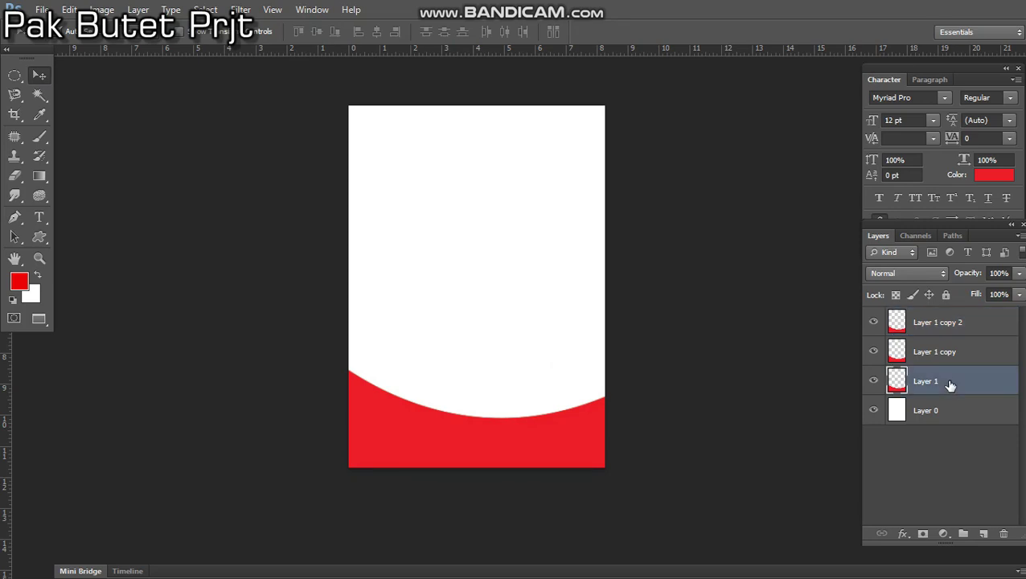
left_click(896, 384, "ctrl")
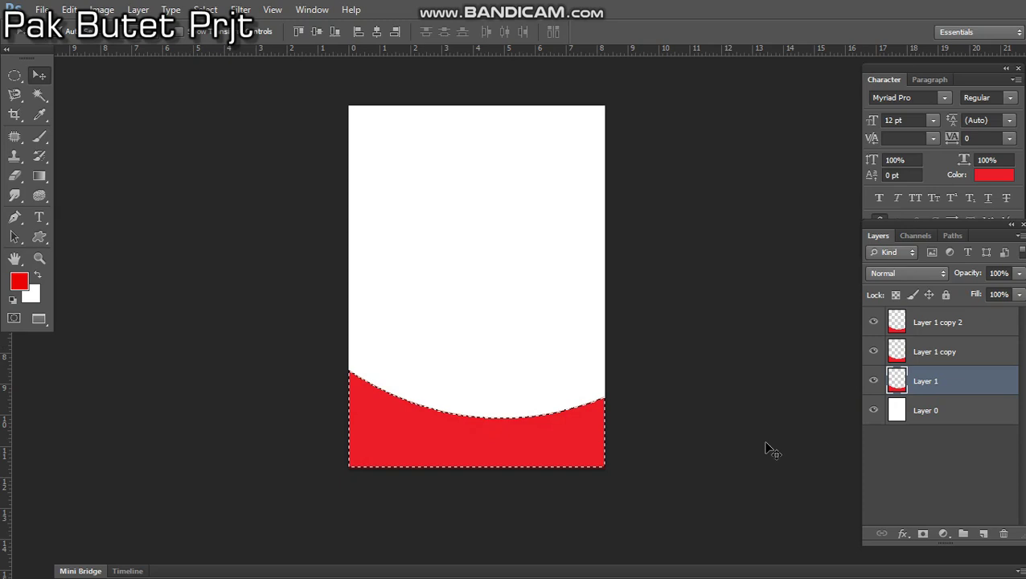
key("ctrl+d")
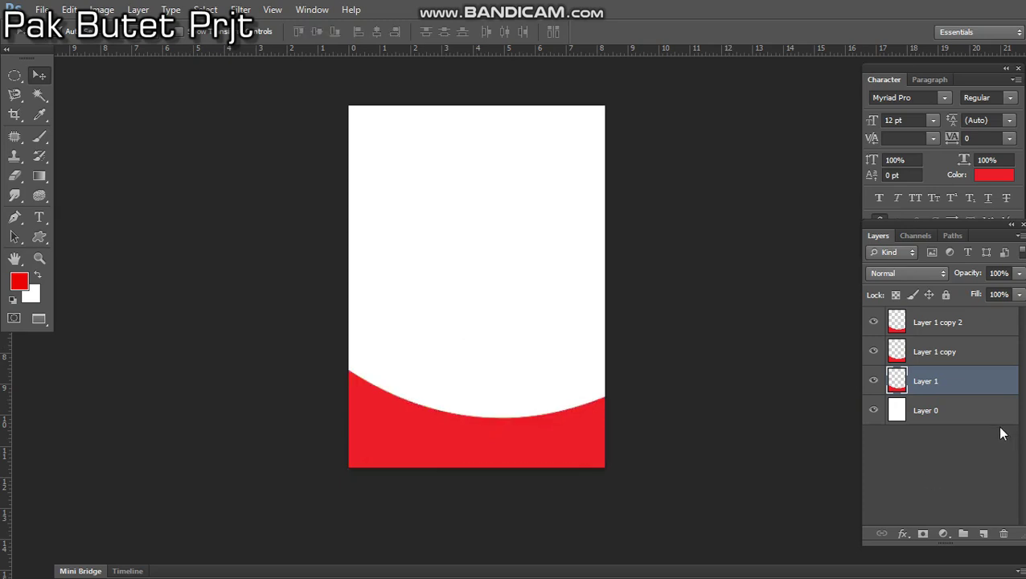
left_click(897, 384, "ctrl")
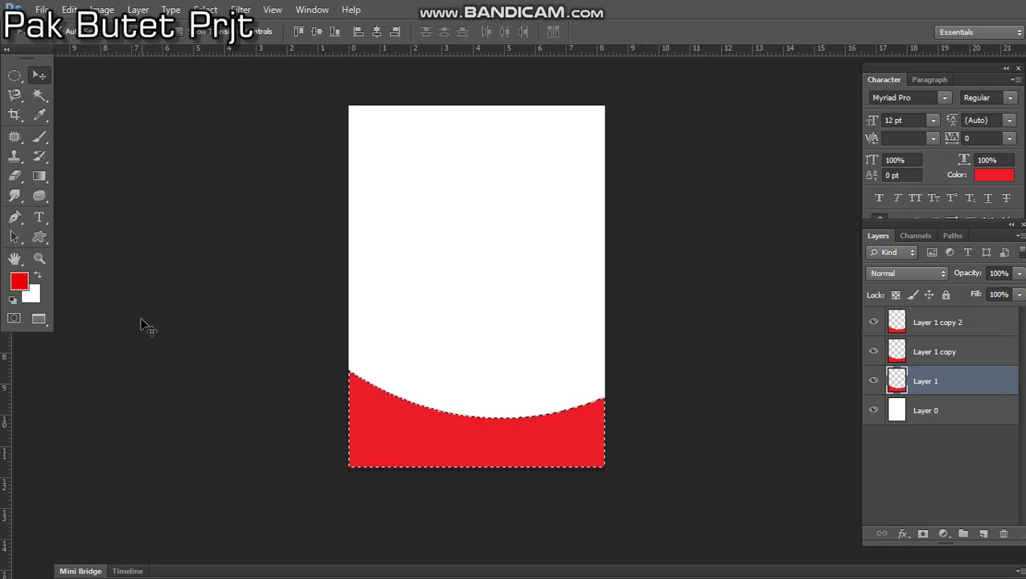
left_click(22, 283)
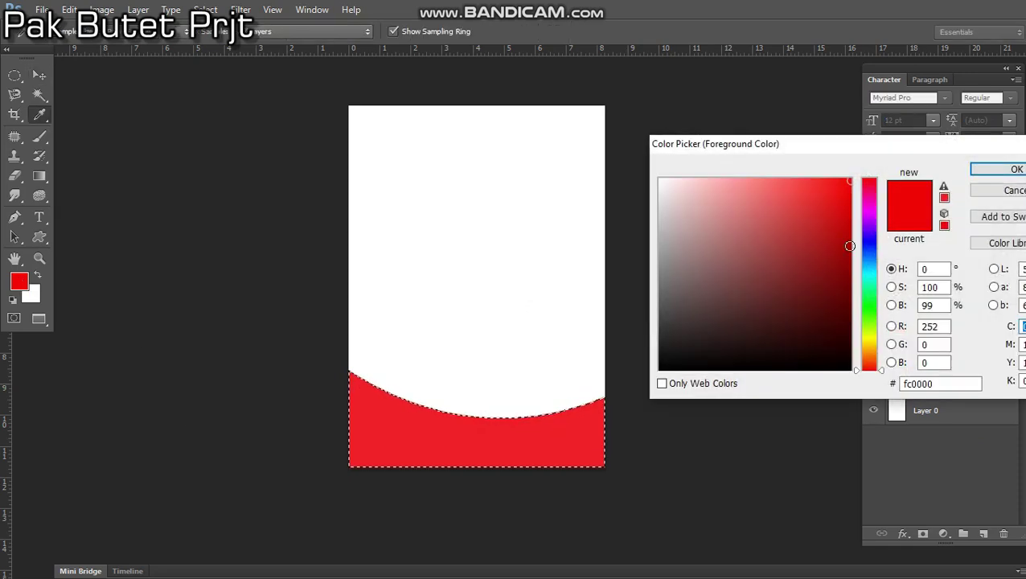
left_click(866, 313)
left_click(1012, 168)
key("v")
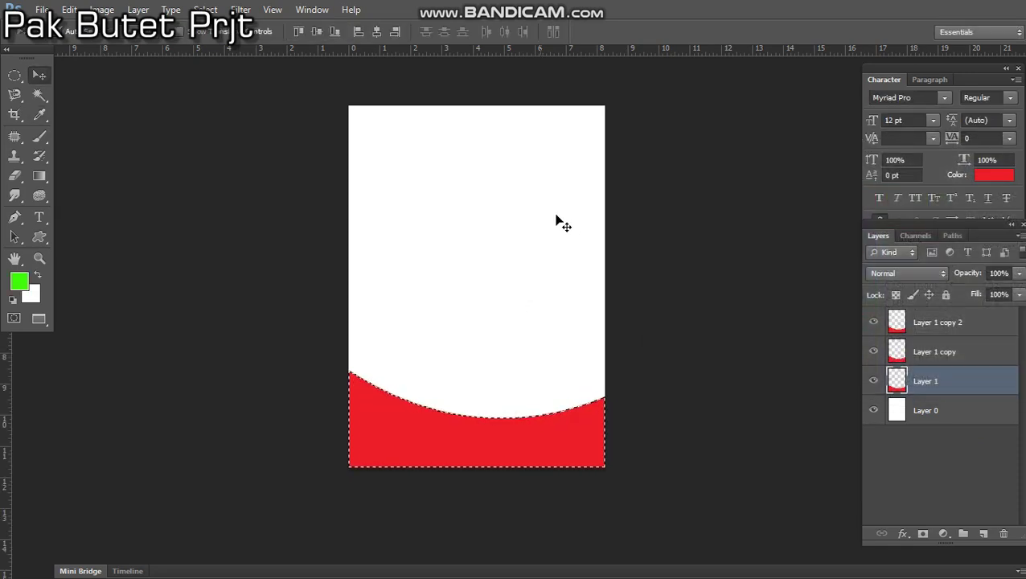
key("alt+BackSpace")
key("ctrl+d")
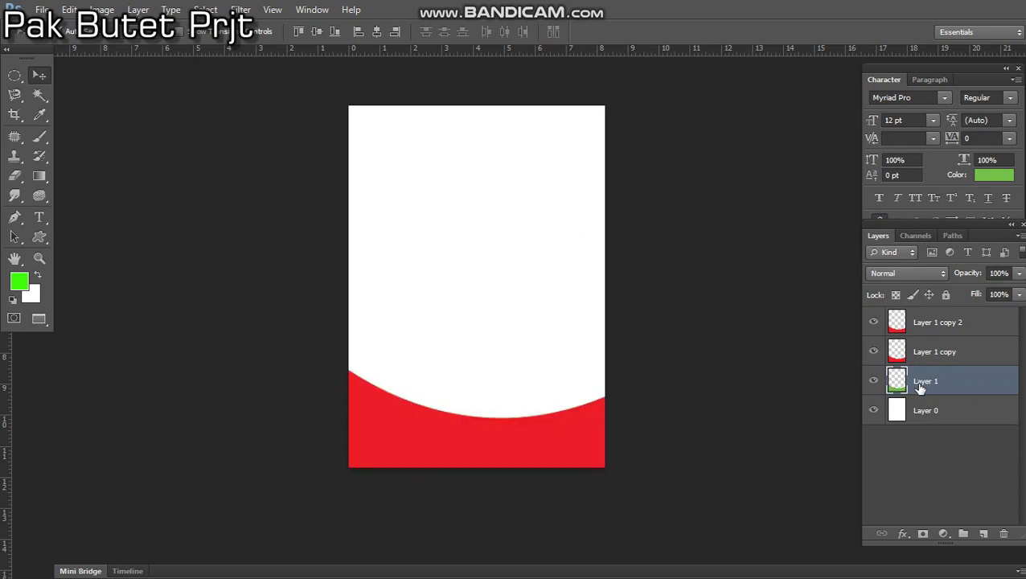
- Load the Layer 1 copy shape as a selection, fill it with yellow f9fc00 as the foreground color, and deselect
left_click(945, 355)
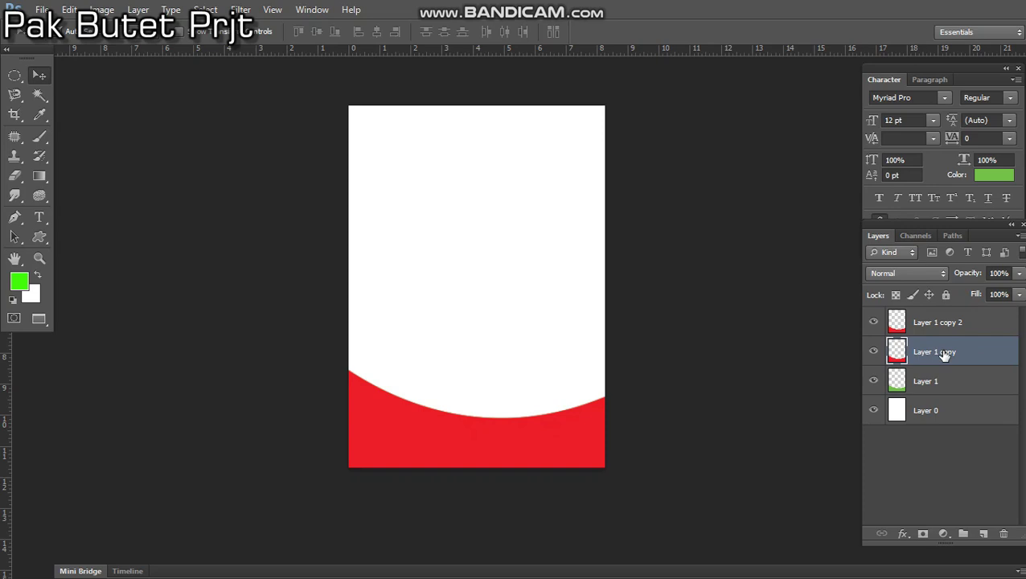
left_click(896, 354, "ctrl")
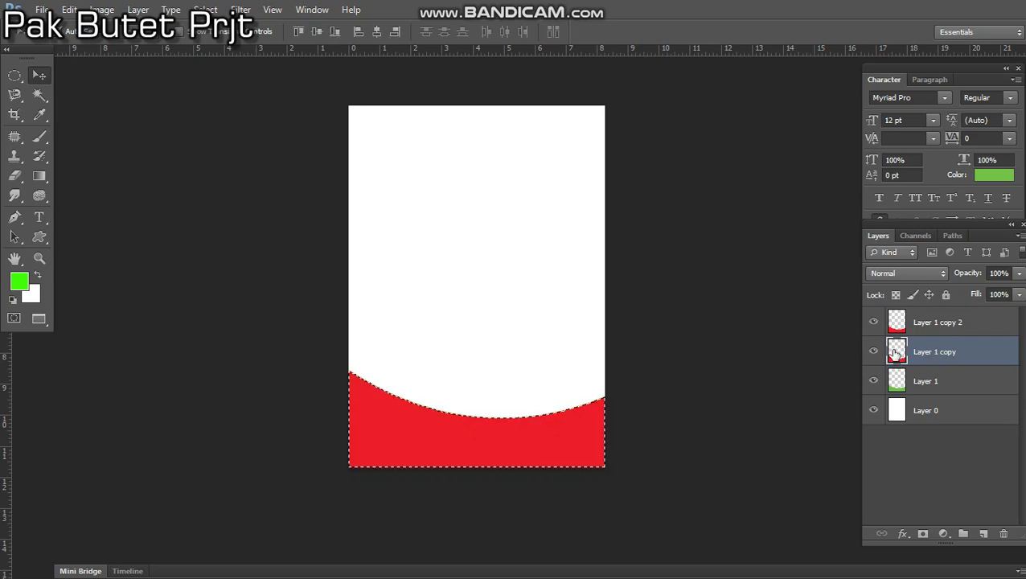
left_click(25, 286)
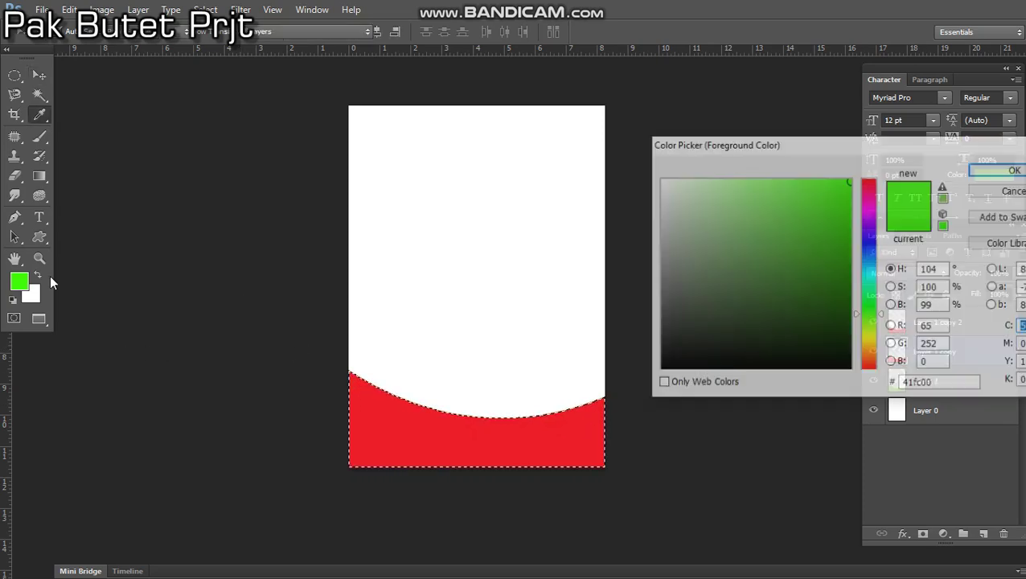
left_click(869, 331)
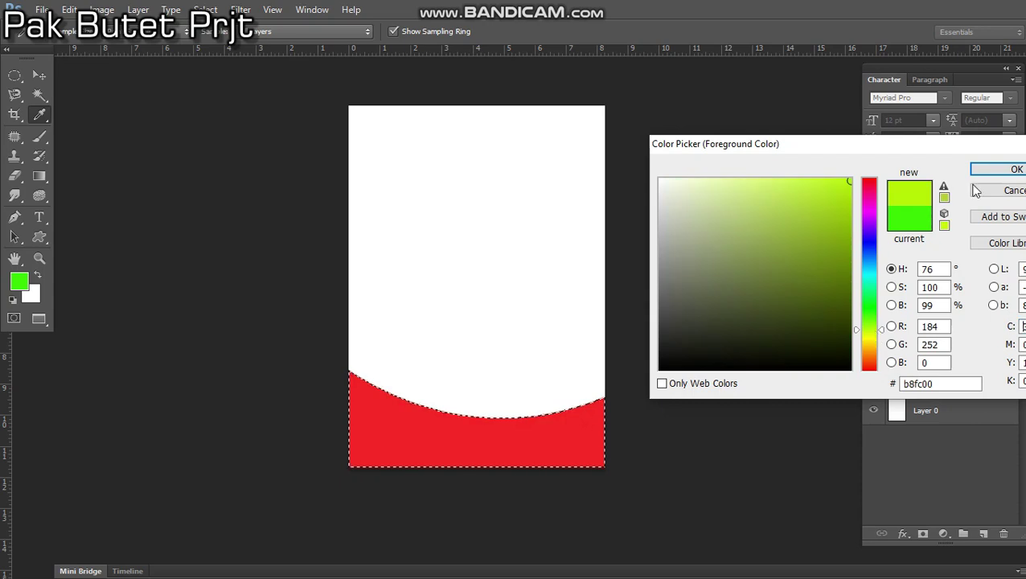
left_click(869, 337)
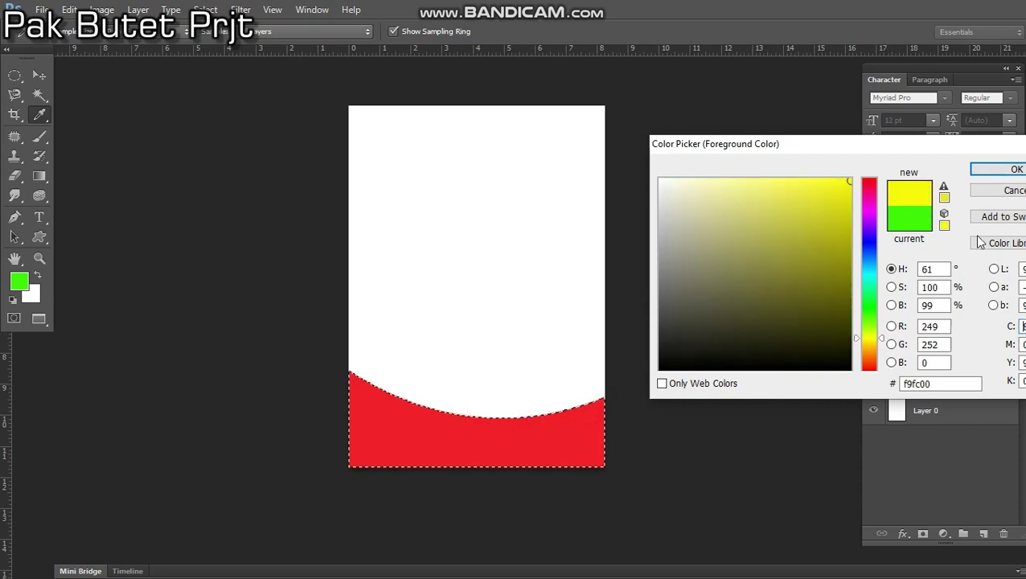
left_click(1011, 169)
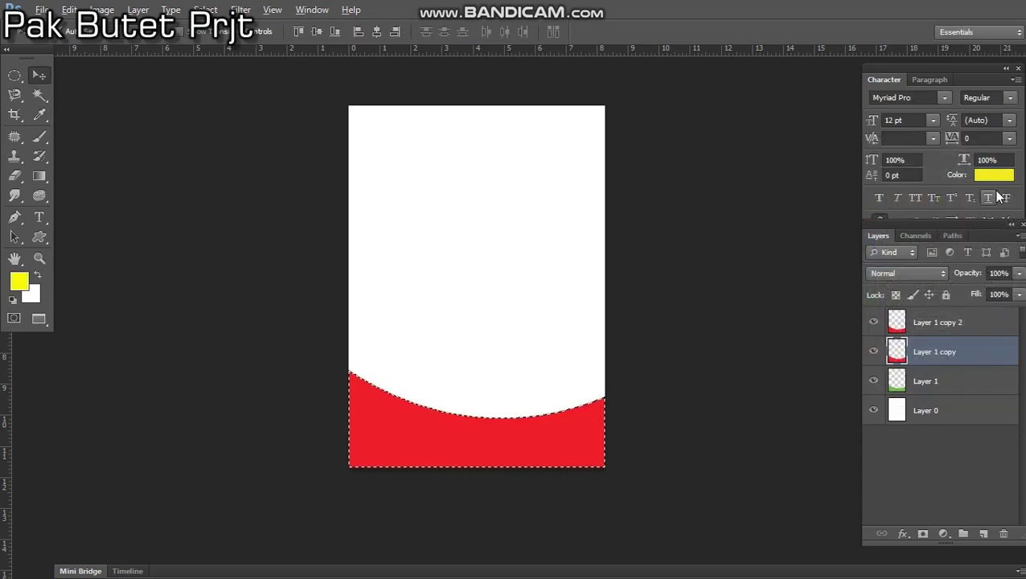
key("alt+BackSpace")
key("ctrl+d")
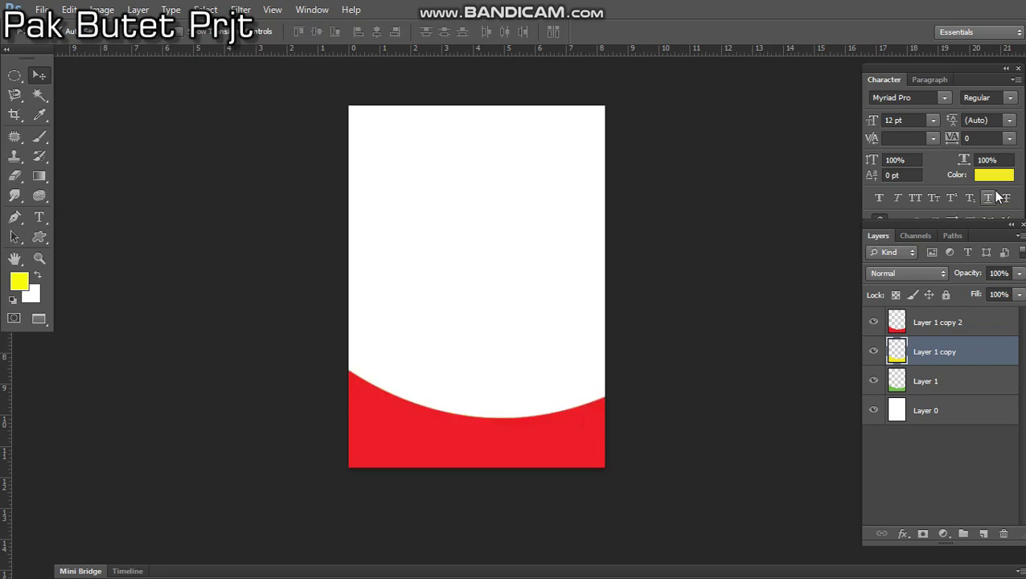
- Distort the green shape on Layer 1, raising its upper left corner clearly and its upper right corner slightly above the red shape
left_click(935, 385)
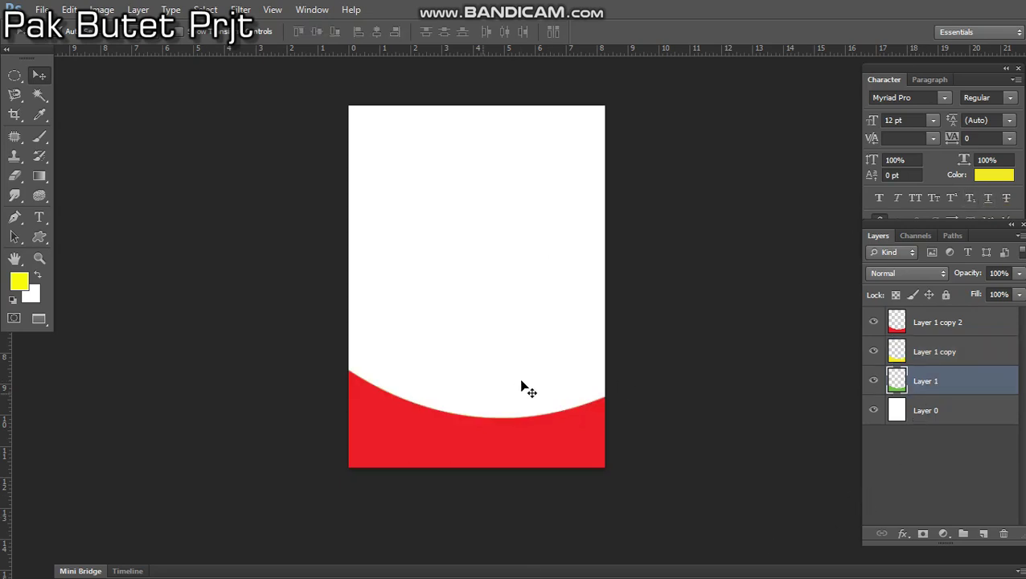
key("ctrl+t")
right_click(505, 398)
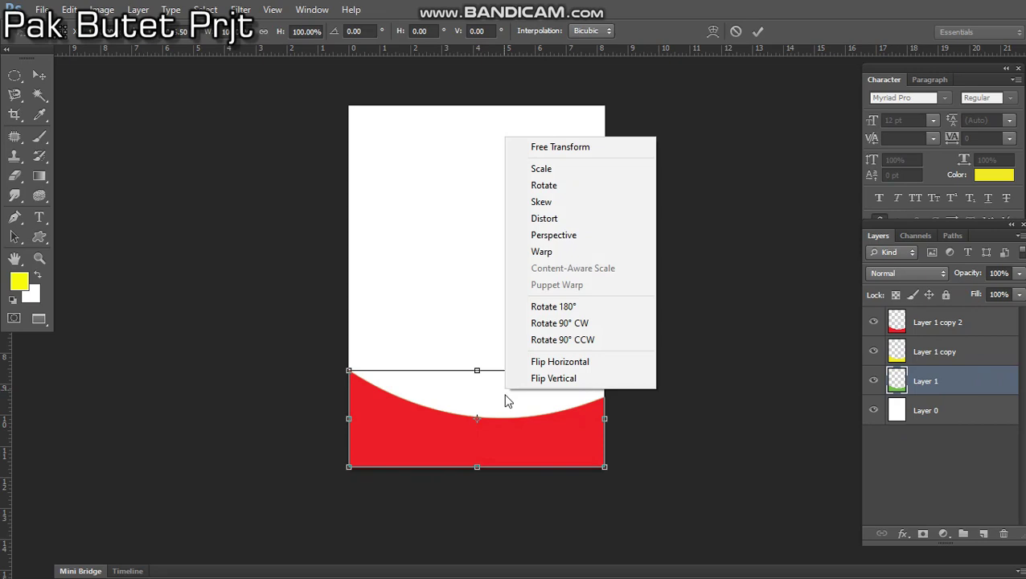
left_click(561, 222)
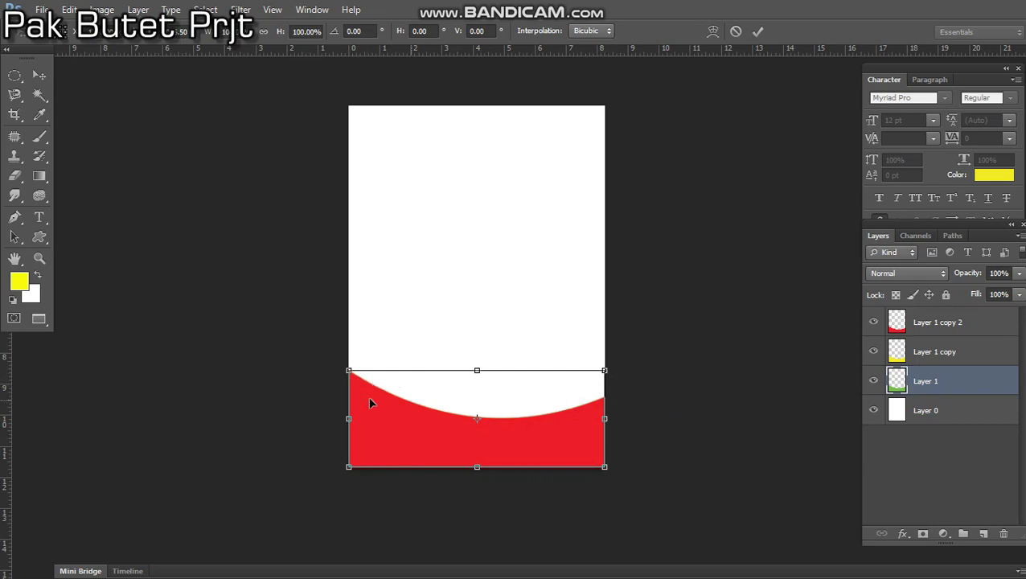
left_click_drag(350, 372, 350, 348)
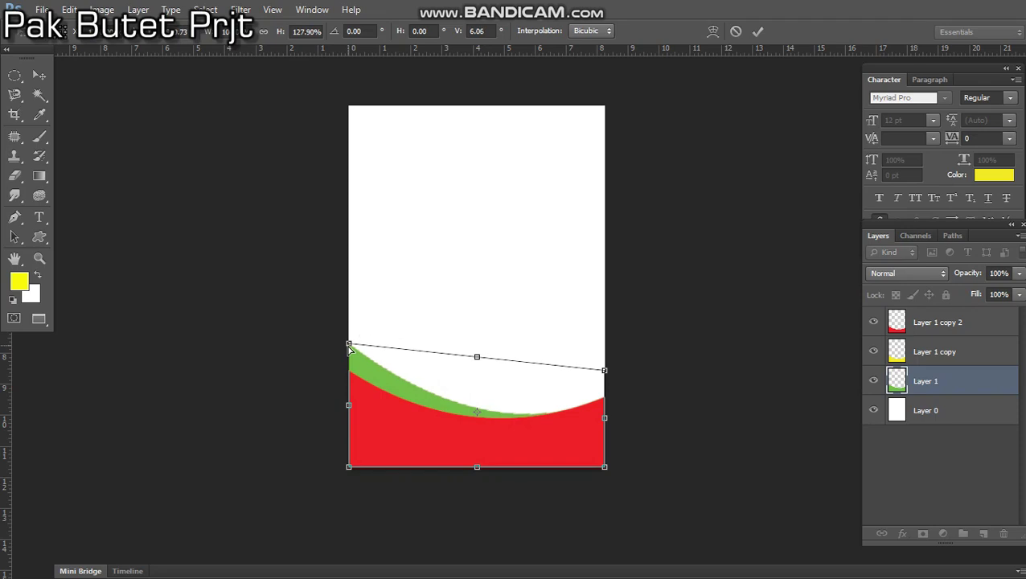
left_click_drag(606, 372, 605, 367)
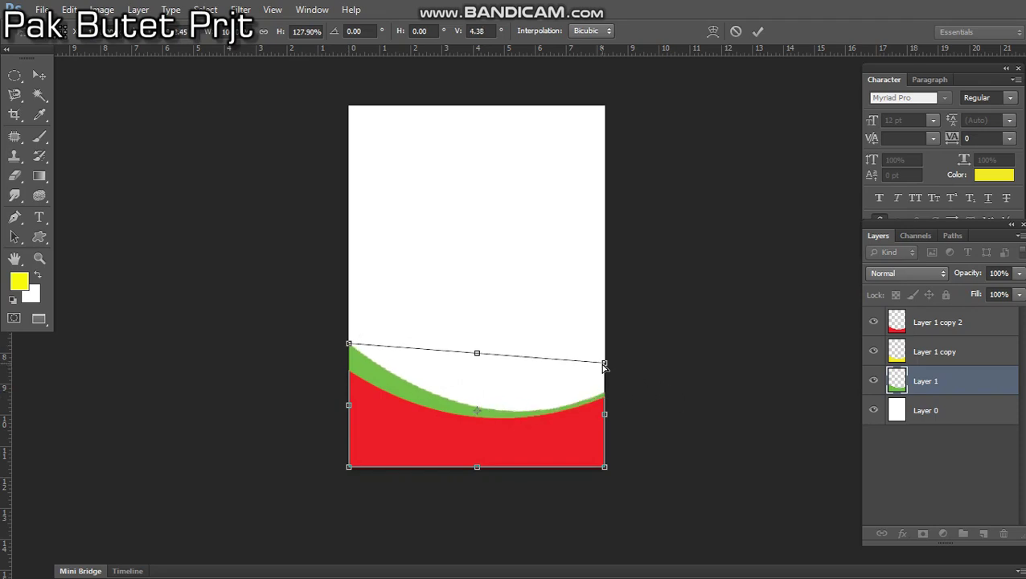
key("Return")
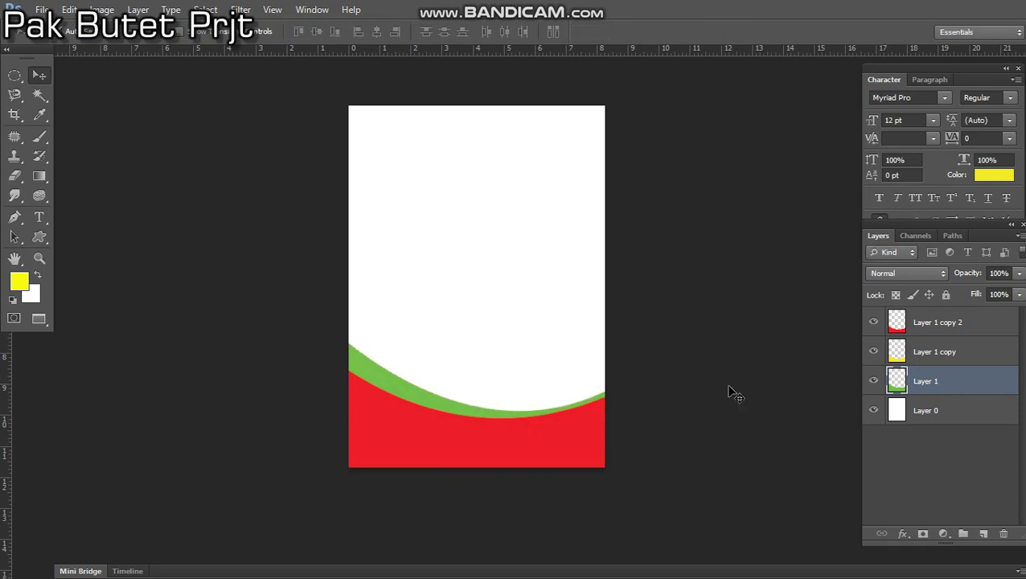
- Distort the yellow shape on Layer 1 copy, raising its upper left corner about halfway between the red and green edges
left_click(939, 353)
key("ctrl+t")
right_click(482, 381)
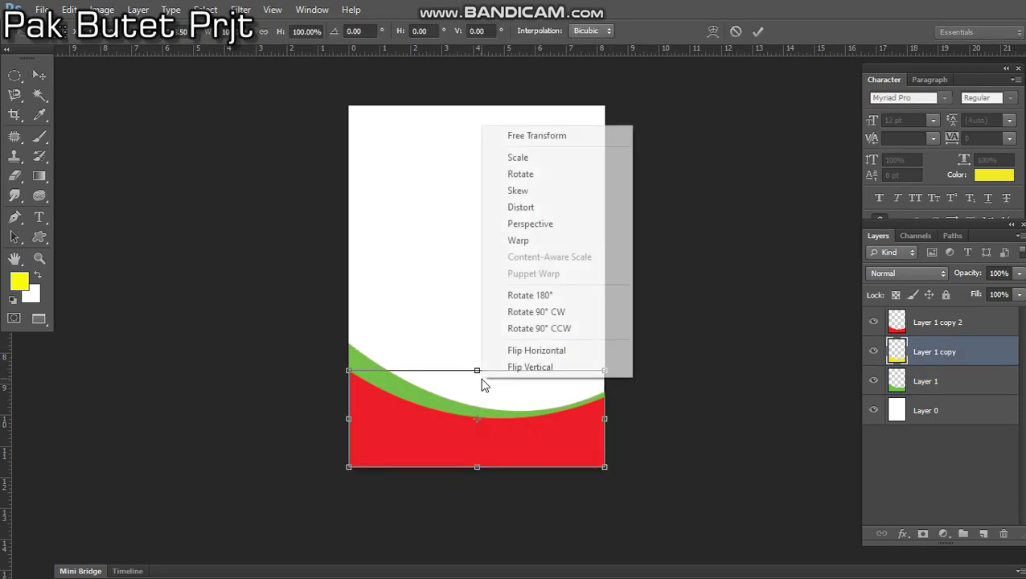
left_click(541, 208)
left_click_drag(348, 366, 348, 357)
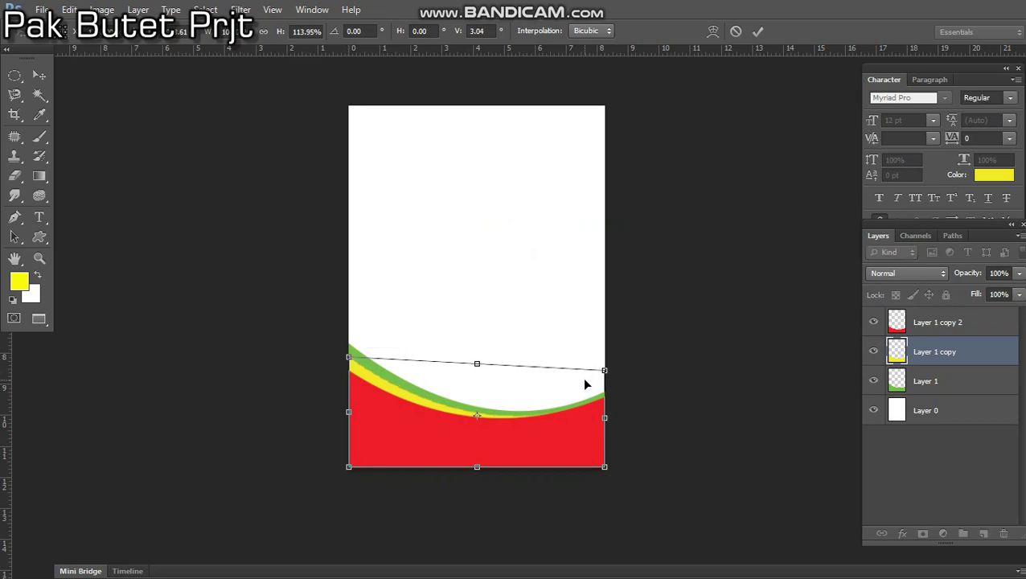
key("Return")
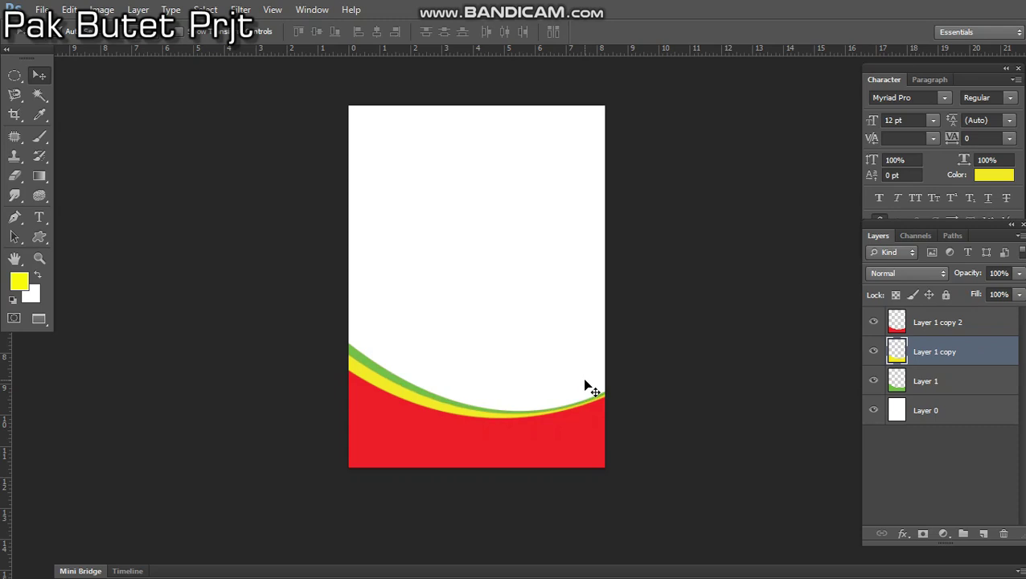
scroll(538, 446, "up", 2)
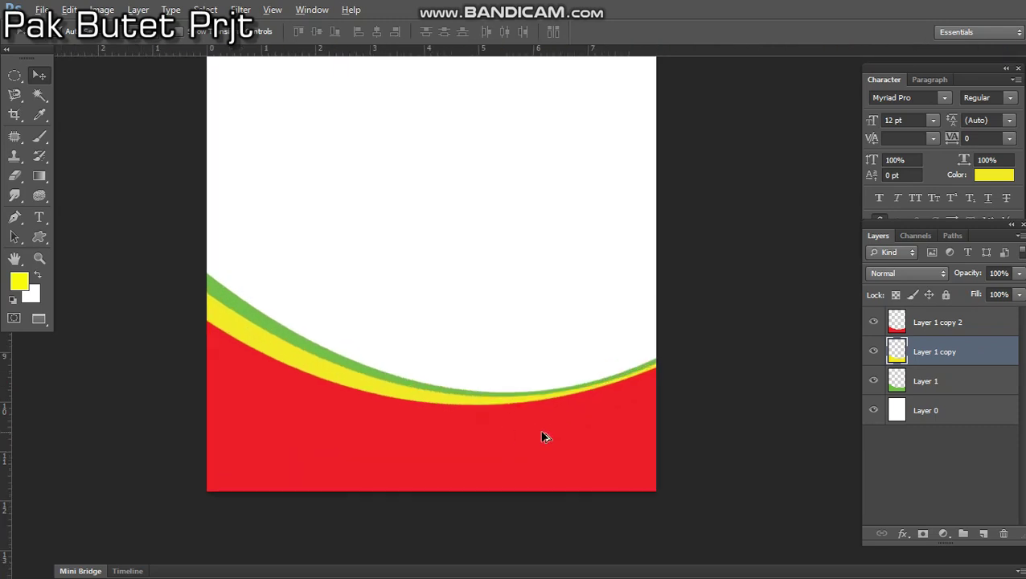
scroll(519, 391, "down", 2)
scroll(579, 451, "up", 1)
scroll(582, 380, "down", 2)
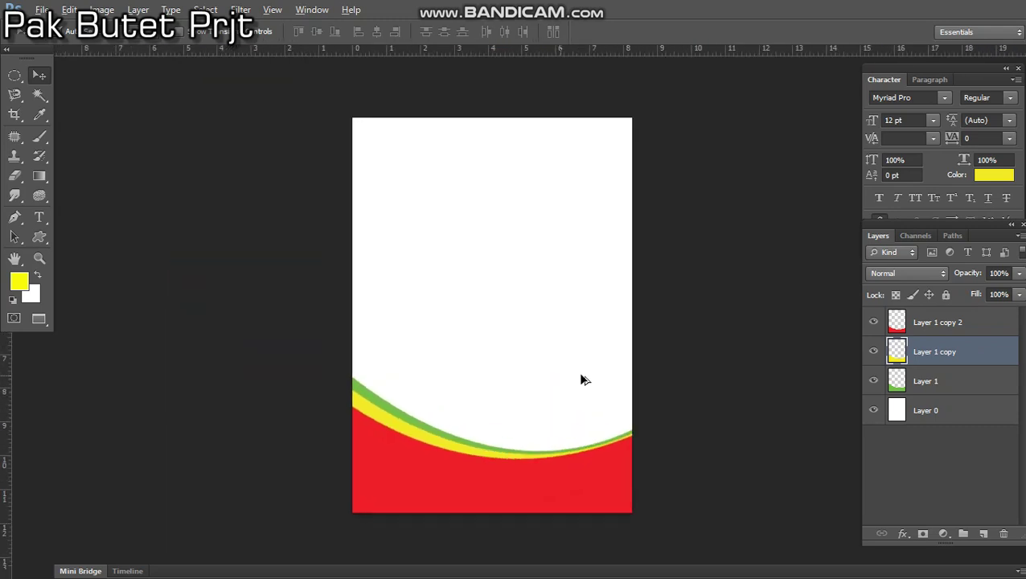
scroll(510, 316, "up", 1)
scroll(559, 413, "down", 1)
scroll(540, 344, "down", 1)
- Select Layer 0 and start a pen path outside the page's left edge, level with the upper part of the page
left_click(534, 305, "ctrl")
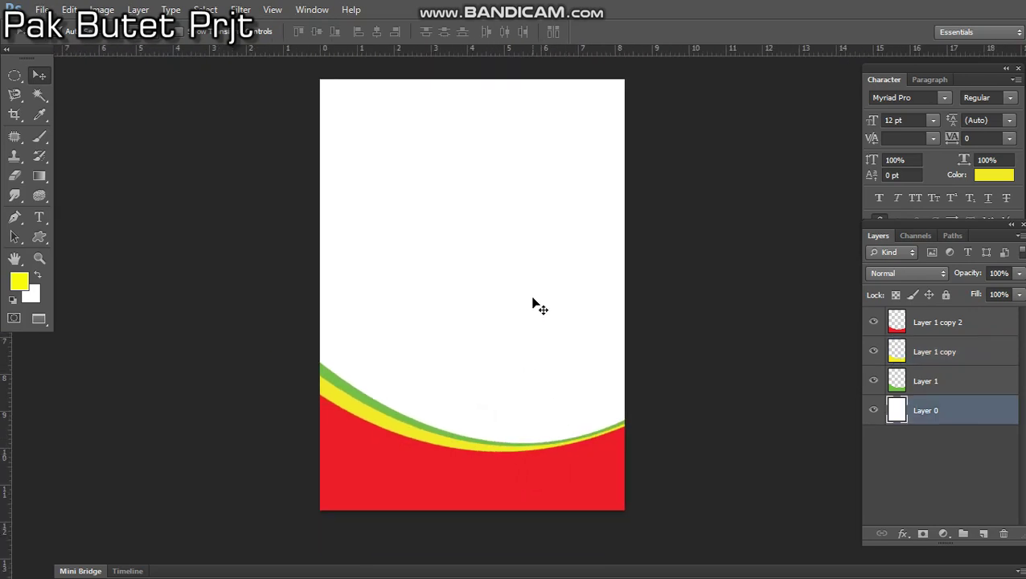
key("p")
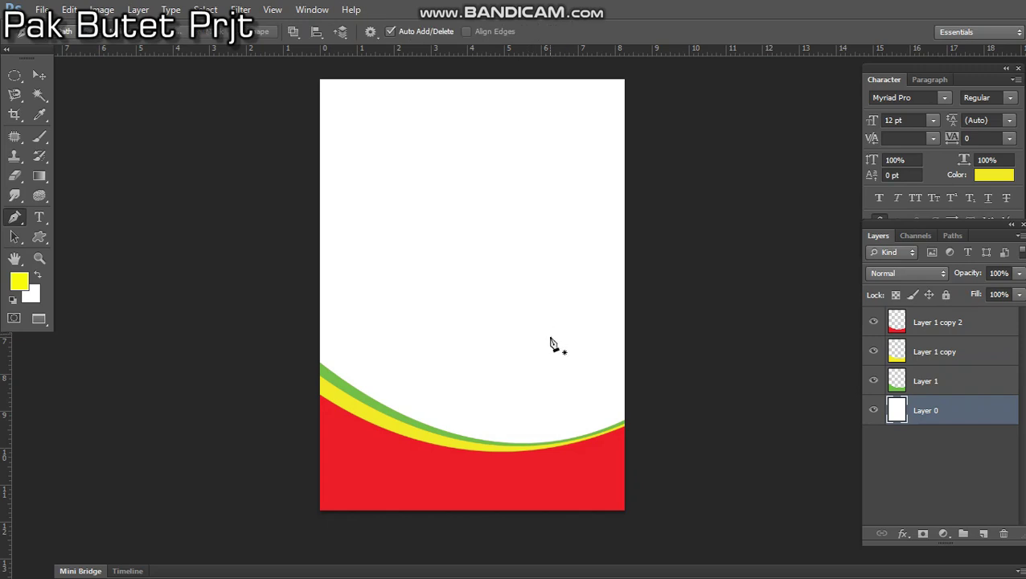
scroll(550, 338, "up", 2)
left_click(209, 281)
left_click_drag(437, 188, 555, 244)
left_click_drag(682, 209, 818, 86)
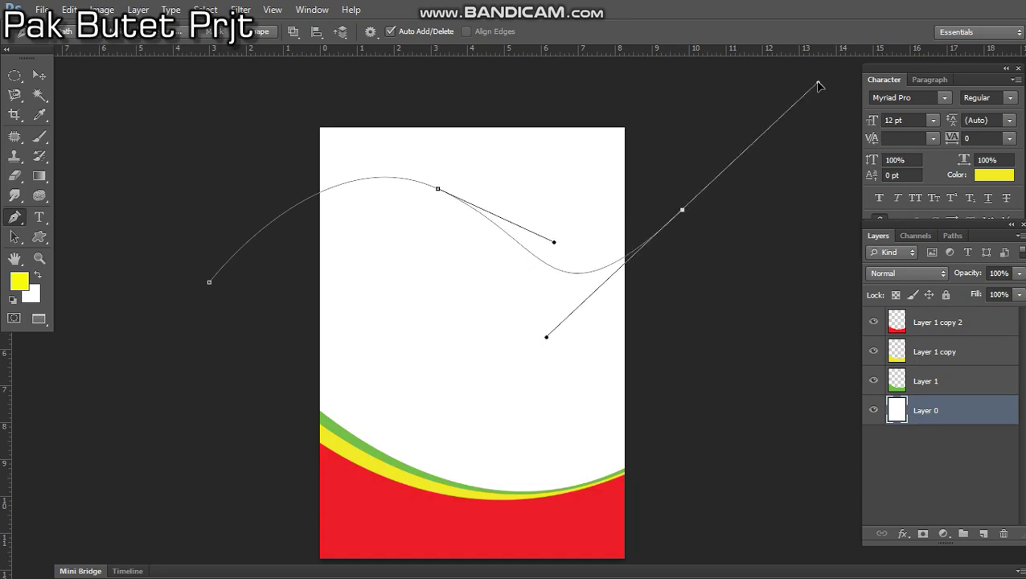
key("ctrl+alt+z")
key("ctrl+alt+z")
- Continue the path as a wave across the upper page to beyond its right edge, and close it around above the page
left_click(433, 225)
left_click_drag(433, 225, 567, 273)
left_click_drag(702, 197, 796, 127)
left_click(722, 71)
left_click(204, 96)
left_click(209, 282)
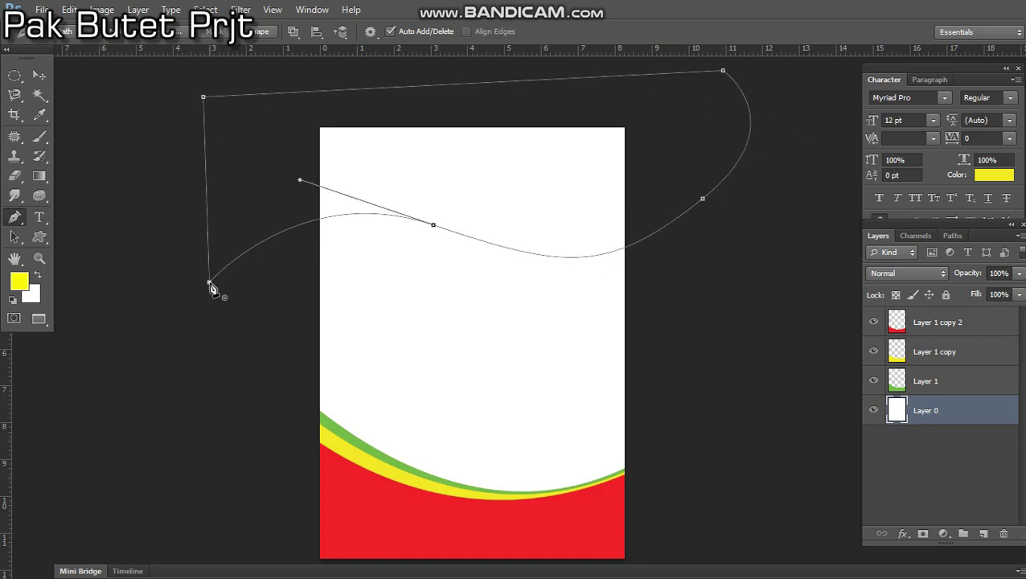
- Add a new layer above Layer 0 and convert the closed path into a new selection with a feather radius of 0 pixels
left_click(984, 535)
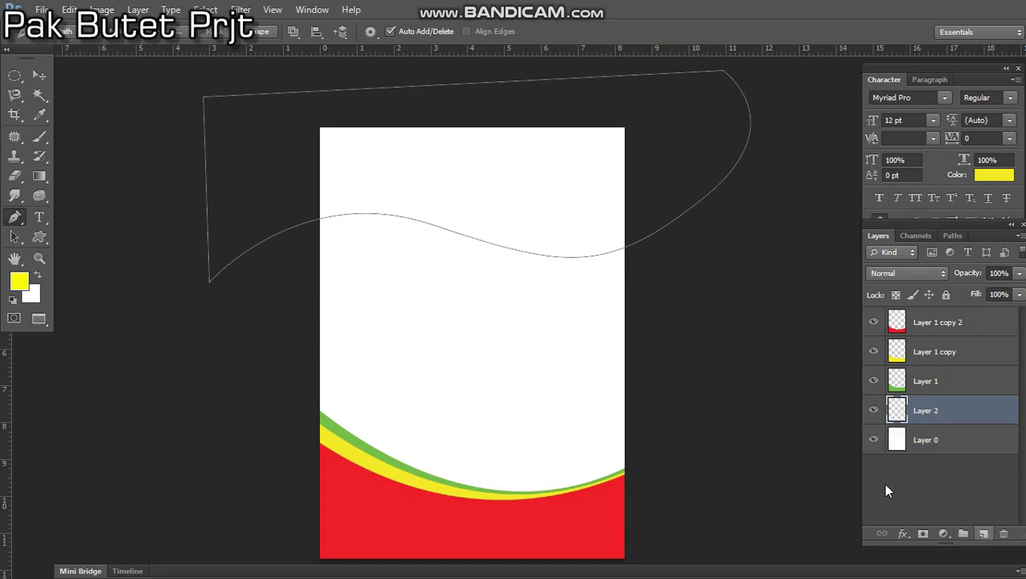
right_click(473, 159)
left_click(557, 227)
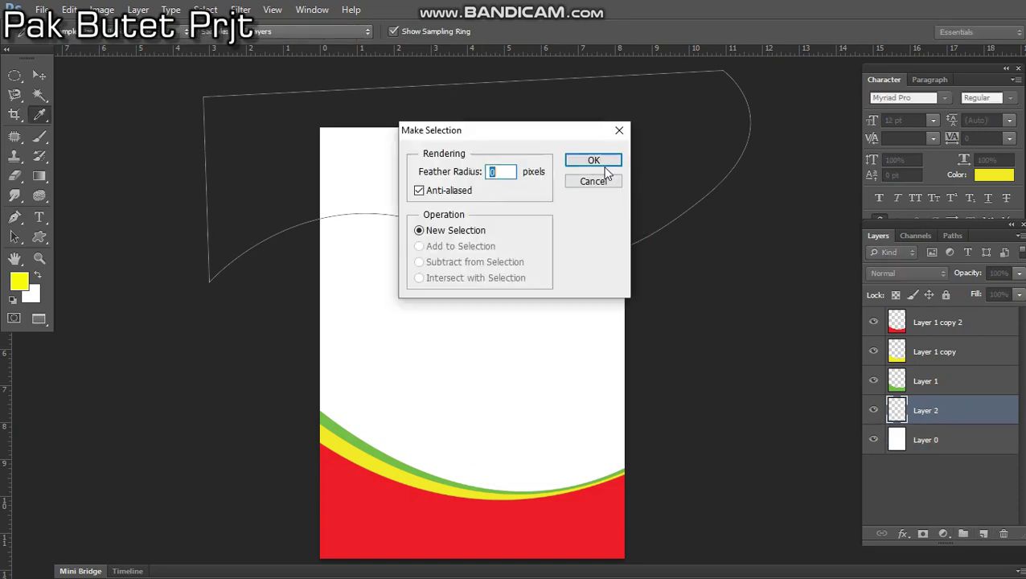
key("Return")
- Fill the wave selection on the new layer with the yellow foreground color and deselect
key("alt+BackSpace")
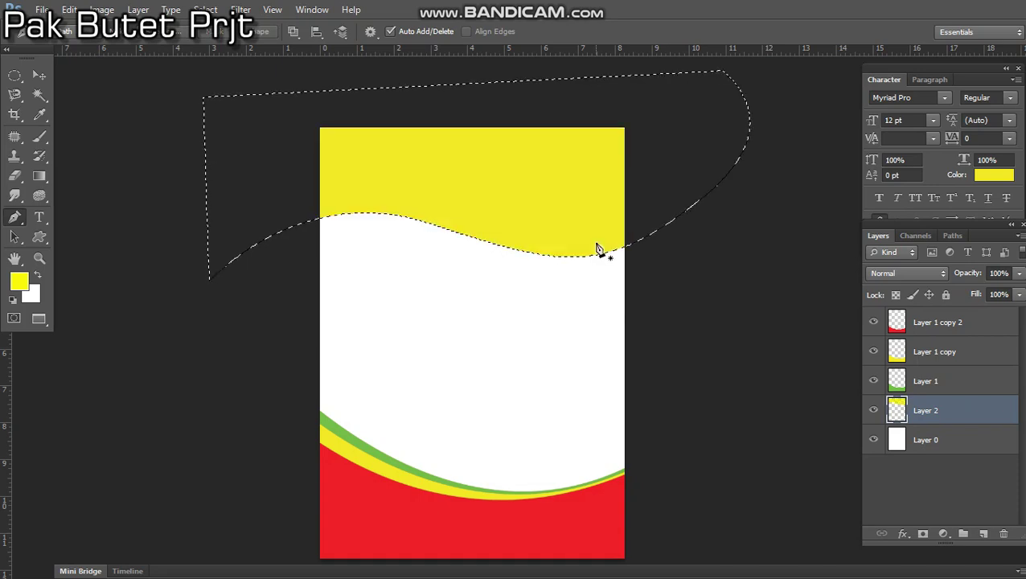
key("ctrl+d")
key("v")
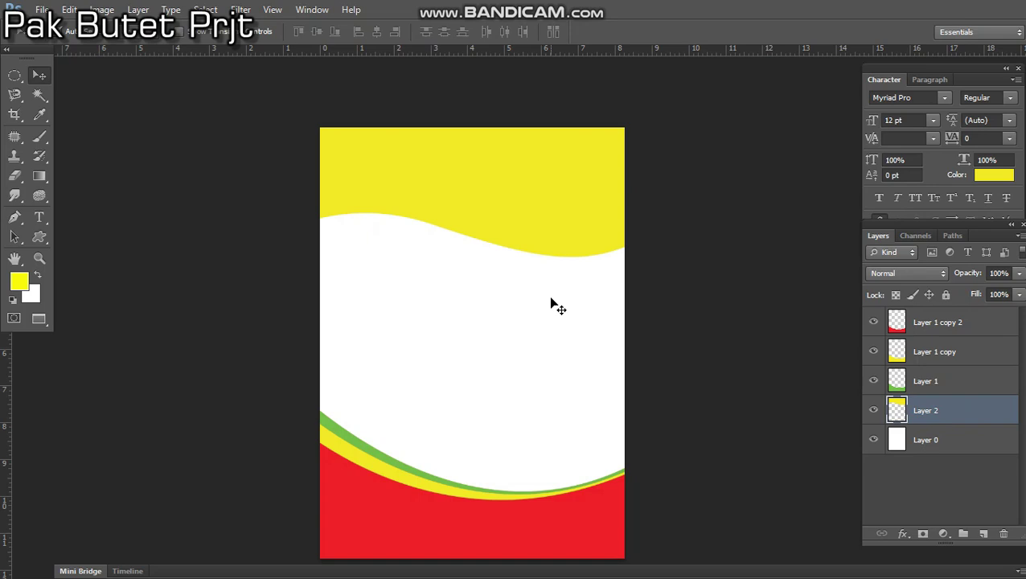
- Leave the full-screen view, restore the document window beside the lesson poster, and fit the page in it
key("f")
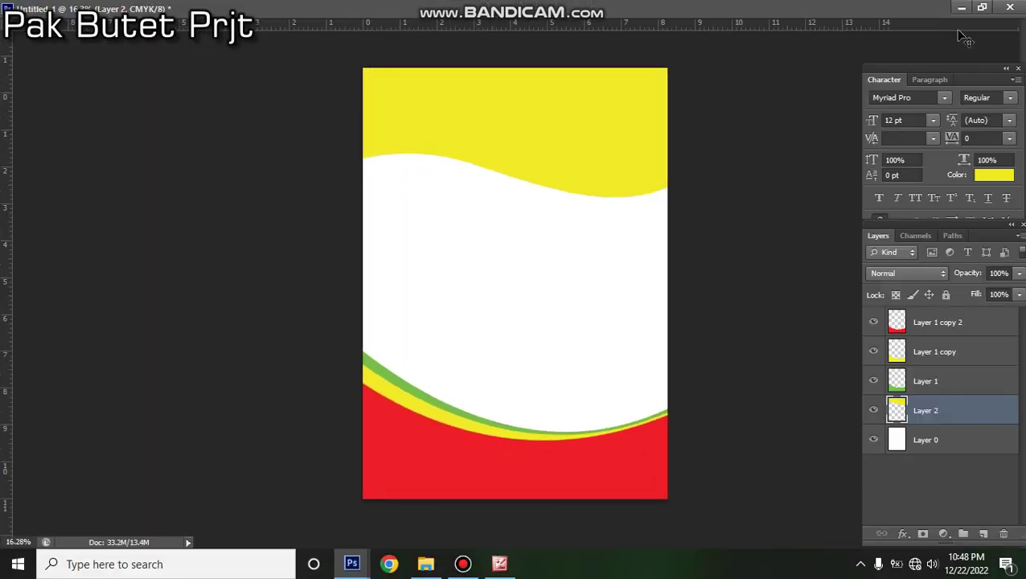
left_click(982, 7)
key("ctrl+0")
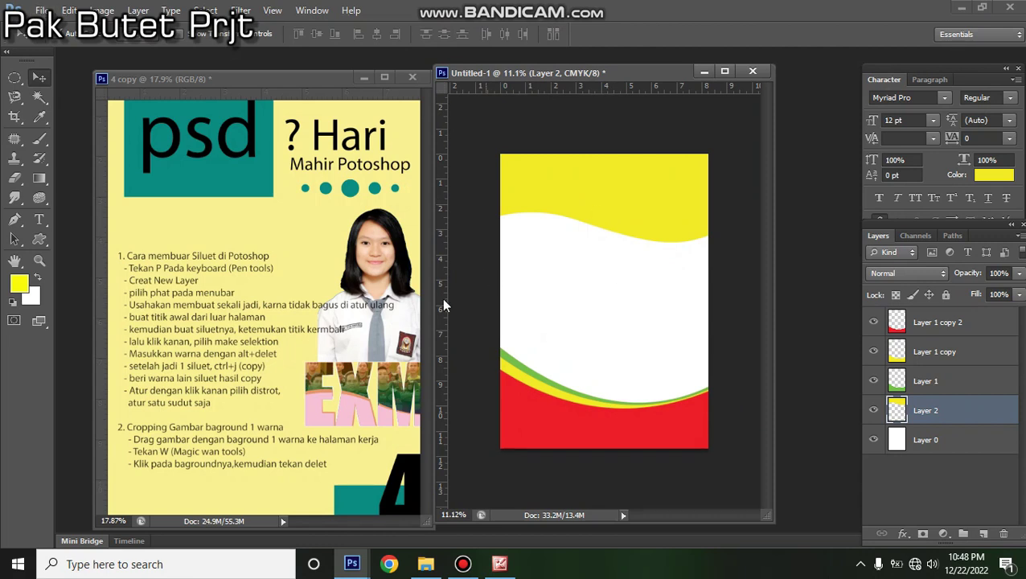
- Zoom the lesson poster to fit its window and delete the yellow wave layer from the untitled document
left_click(242, 399)
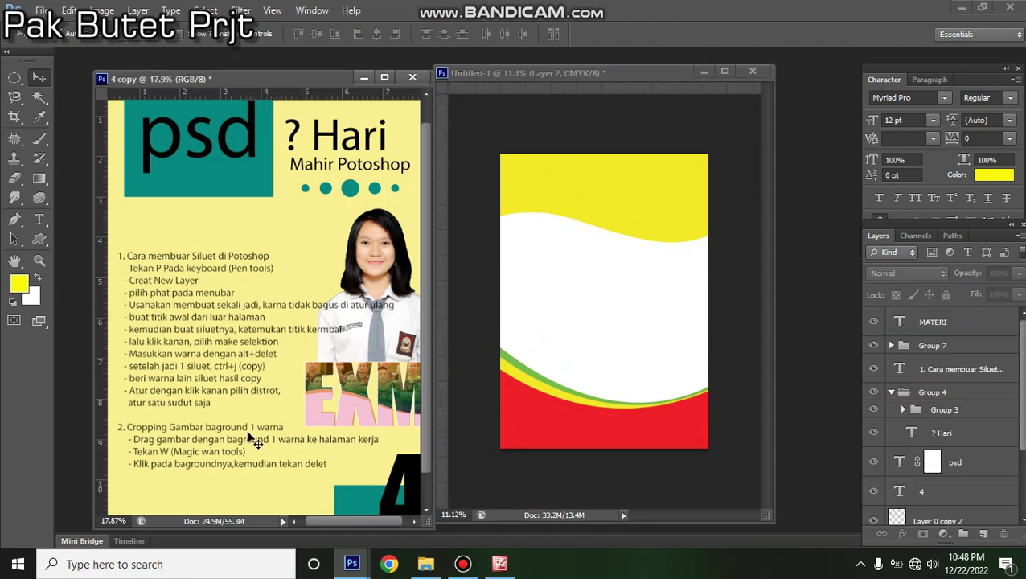
scroll(230, 454, "up", 2)
scroll(235, 466, "down", 3)
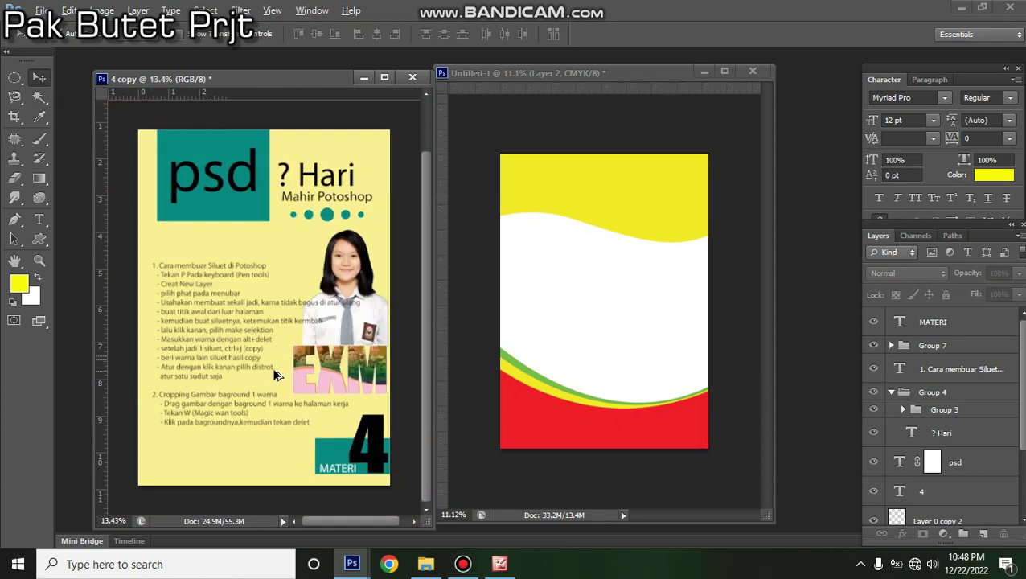
left_click(638, 188)
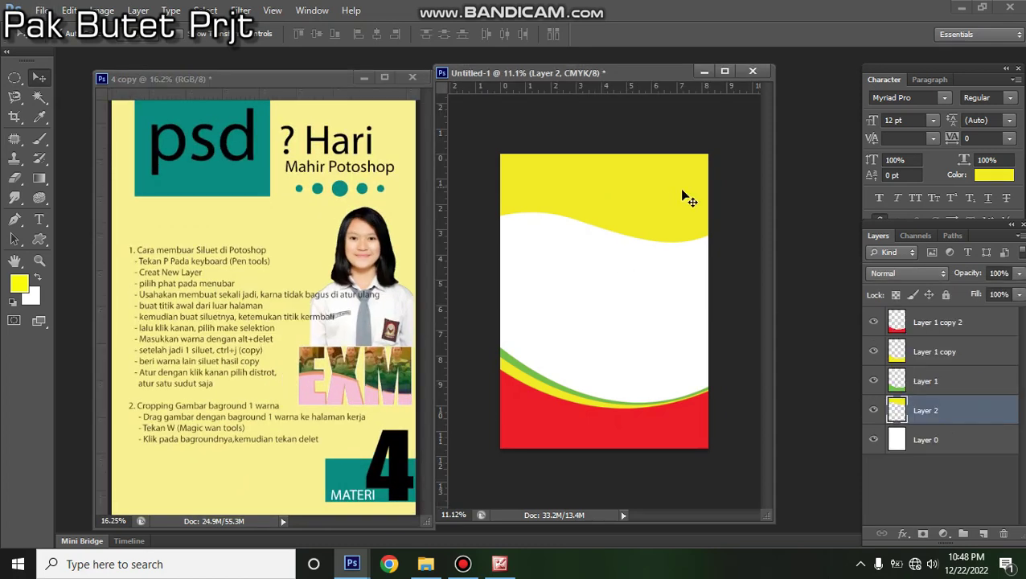
key("Delete")
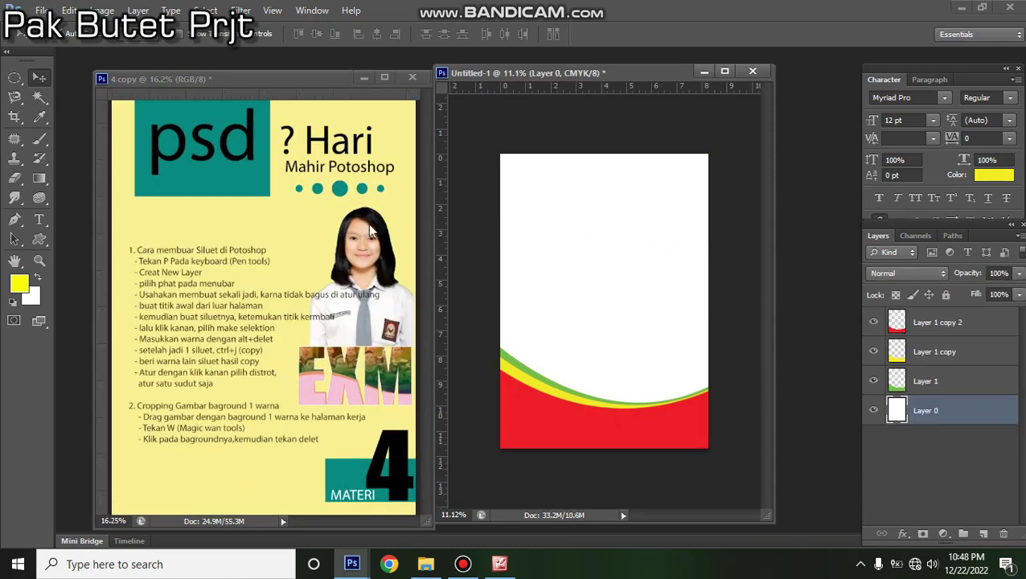
left_click(364, 255)
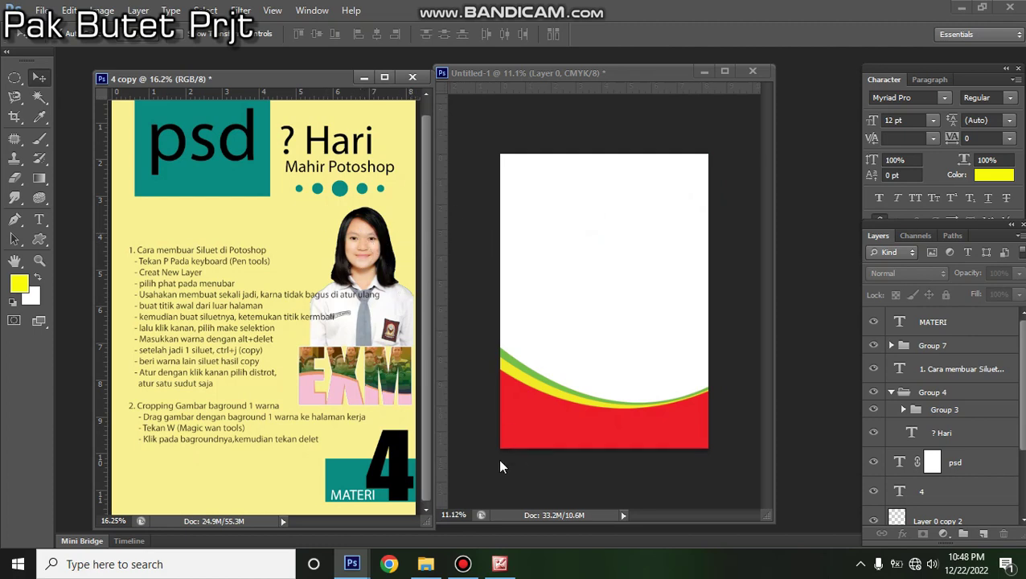
left_click(463, 564)
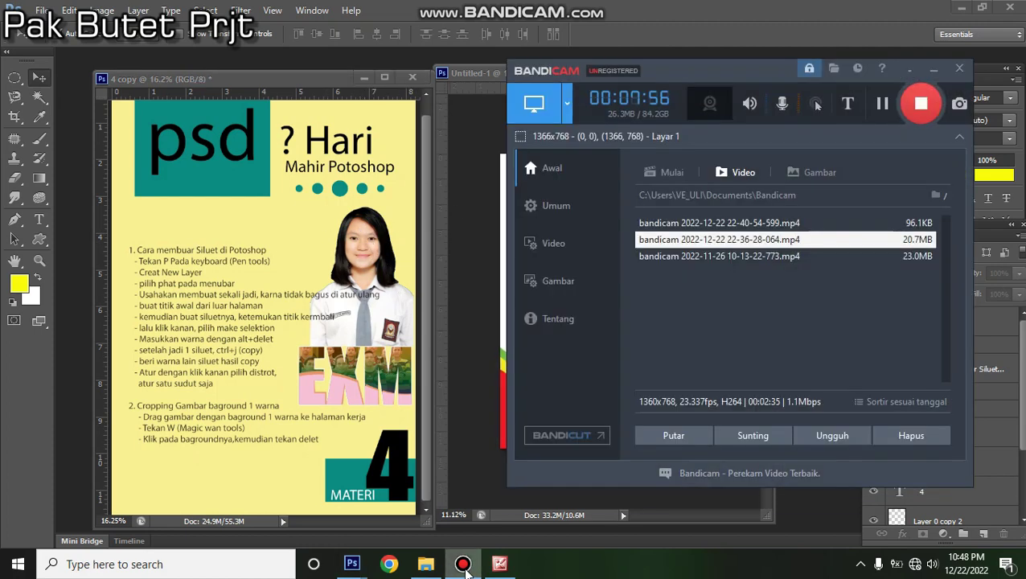
left_click(932, 75)
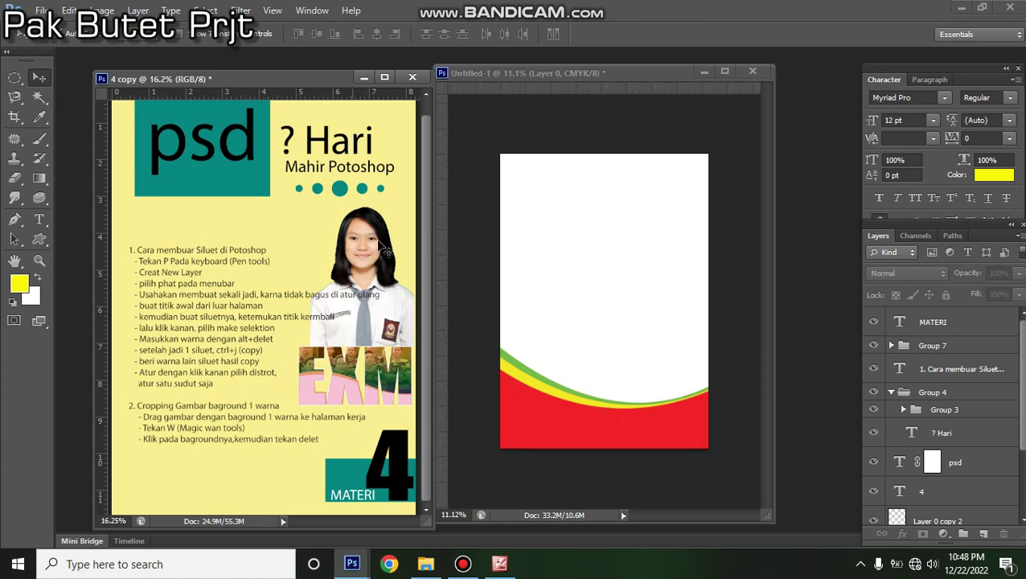
- Close the banner image preview and open pakek.jpg from the Latihan 4 folder in Photoshop as its own floating window
left_click(499, 563)
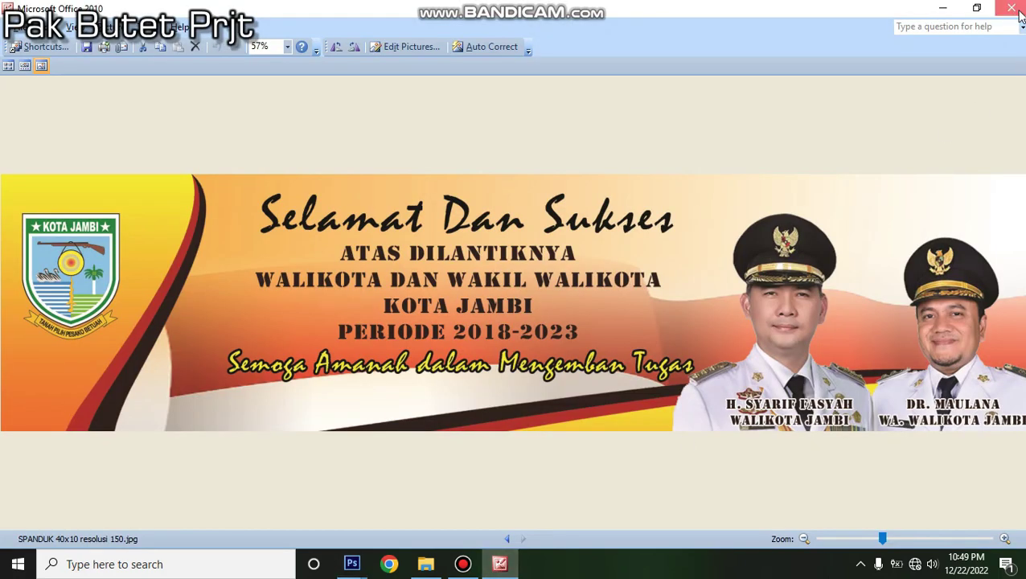
left_click(1014, 9)
left_click(426, 564)
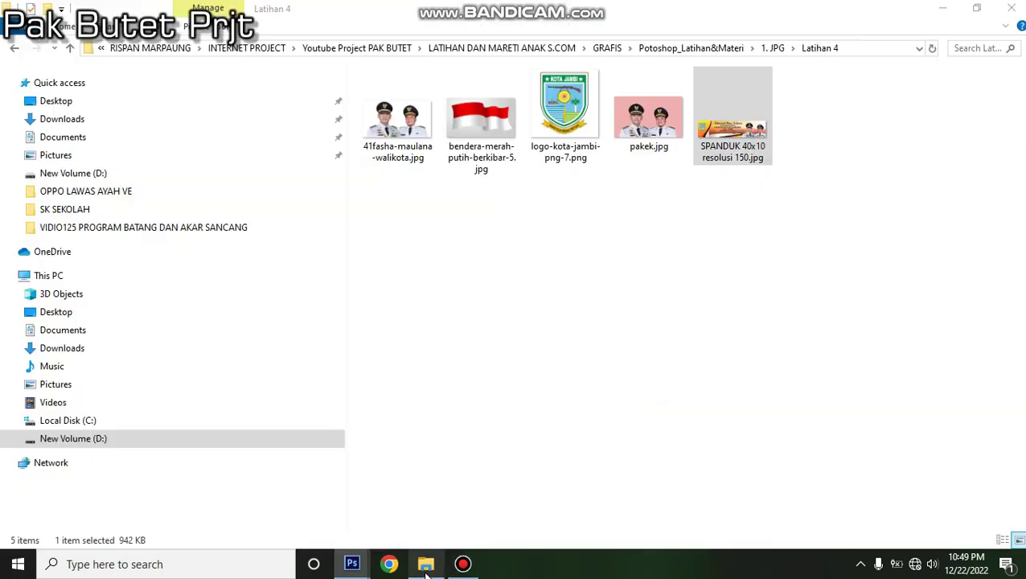
left_click(661, 106)
left_click_drag(642, 140, 820, 363)
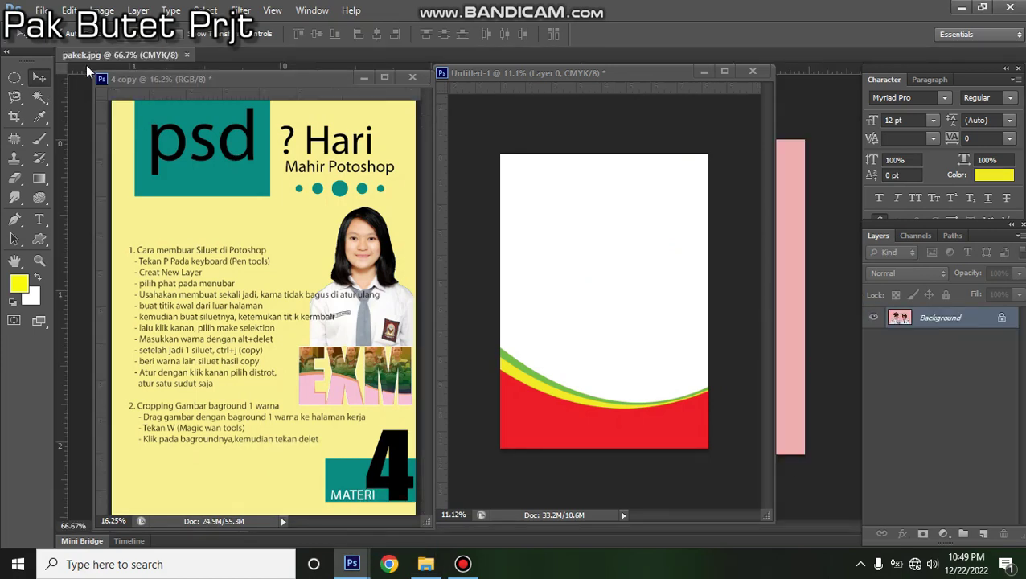
left_click_drag(105, 53, 181, 161)
left_click_drag(447, 164, 516, 138)
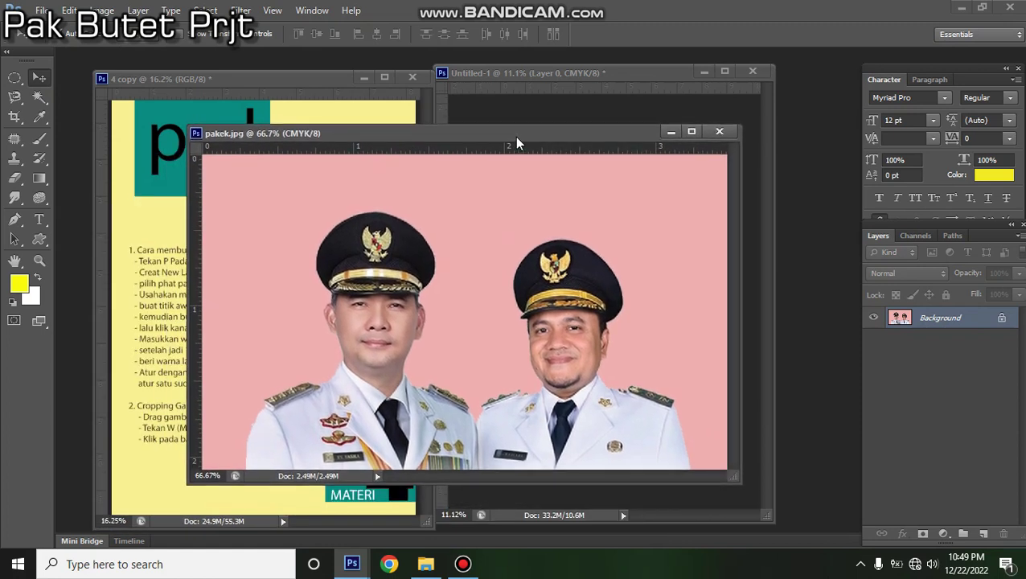
- Duplicate the pakek.jpg image, float the copy in a separate window, and close the original
right_click(514, 136)
left_click(530, 146)
left_click(639, 187)
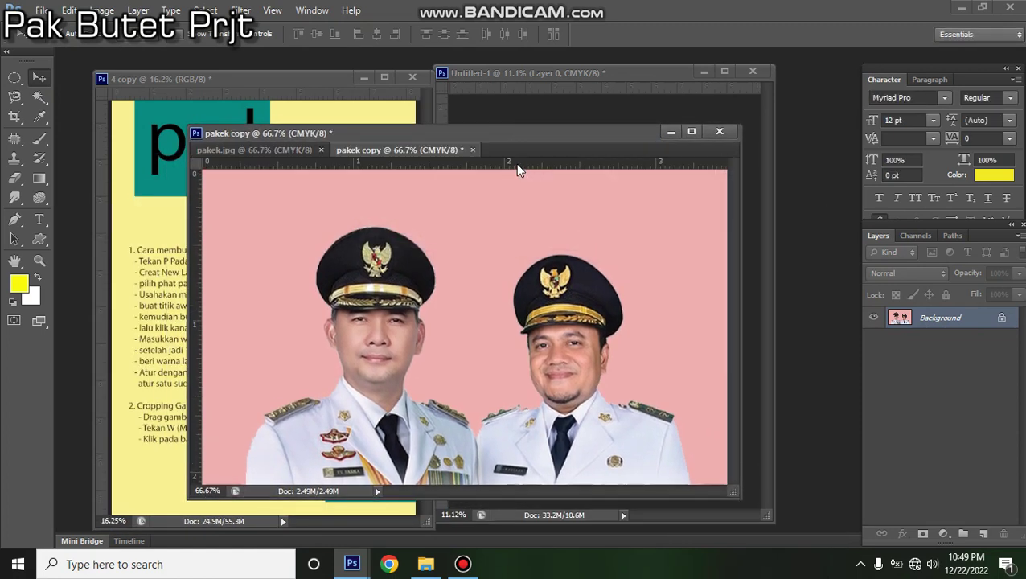
left_click_drag(422, 154, 482, 175)
left_click(721, 169)
left_click(721, 169)
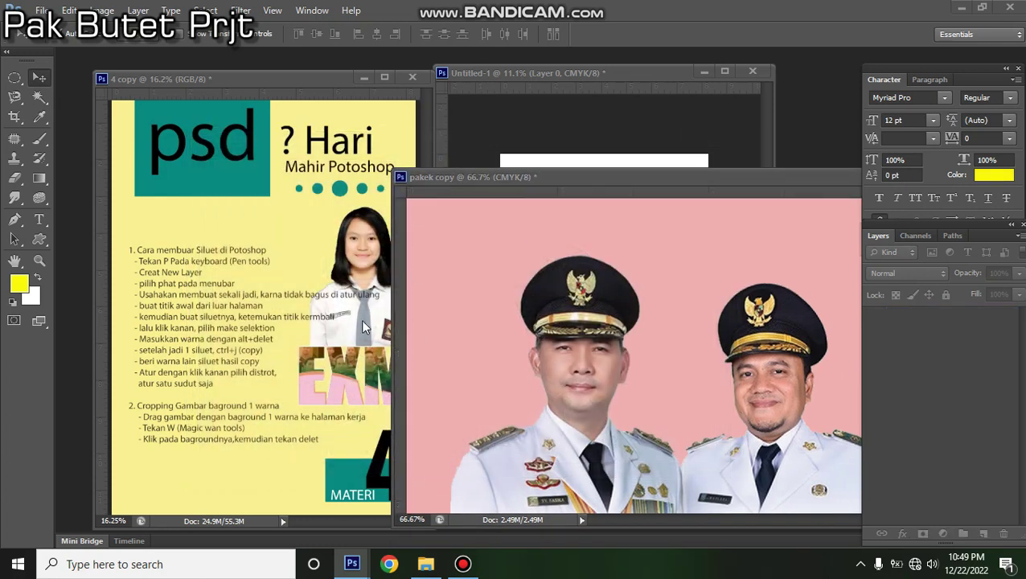
- Place the copy's window over the middle of the workspace and convert its Background into the regular layer Layer 0
left_click_drag(671, 186, 453, 147)
left_click_drag(492, 336, 520, 320)
double_click(986, 324)
key("Return")
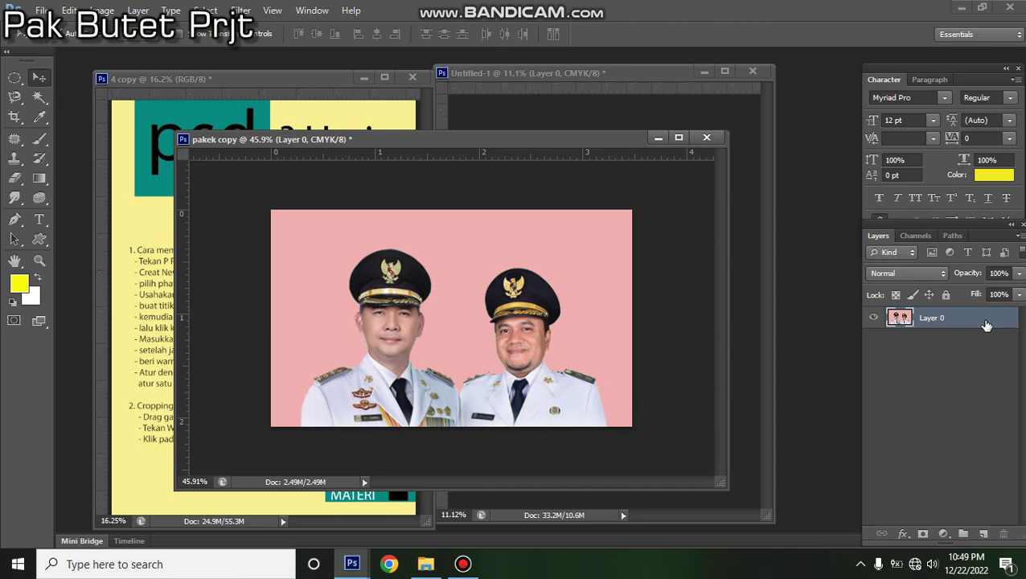
key("ctrl+l")
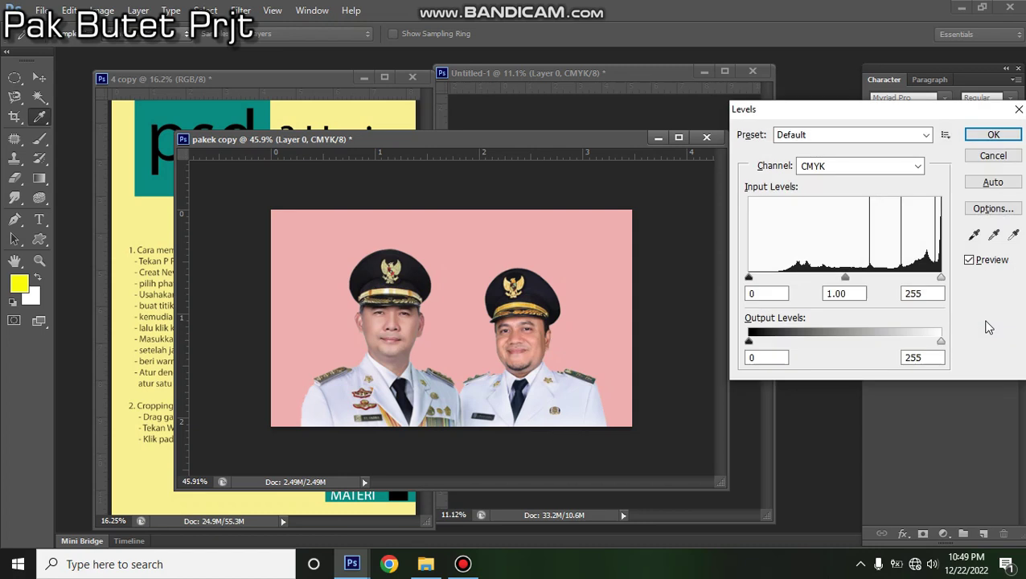
left_click(992, 156)
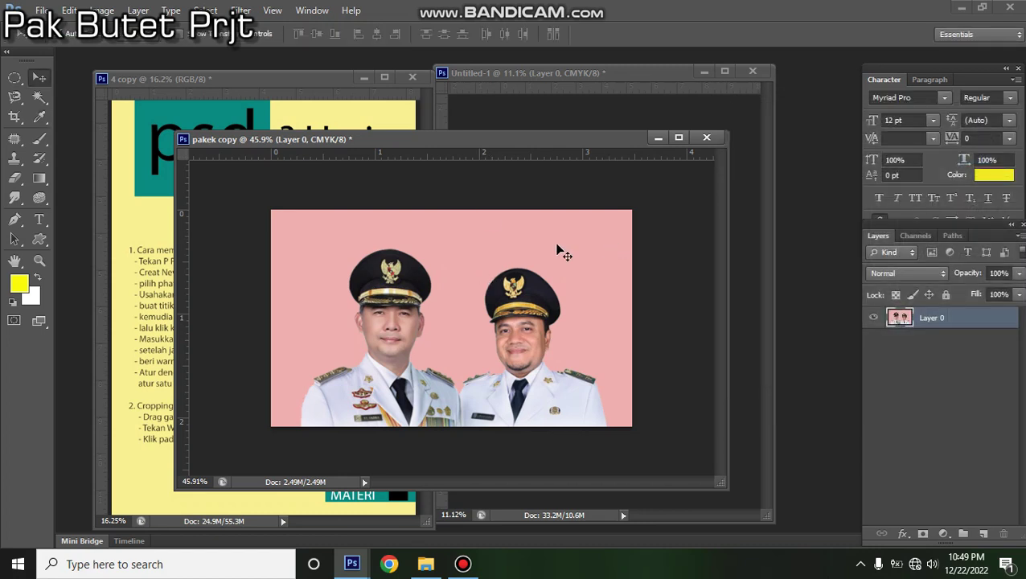
- Select the pink background around the two officials using the Magic Wand at tolerance 32 with Contiguous enabled
key("w")
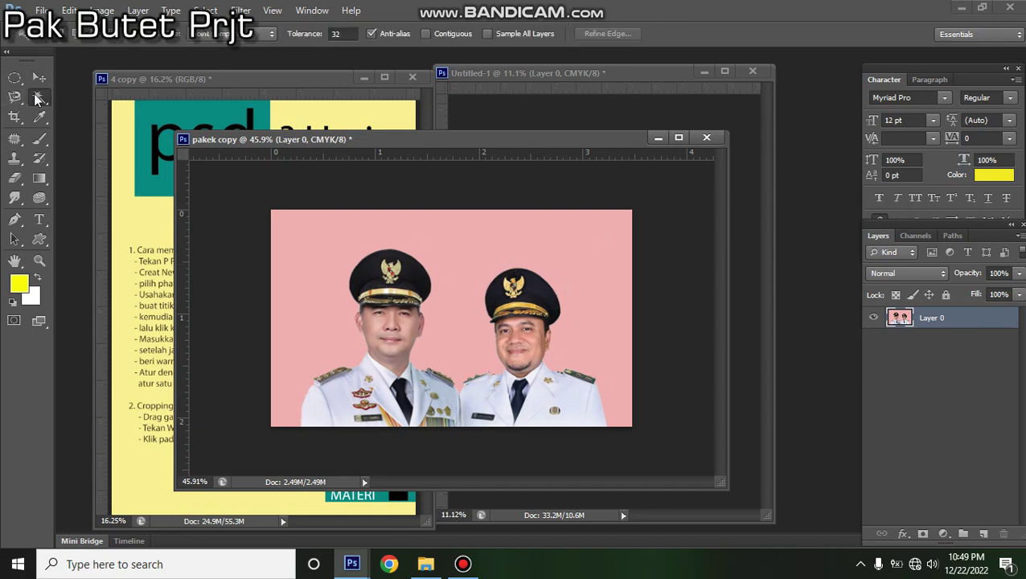
left_click(44, 98)
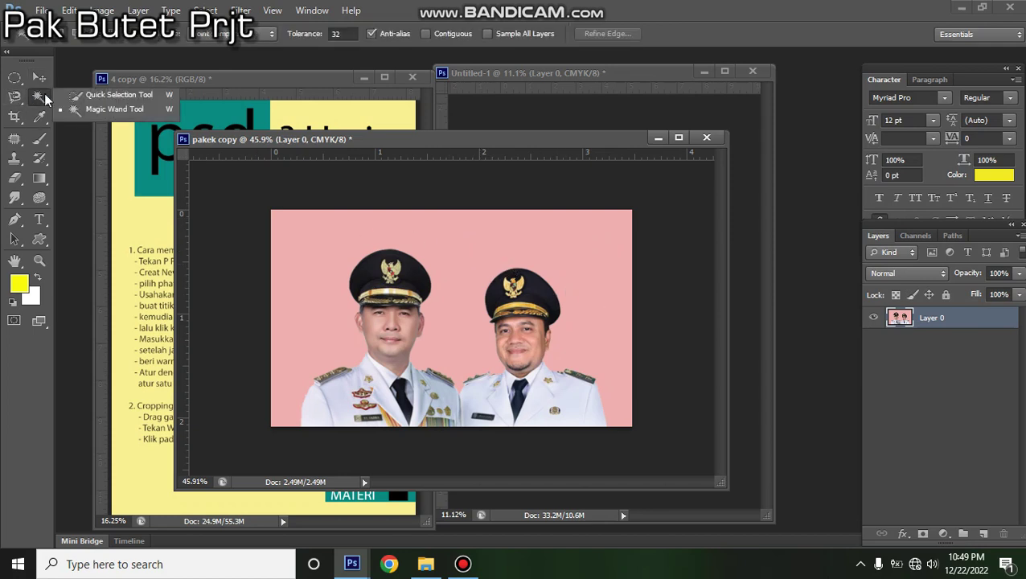
left_click(126, 110)
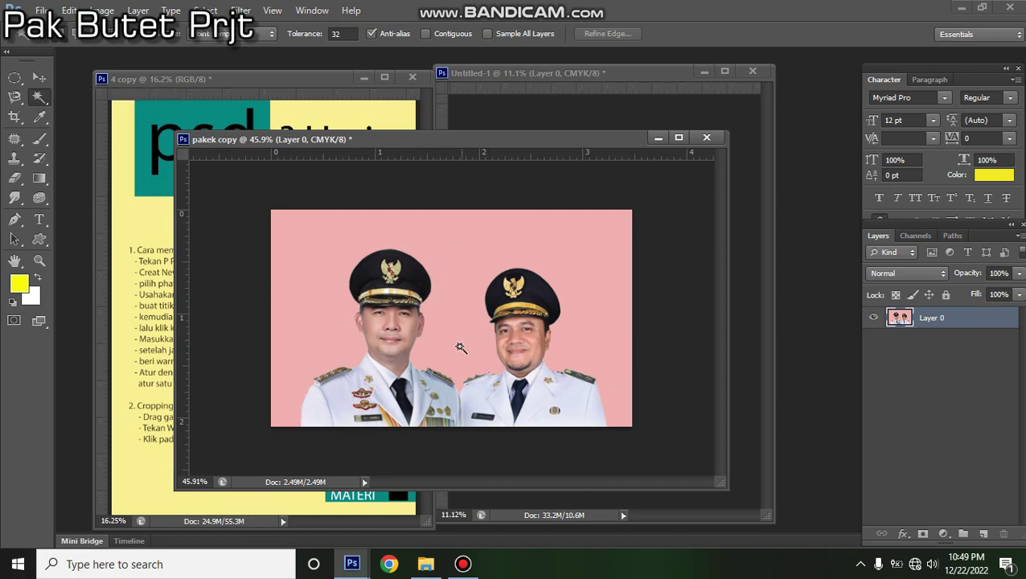
scroll(459, 347, "up", 3)
scroll(467, 355, "down", 2)
left_click(456, 265)
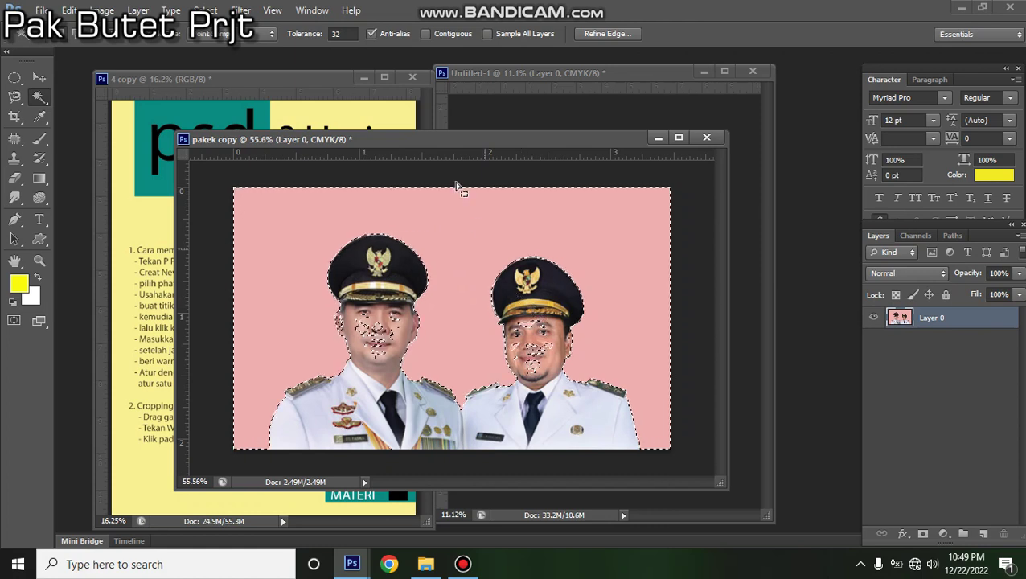
left_click(425, 34)
left_click(481, 251)
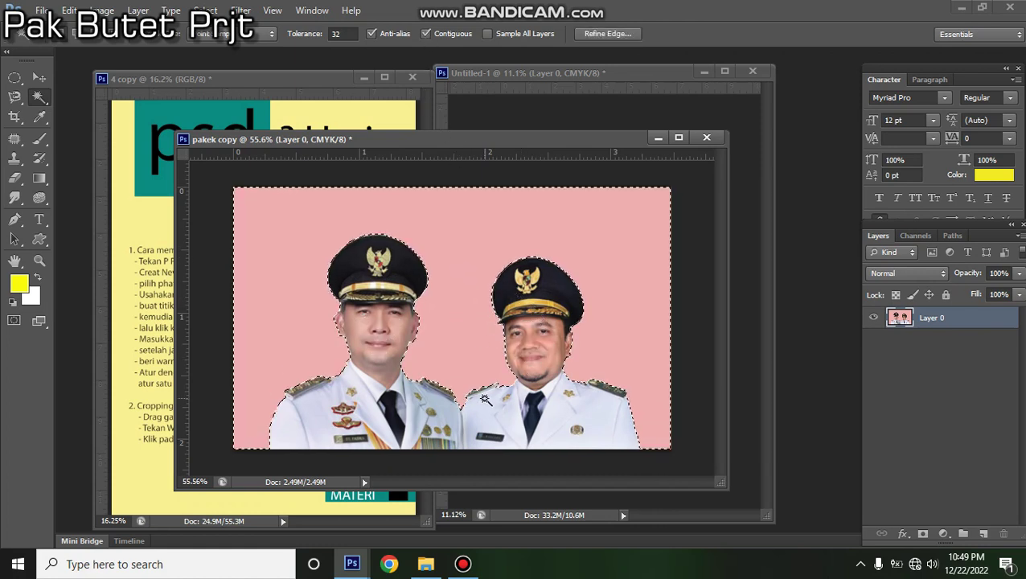
- Examine the selection outline around the officials' faces, shoulders and caps at close range
scroll(484, 400, "up", 5)
scroll(491, 378, "down", 3)
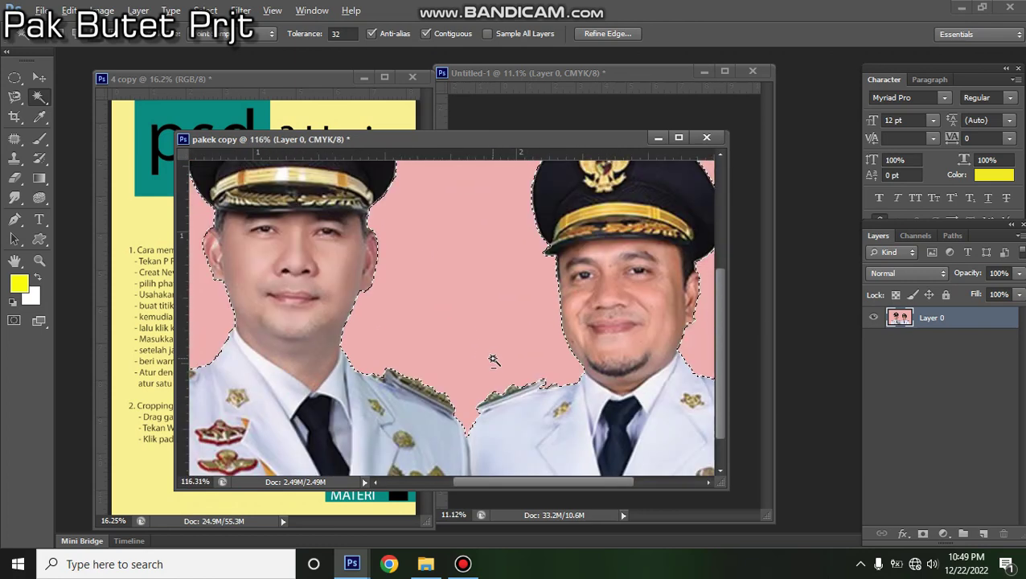
scroll(494, 360, "down", 3)
scroll(252, 354, "up", 2)
scroll(486, 303, "down", 2)
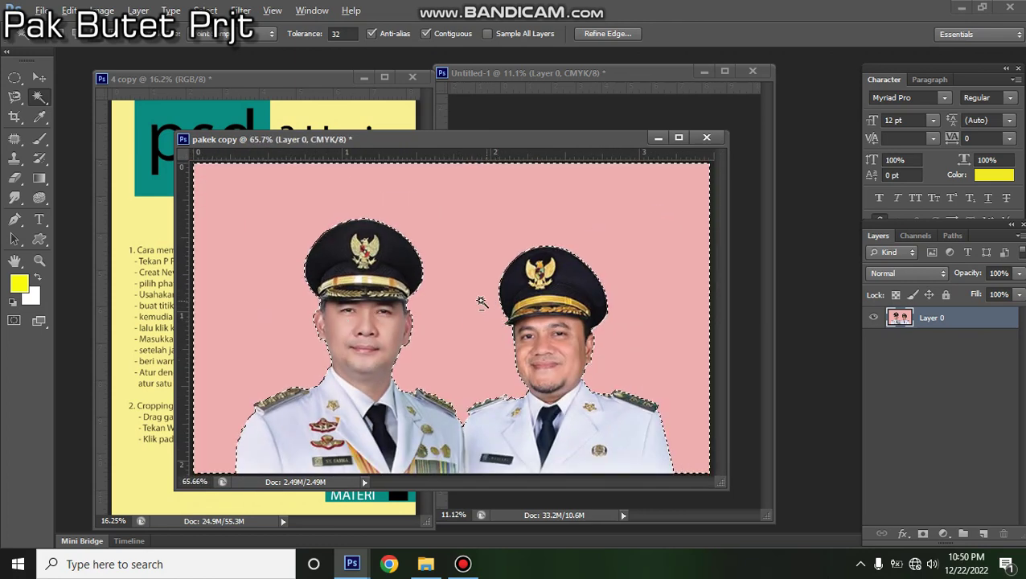
scroll(486, 302, "down", 1)
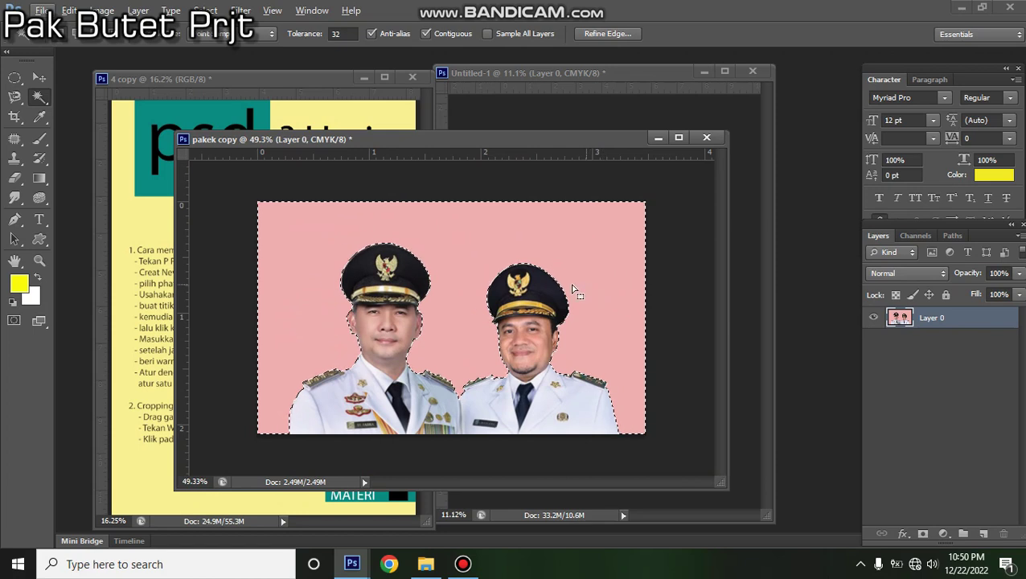
scroll(586, 289, "up", 10)
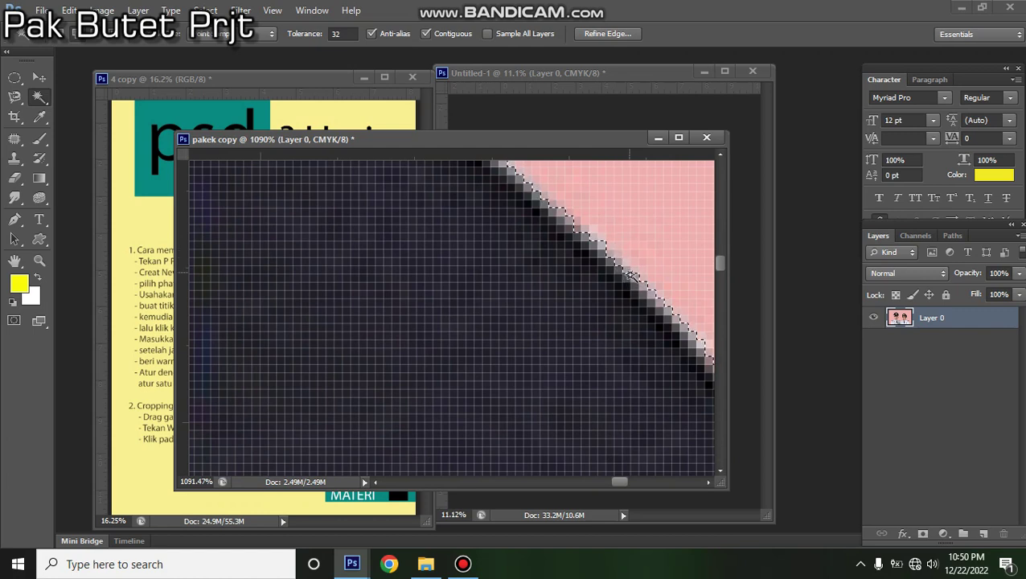
scroll(563, 288, "down", 10)
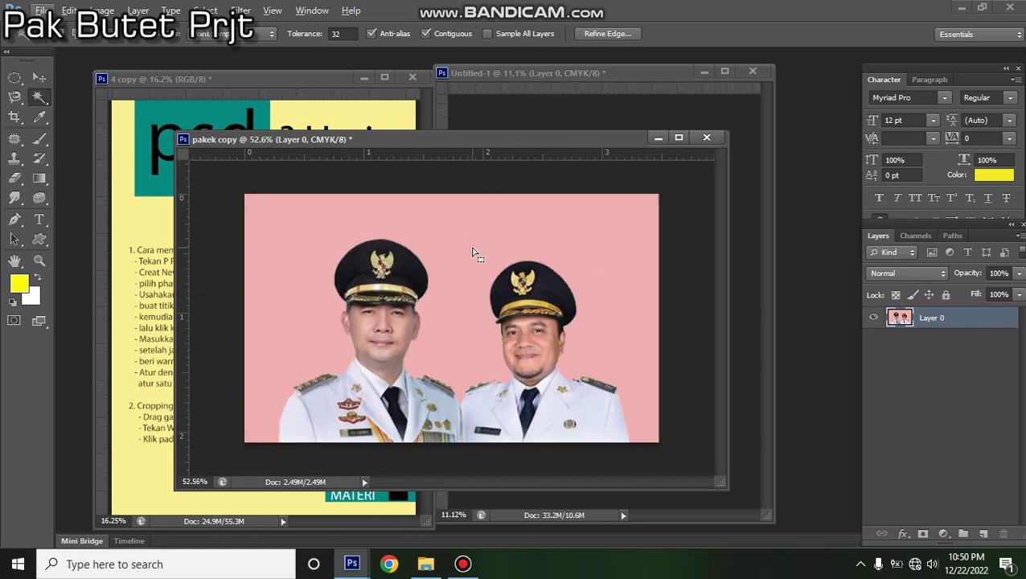
- Reselect the pink background with the Magic Wand, delete it from Layer 0, and deselect
key("ctrl+d")
left_click(473, 251)
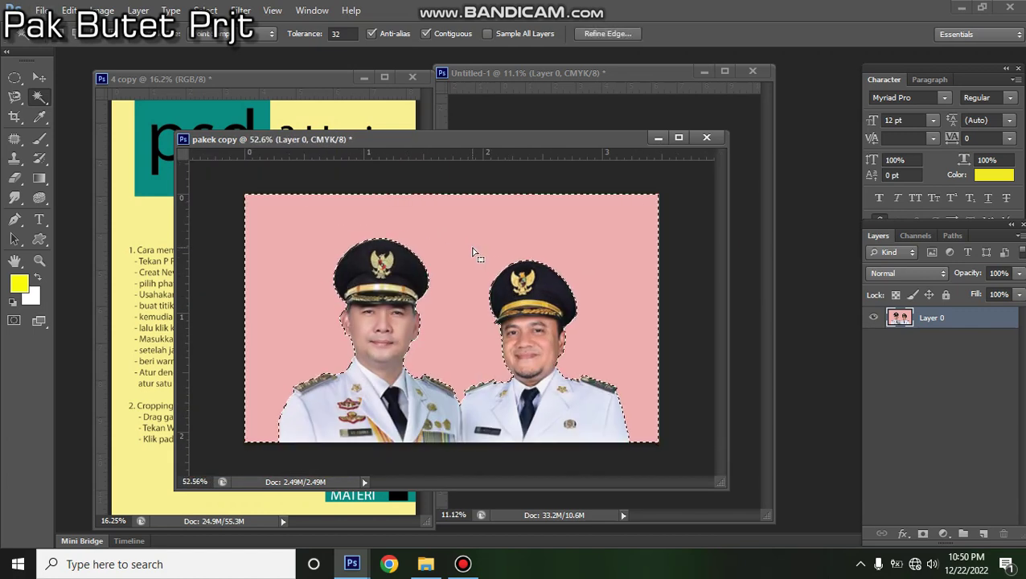
key("Delete")
key("ctrl+d")
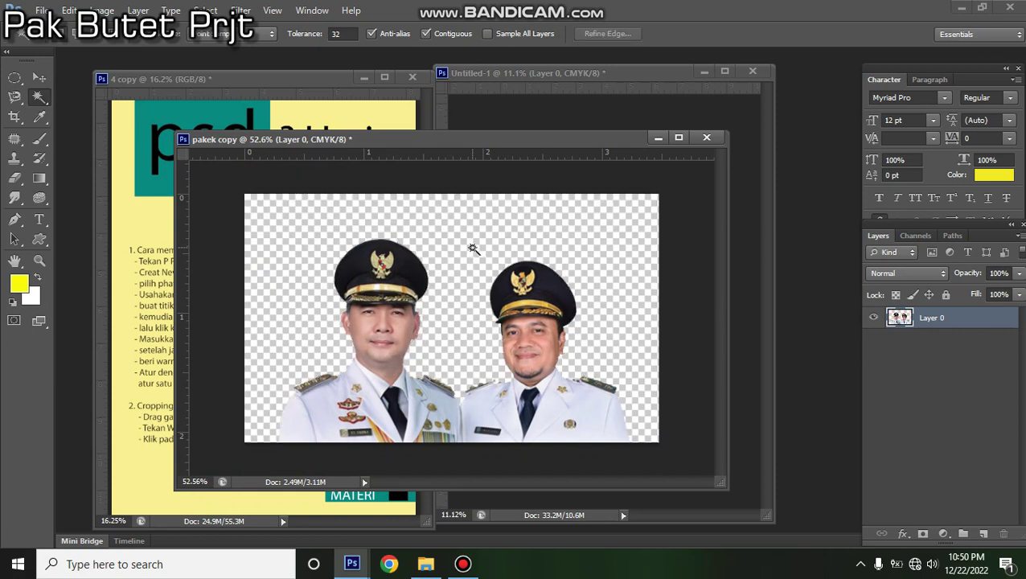
- Move the cut-out officials from the copy into the untitled document above the red wave
key("v")
left_click_drag(489, 138, 409, 324)
left_click_drag(482, 418, 664, 390)
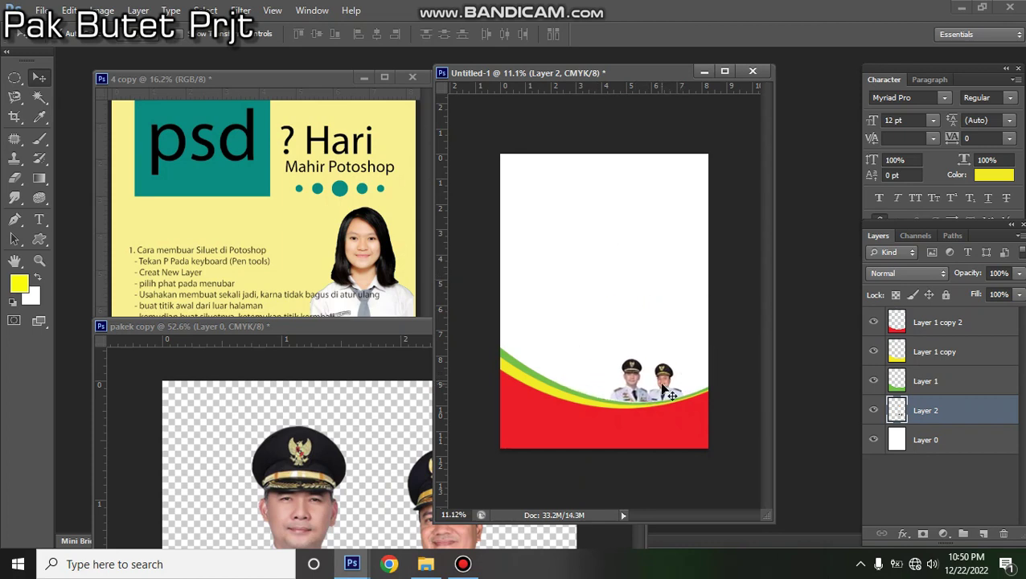
- Scale the cut-out officials to about 232% and position them so the colored waves cover their lower edge
key("ctrl+t")
left_click_drag(612, 360, 513, 303)
left_click_drag(592, 320, 631, 324)
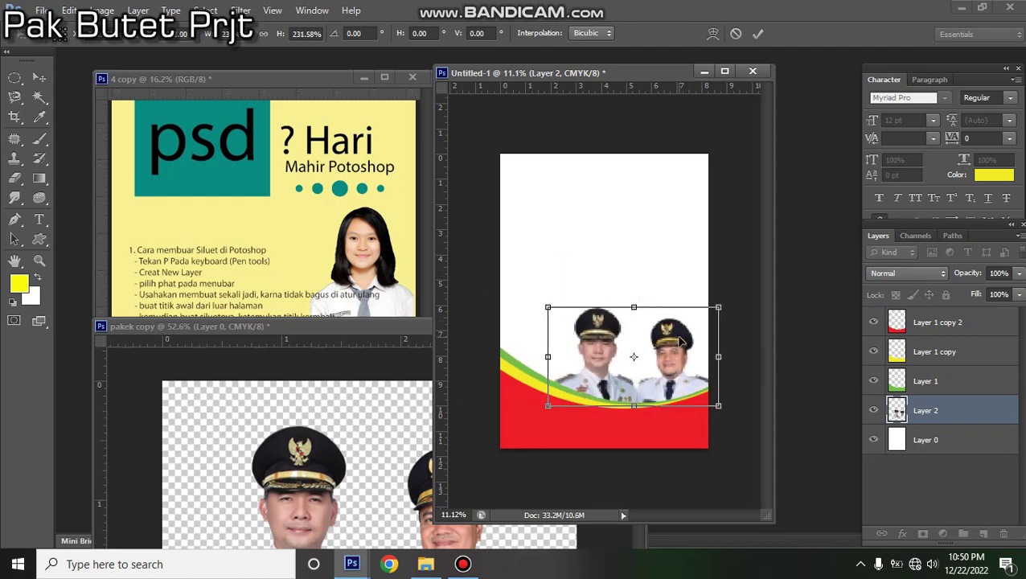
key("Return")
- Close the pakek copy document without saving and shift the cut-out officials slightly up and left on the page
left_click(407, 440)
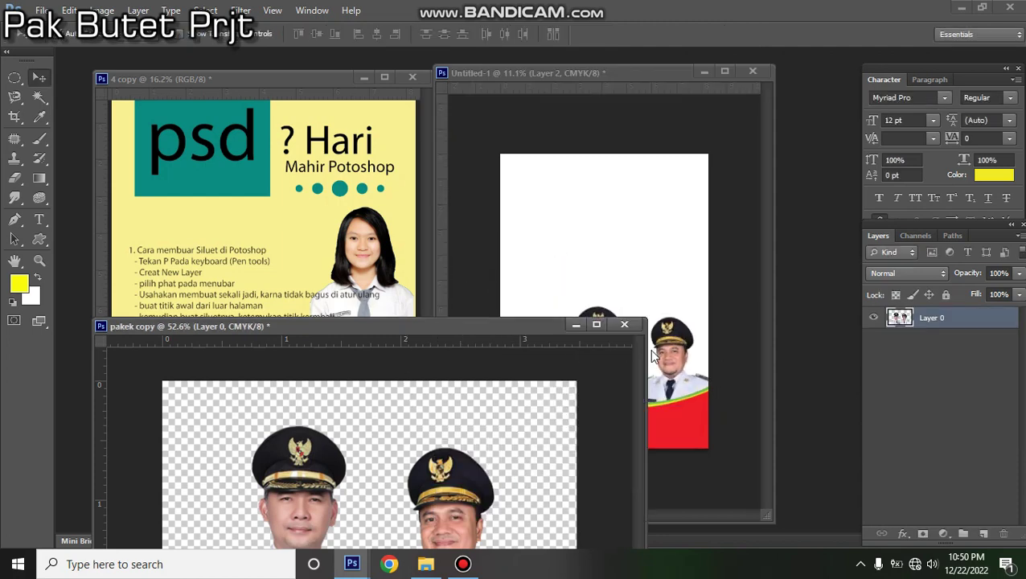
left_click_drag(484, 325, 361, 266)
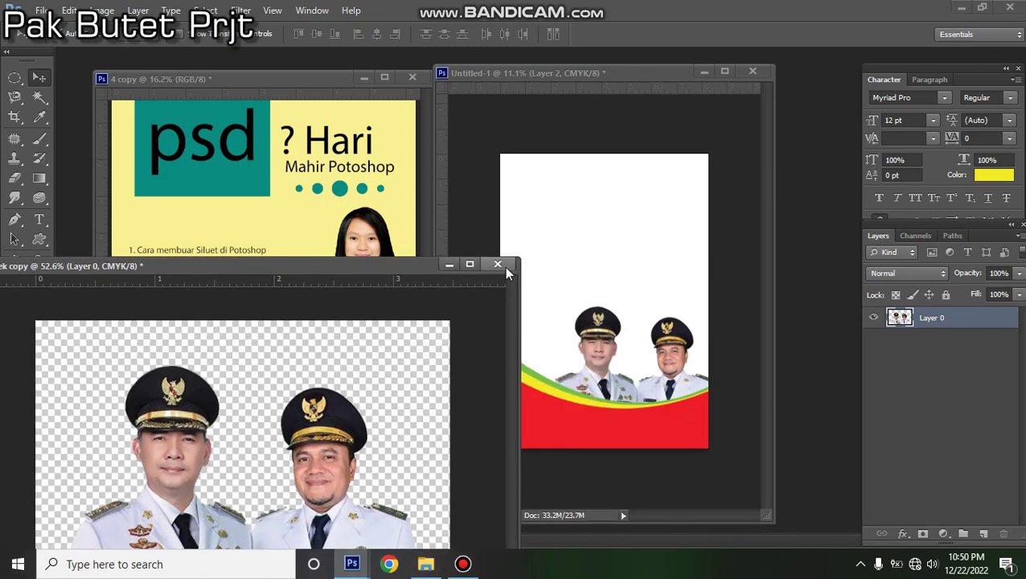
left_click(497, 264)
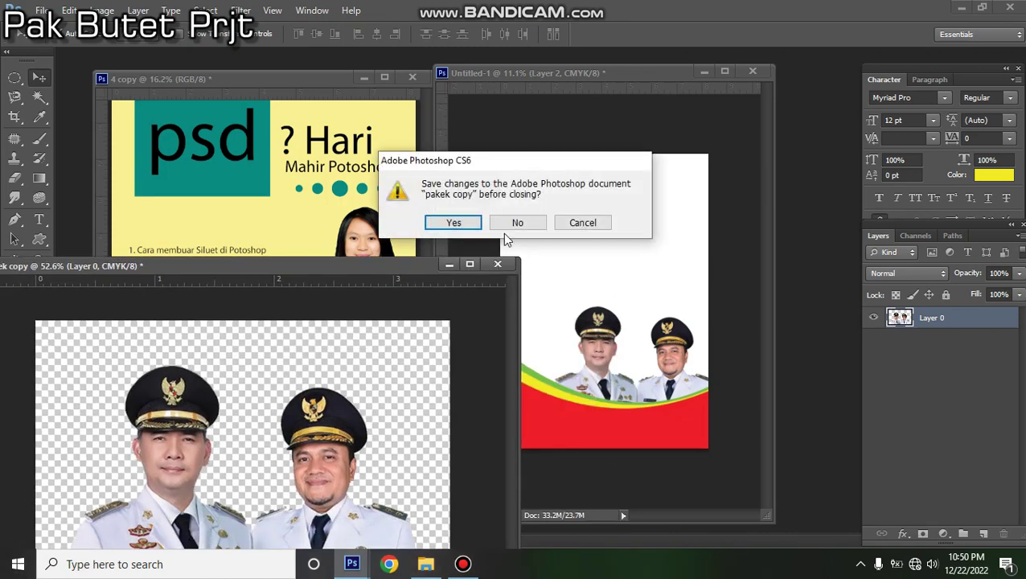
left_click(518, 222)
left_click_drag(603, 377, 599, 372)
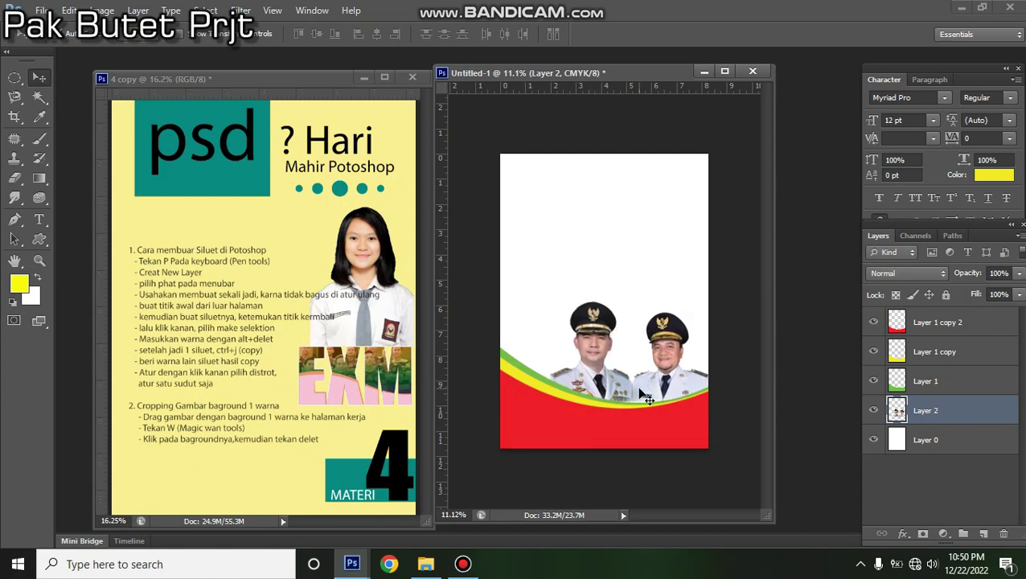
left_click(463, 564)
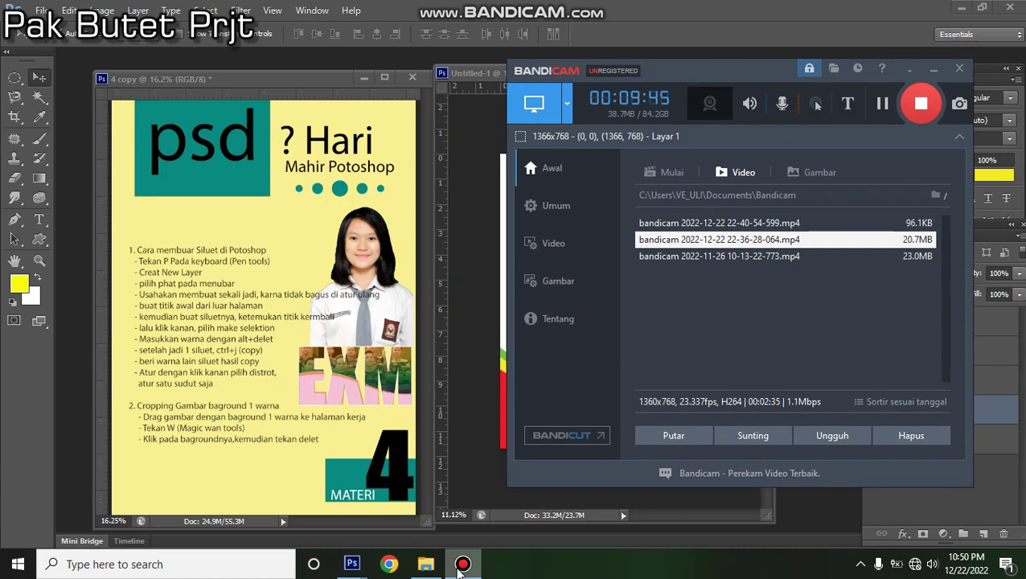
left_click(920, 103)
left_click(921, 103)
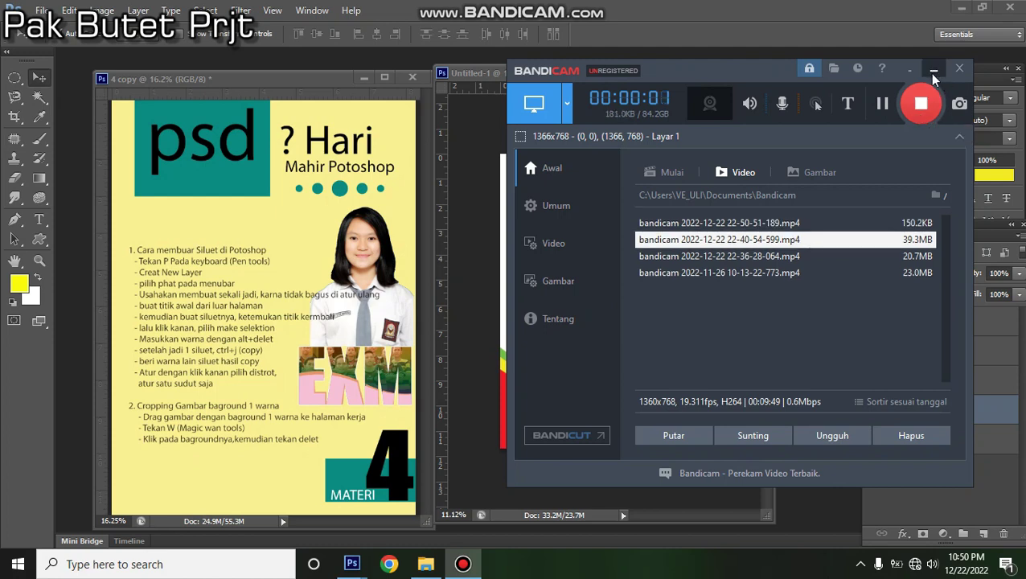
left_click(933, 70)
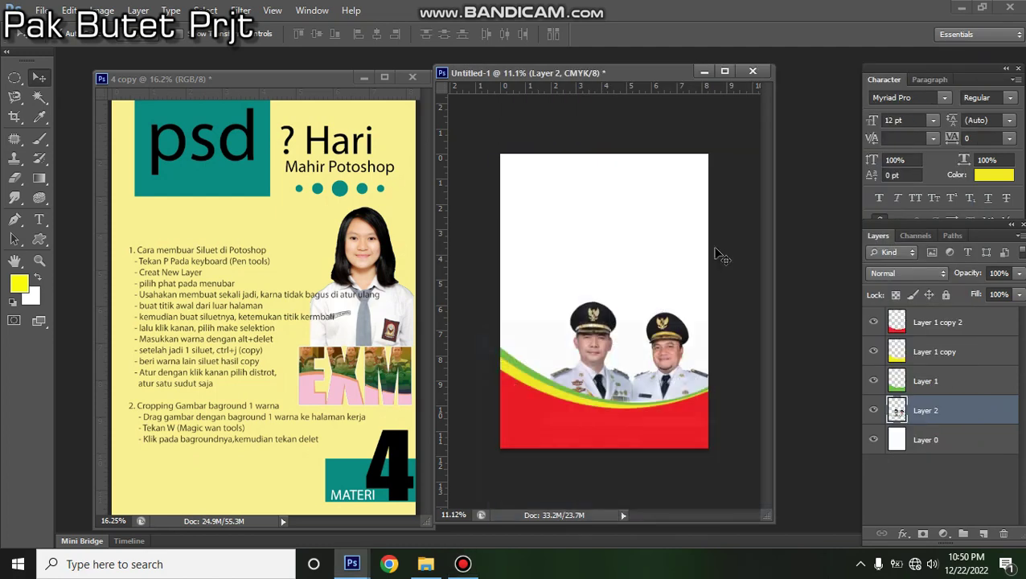
- Examine the photo-filled text example and the instructions on the poster in the 4 copy document
left_click(269, 271)
scroll(368, 445, "up", 2)
scroll(302, 273, "up", 1)
scroll(350, 347, "down", 4)
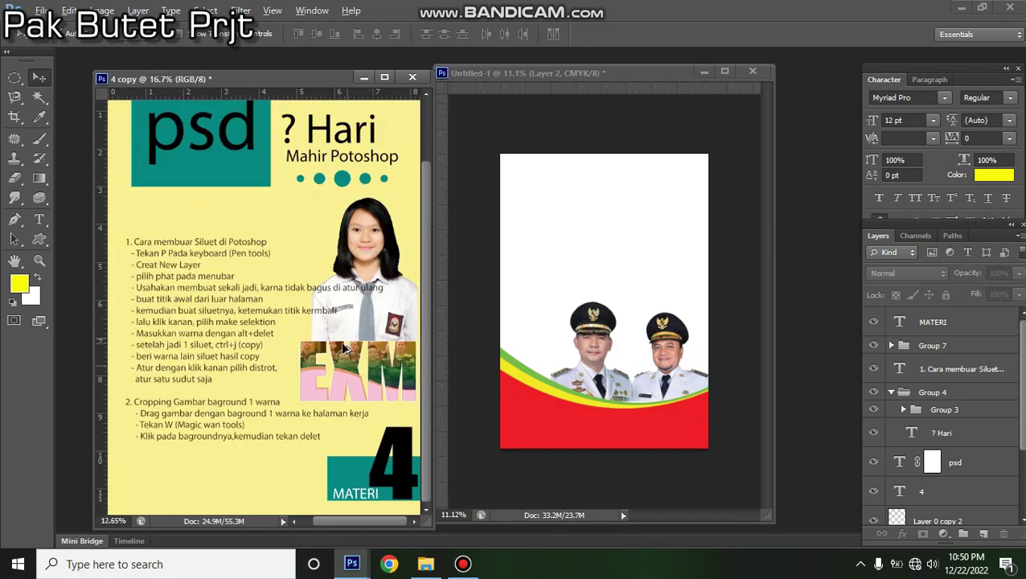
scroll(350, 347, "down", 1)
key("alt")
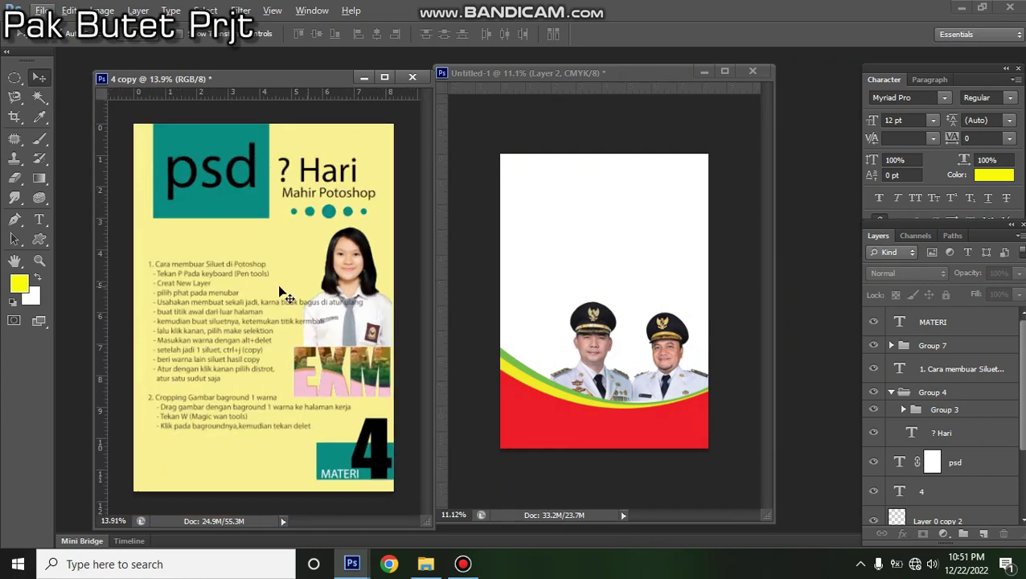
- Add the yellow text TEX in the untitled page's empty upper area, enlarged to about 200 pt, in the Impact font
left_click(591, 227)
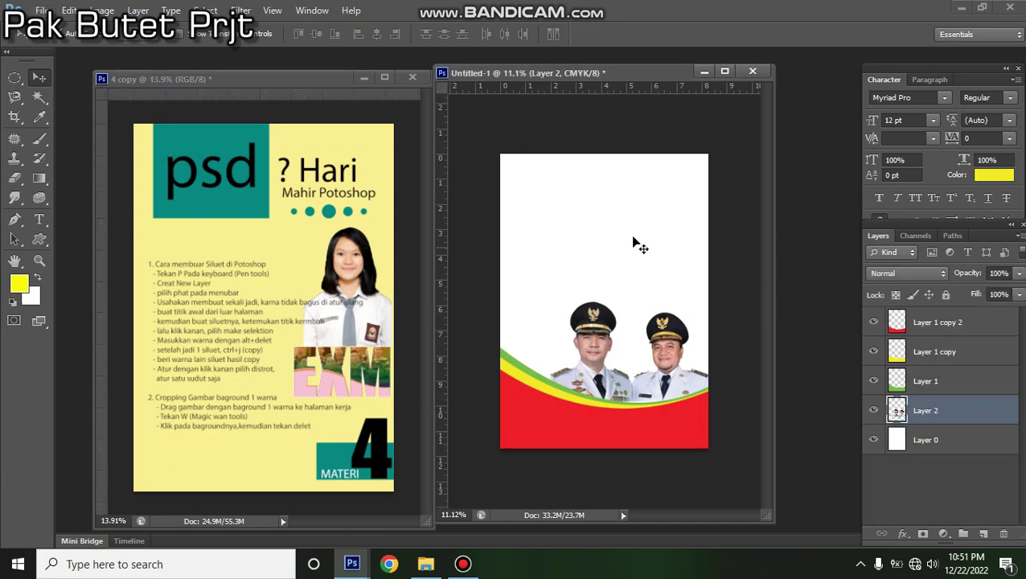
left_click(543, 209)
key("t")
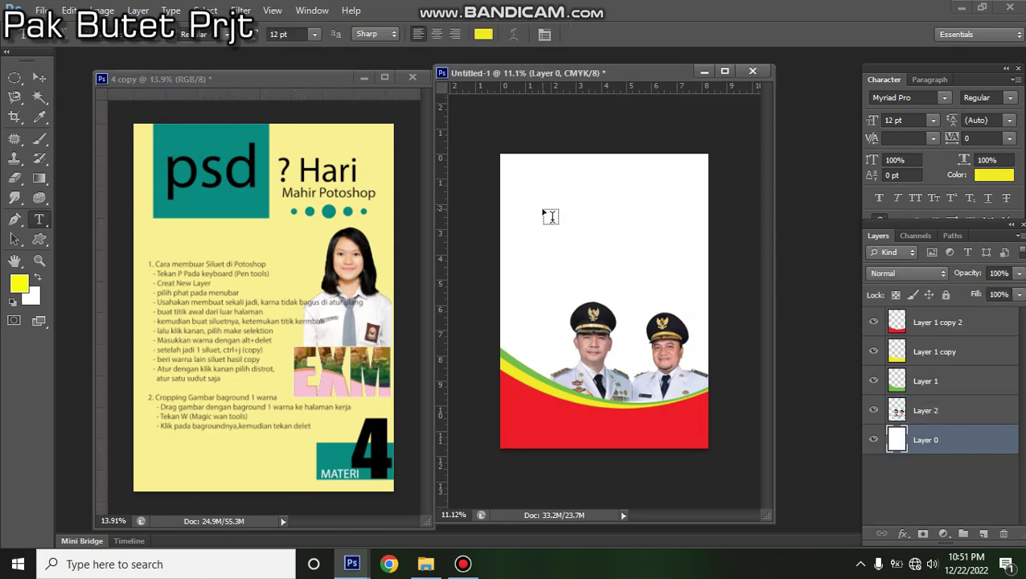
left_click(543, 211)
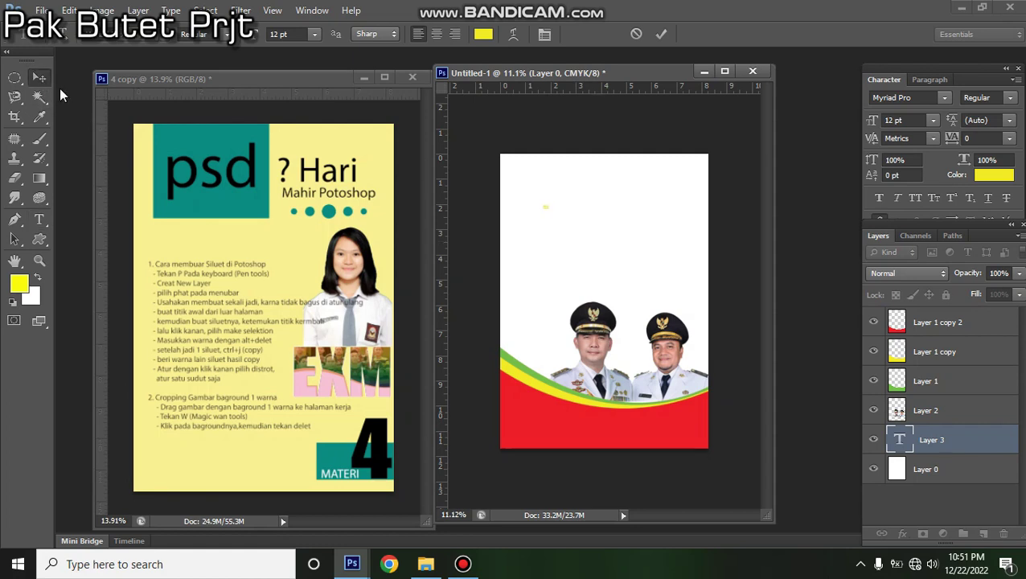
type("TEX")
left_click_drag(545, 208, 667, 270)
key("Return")
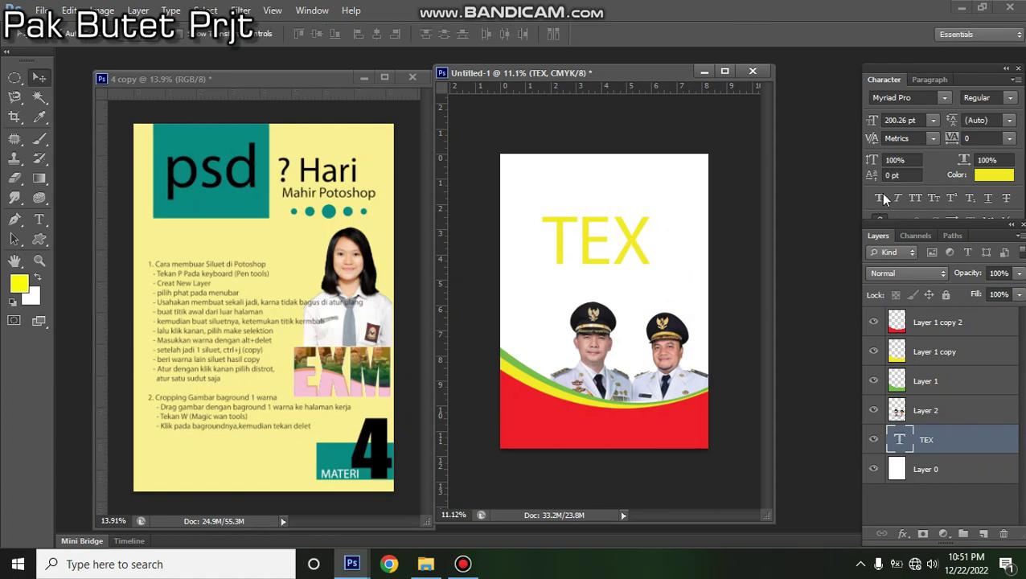
left_click(935, 97)
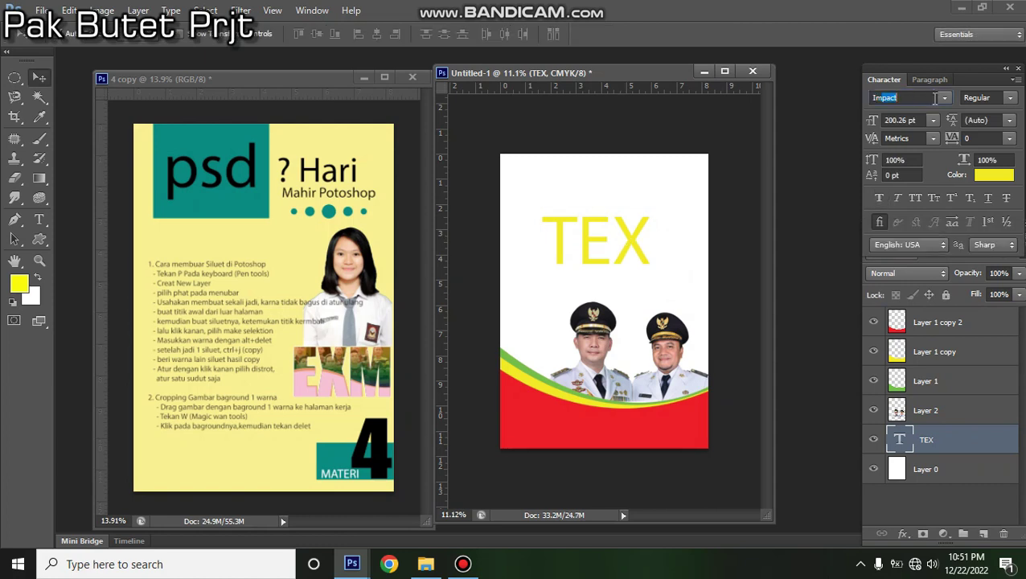
key("Return")
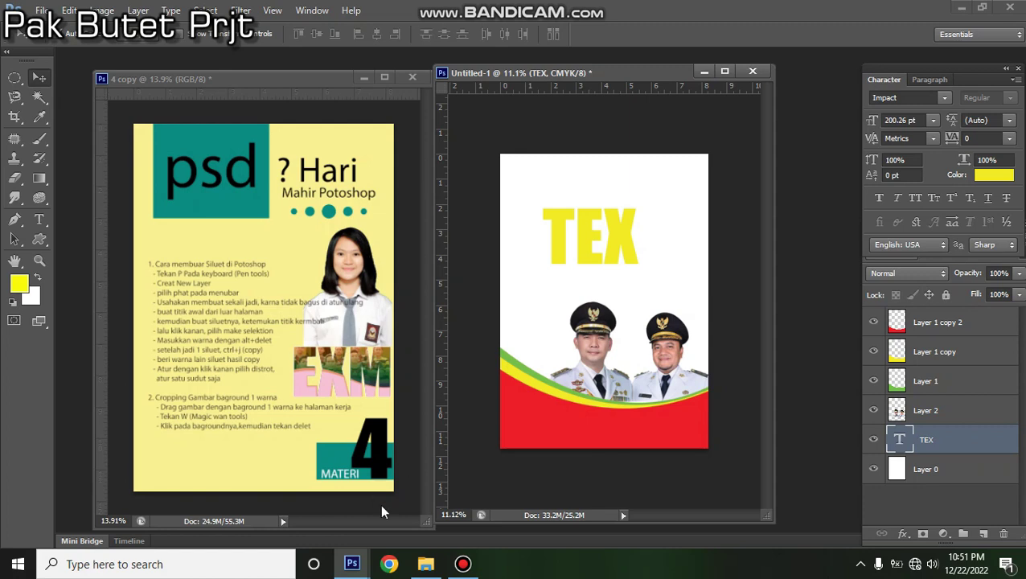
- Open pakek.jpg from the Latihan 4 folder and place a copy of its photo, enlarged, on the untitled document's upper area
left_click(426, 564)
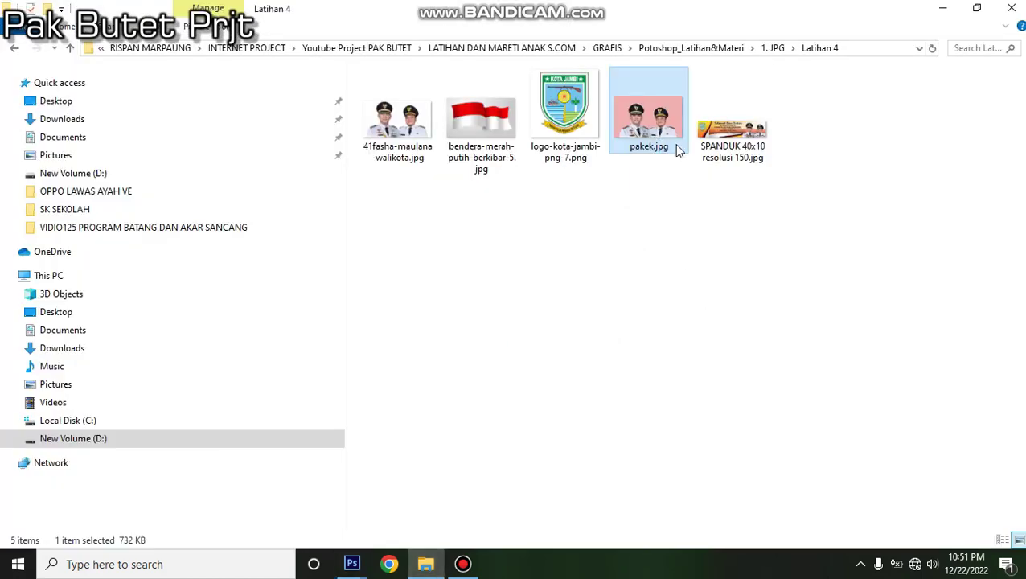
left_click_drag(643, 127, 810, 359)
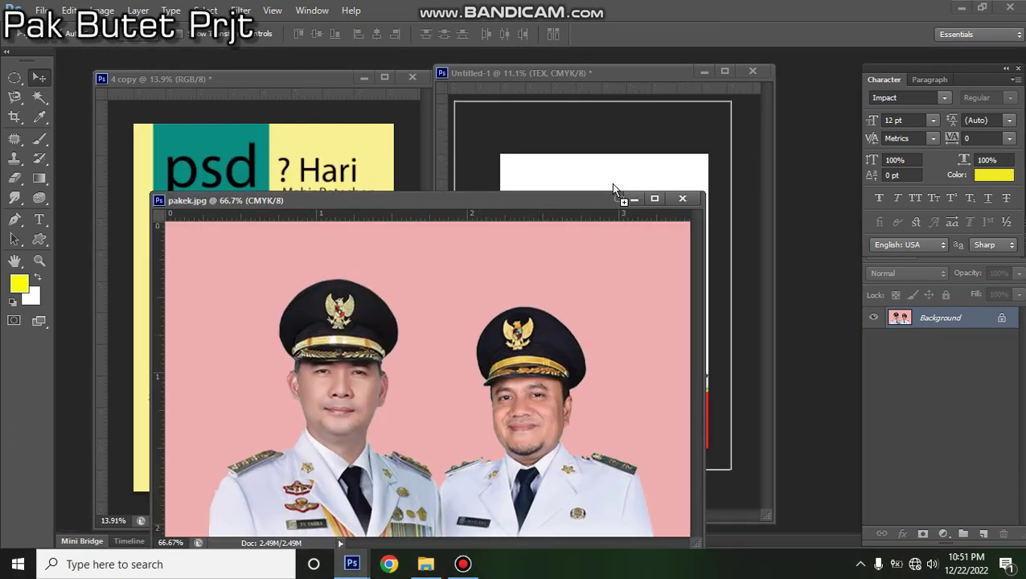
left_click_drag(613, 188, 681, 273)
key("ctrl+t")
key("Return")
- Put the pink-background photo layer beneath the TEX layer and align the lettering over the photo
left_click_drag(989, 441, 977, 487)
mouse_move(631, 238)
left_mouse_down()
mouse_move(611, 238)
mouse_move(641, 239)
left_mouse_up()
scroll(641, 239, "up", 5)
left_click_drag(637, 183, 667, 210)
scroll(652, 193, "down", 4)
scroll(635, 217, "up", 1)
- Scale the TEX lettering to about 108% and position it over the two officials in the photo
key("ctrl+t")
left_click_drag(688, 306, 664, 282)
left_click_drag(708, 147, 698, 156)
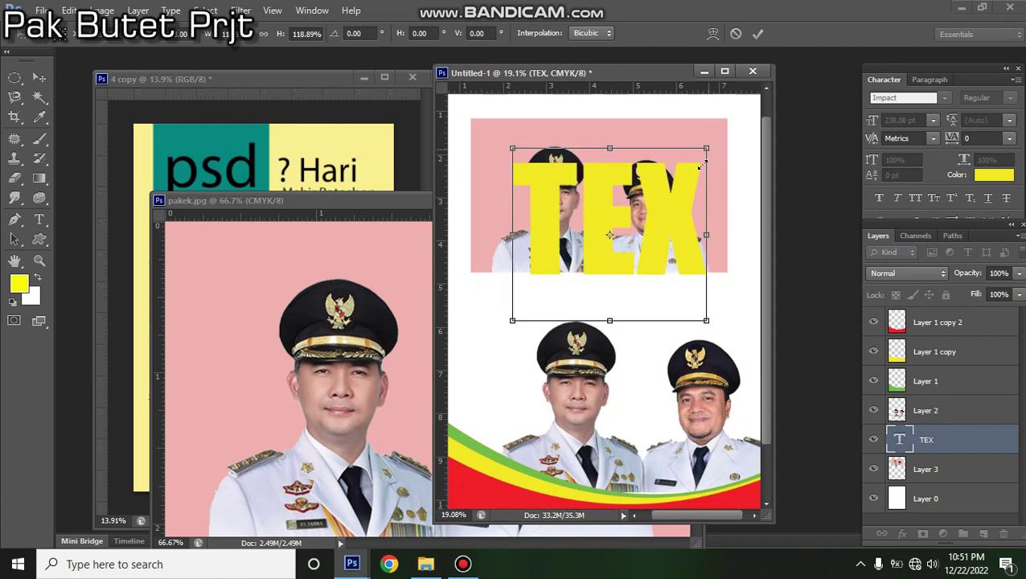
mouse_move(652, 217)
left_mouse_down()
mouse_move(664, 209)
mouse_move(656, 213)
left_mouse_up()
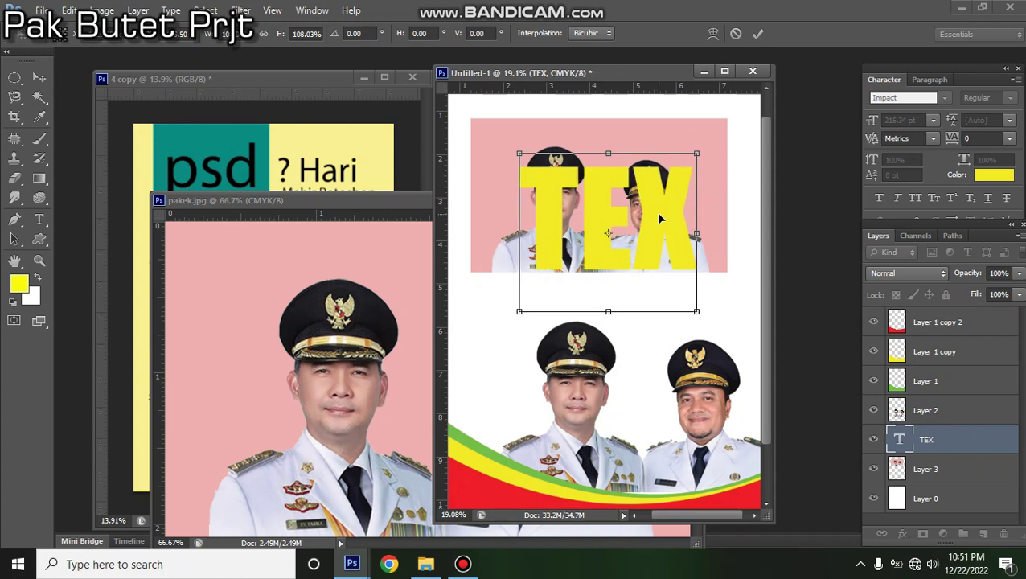
key("Return")
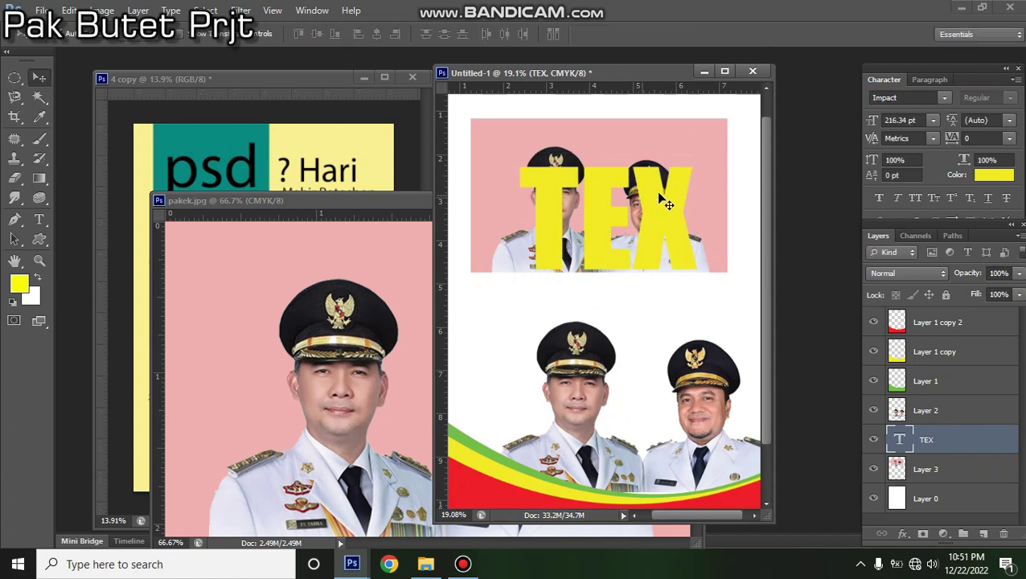
- Load the TEX lettering's outline as a selection and copy that part of the Layer 3 photo to a new layer
left_click(898, 443, "ctrl")
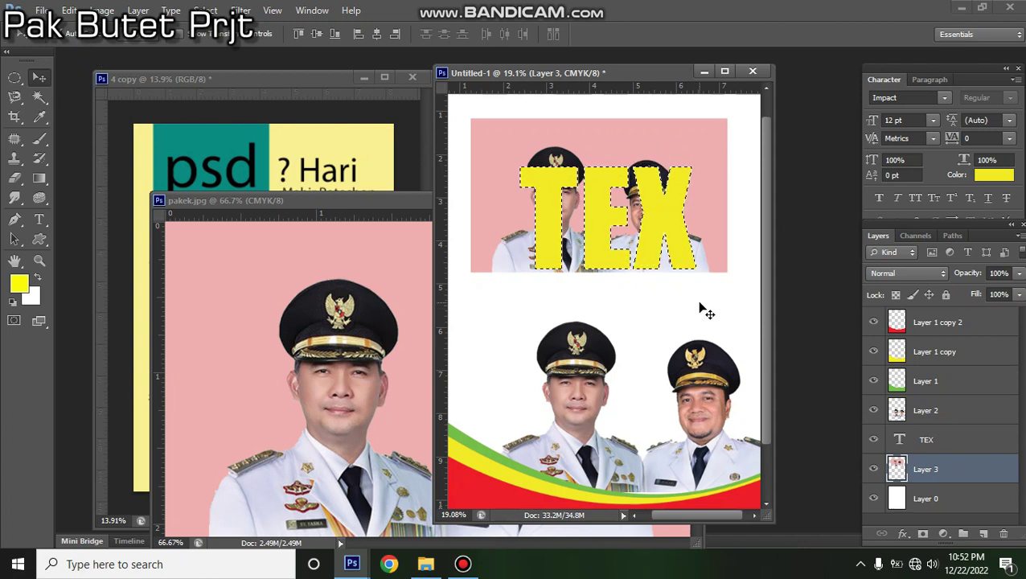
key("ctrl+j")
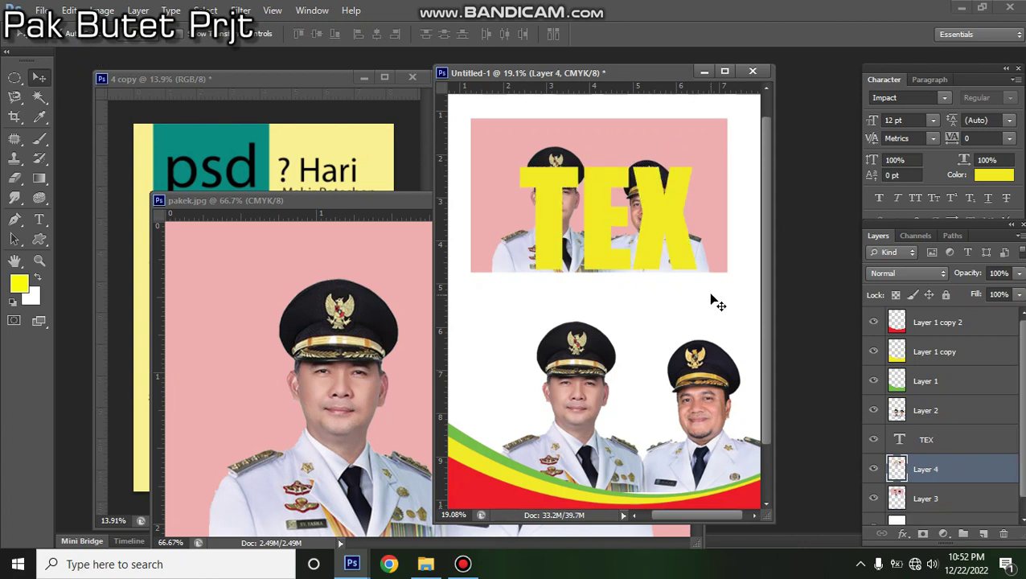
- Hide the full photo on Layer 3 and move Layer 4 above the TEX text layer
left_click(707, 144, "ctrl")
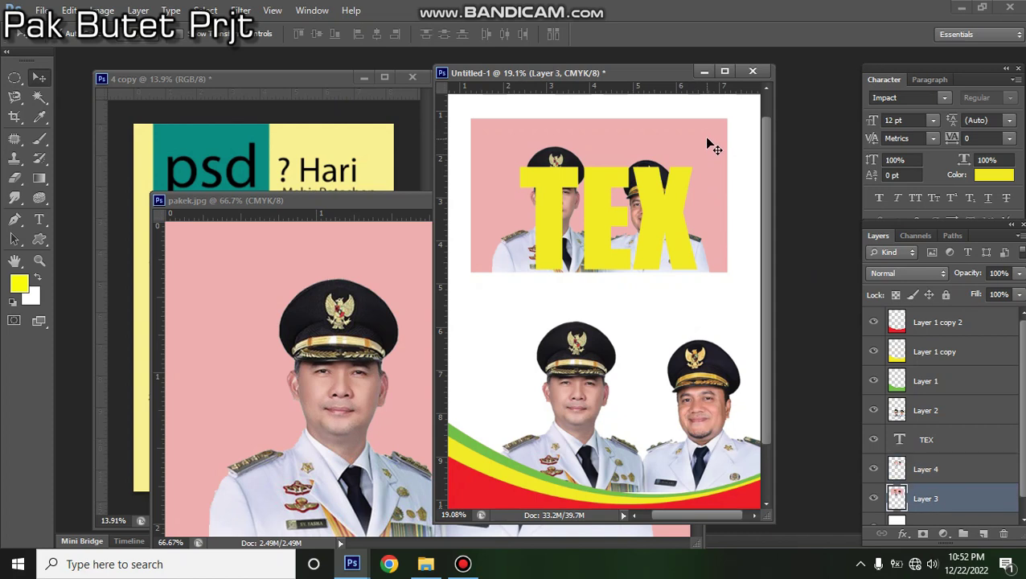
left_click(873, 499)
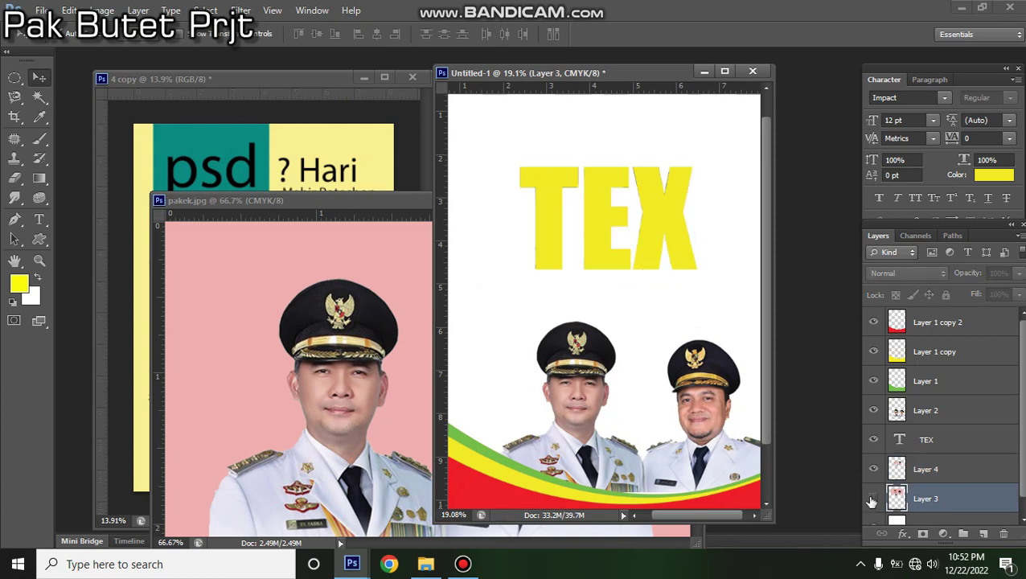
left_click(956, 471)
mouse_move(973, 453)
left_mouse_down()
mouse_move(972, 428)
mouse_move(957, 440)
left_mouse_up()
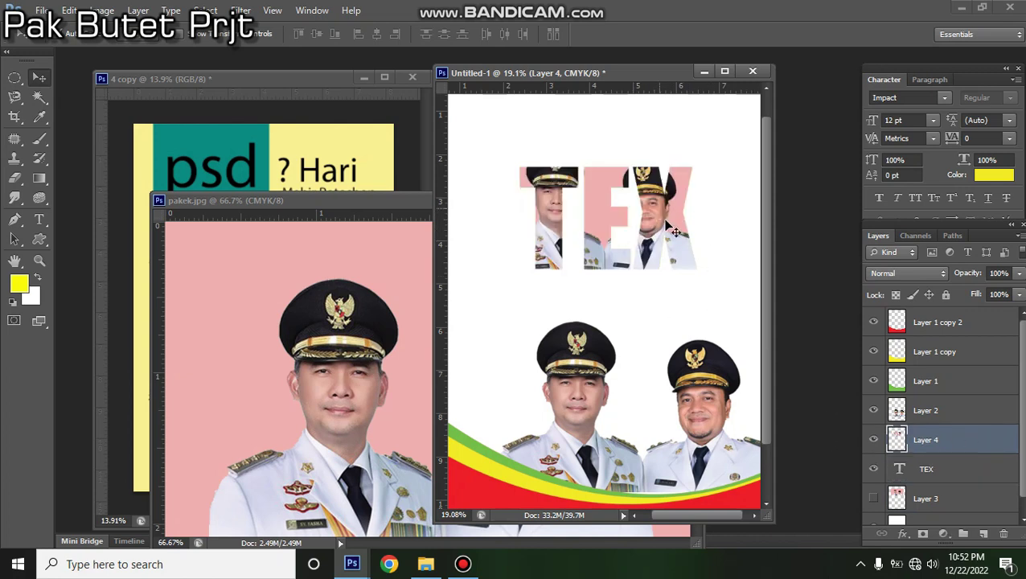
- Add a black outside Stroke of 18 px at 100% opacity to the TEX text layer
left_click(964, 471)
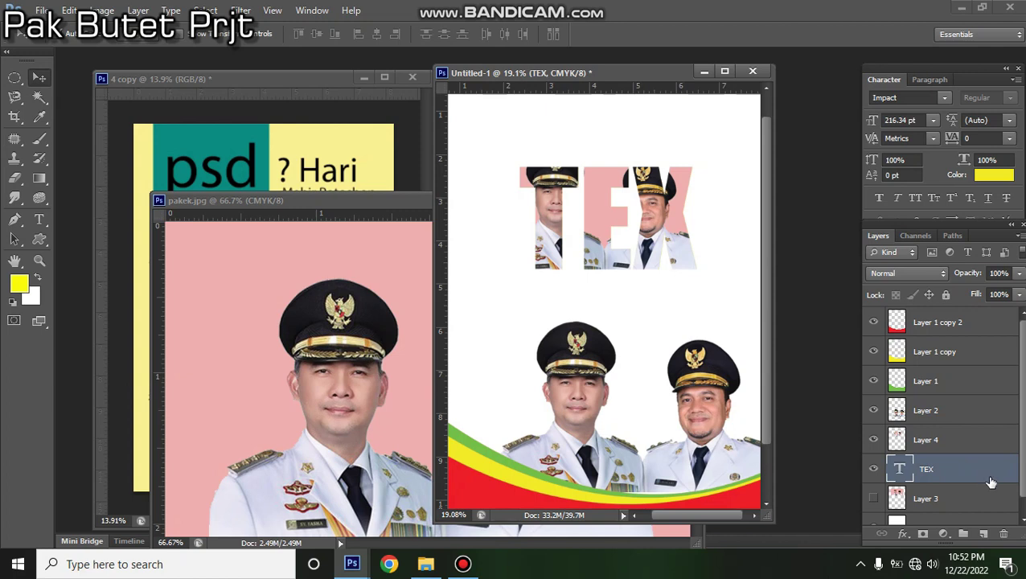
double_click(991, 481)
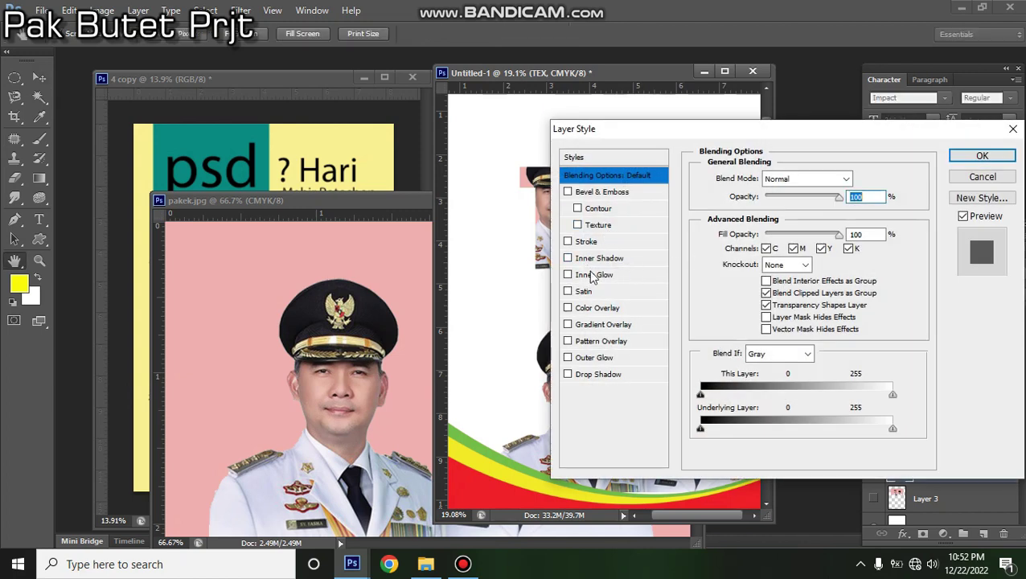
left_click(586, 241)
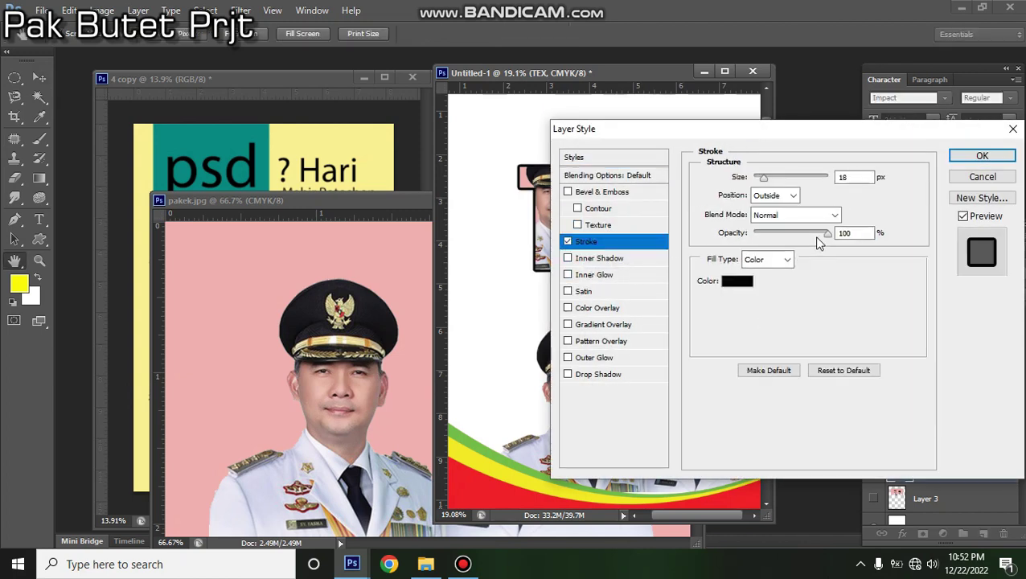
left_click(982, 156)
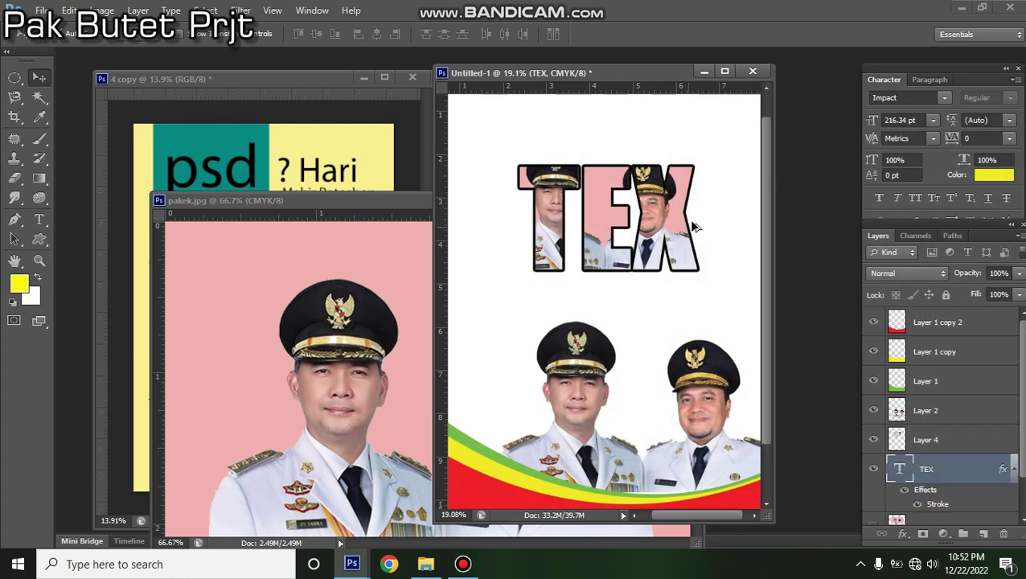
- Examine the outlined, photo-filled TEX lettering up close and the composition of the whole page
scroll(688, 219, "up", 5)
scroll(645, 245, "down", 3)
scroll(598, 233, "down", 2)
scroll(601, 233, "up", 3)
key("alt")
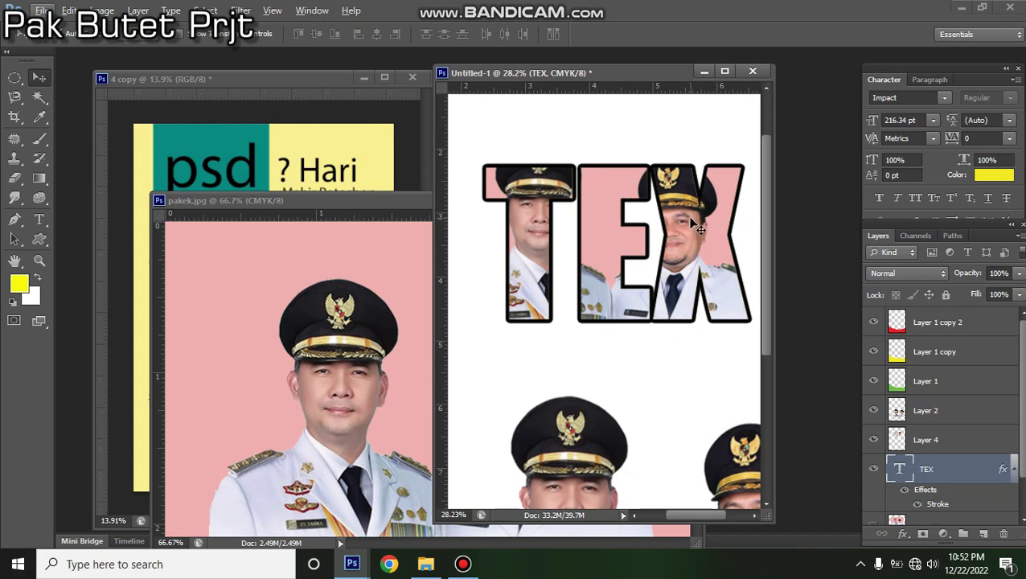
scroll(589, 326, "down", 4)
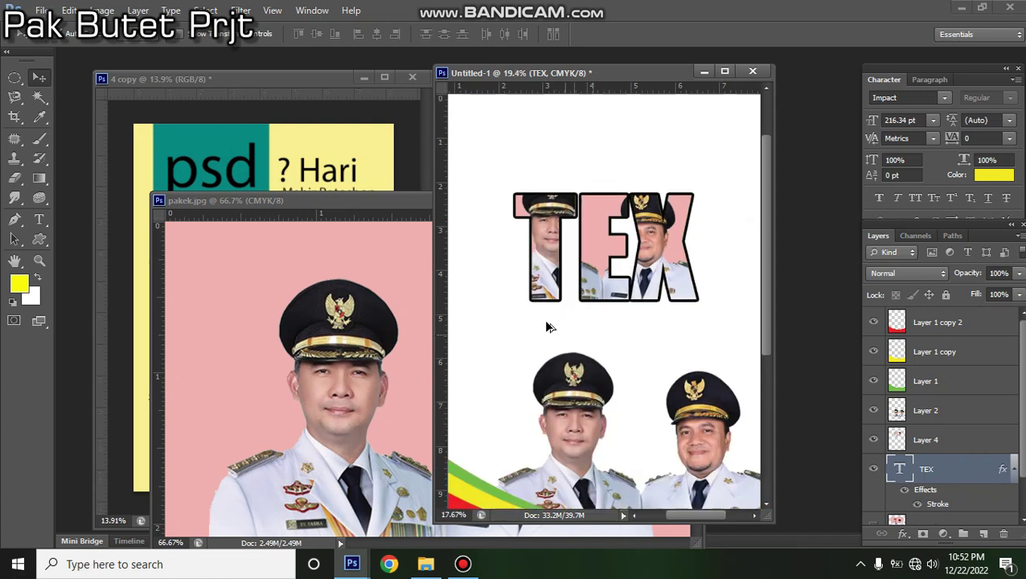
scroll(589, 328, "up", 2)
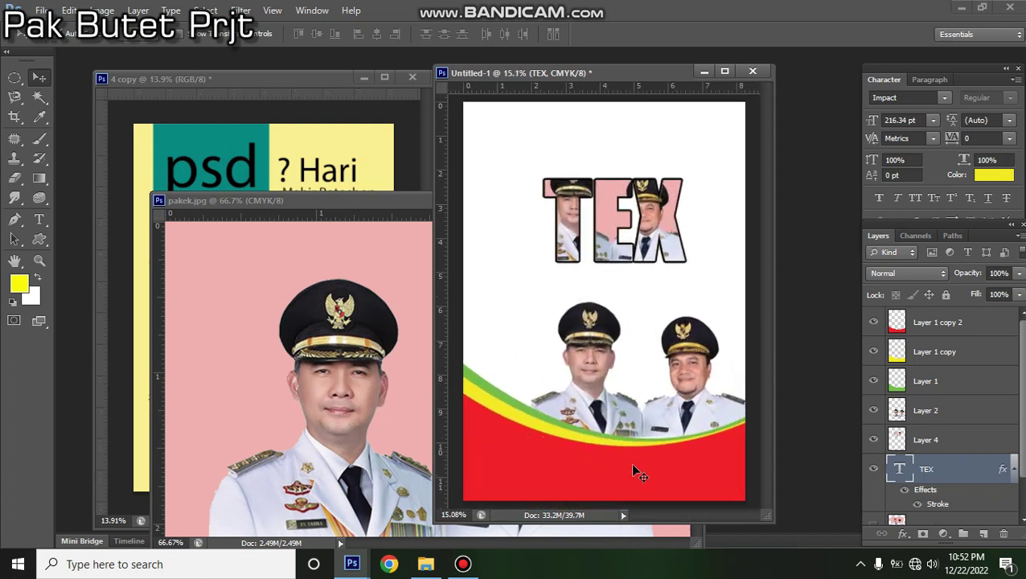
scroll(620, 378, "down", 2)
key("alt")
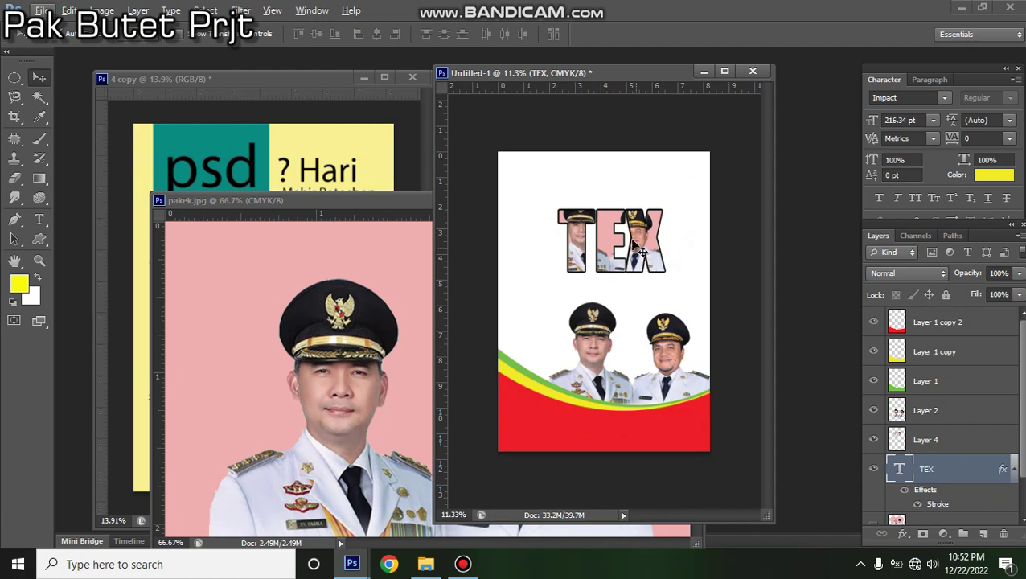
scroll(638, 245, "up", 3)
scroll(599, 273, "up", 3)
scroll(647, 261, "down", 3)
scroll(647, 261, "down", 1)
scroll(678, 224, "up", 1)
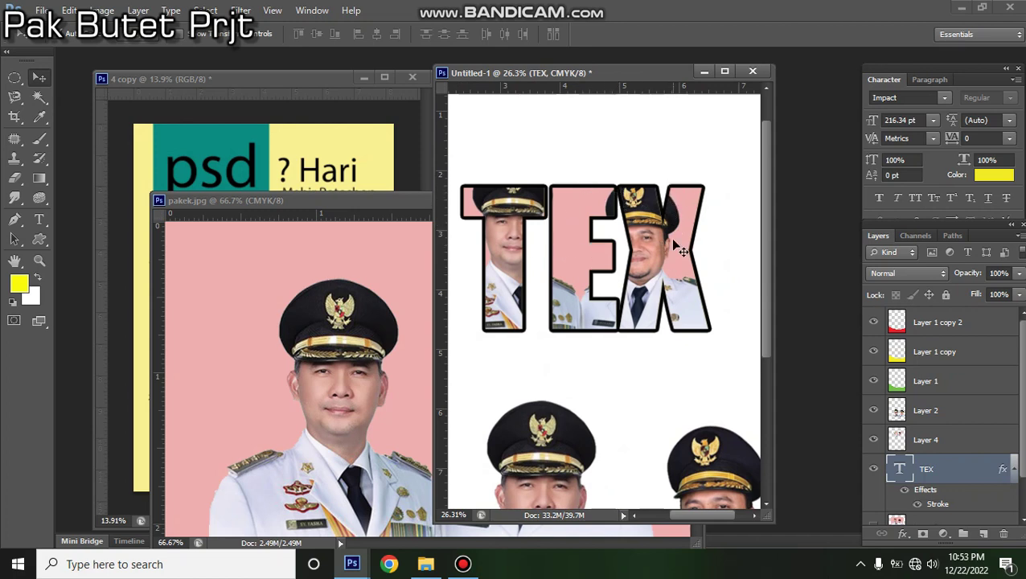
left_click(664, 154)
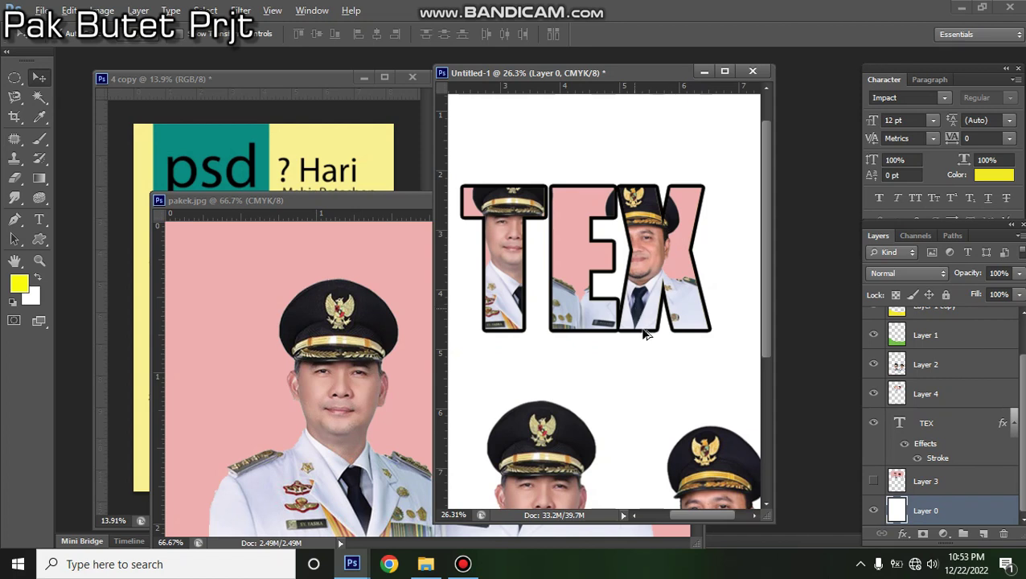
scroll(635, 323, "down", 2)
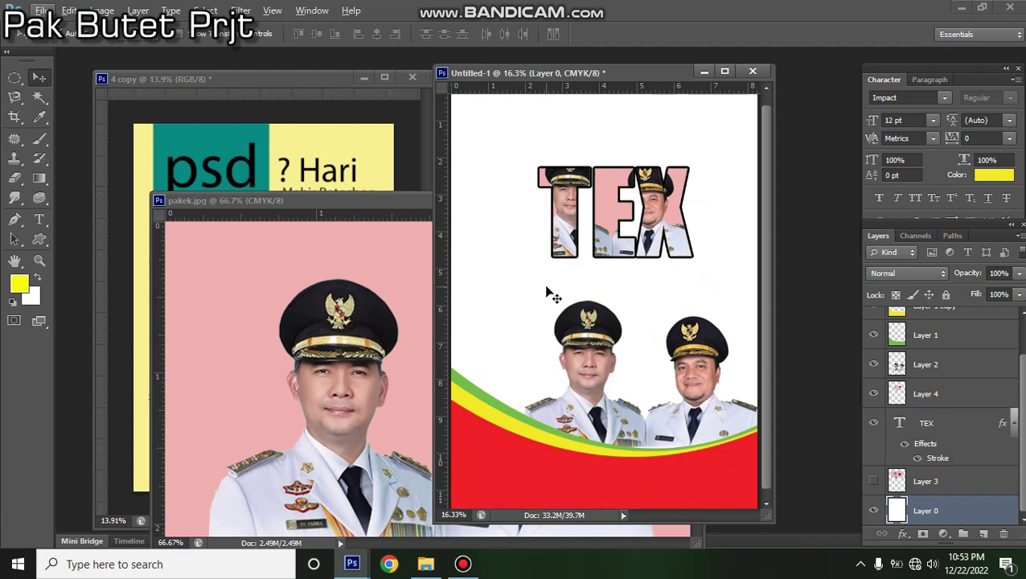
- Close the pakek.jpg document and return to the 4 copy poster
left_click(293, 282)
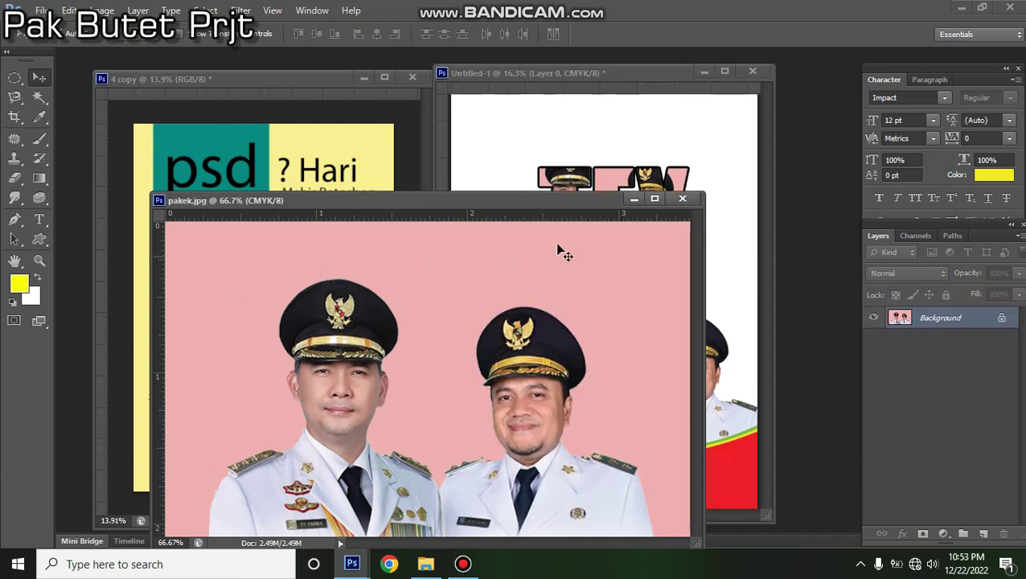
left_click(682, 201)
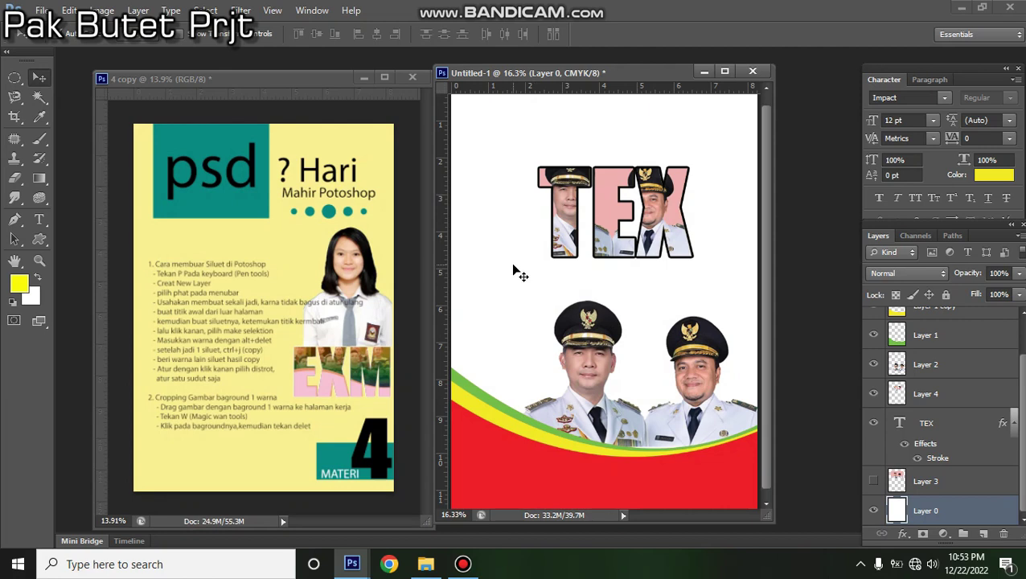
scroll(540, 257, "down", 2)
scroll(561, 270, "up", 1)
scroll(564, 271, "up", 1)
scroll(563, 273, "down", 2)
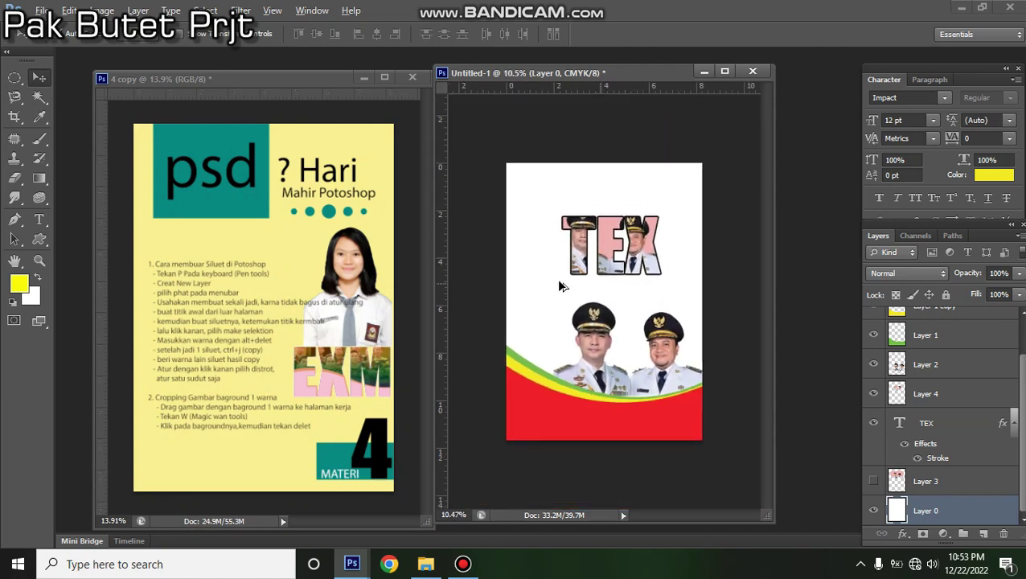
left_click(306, 234)
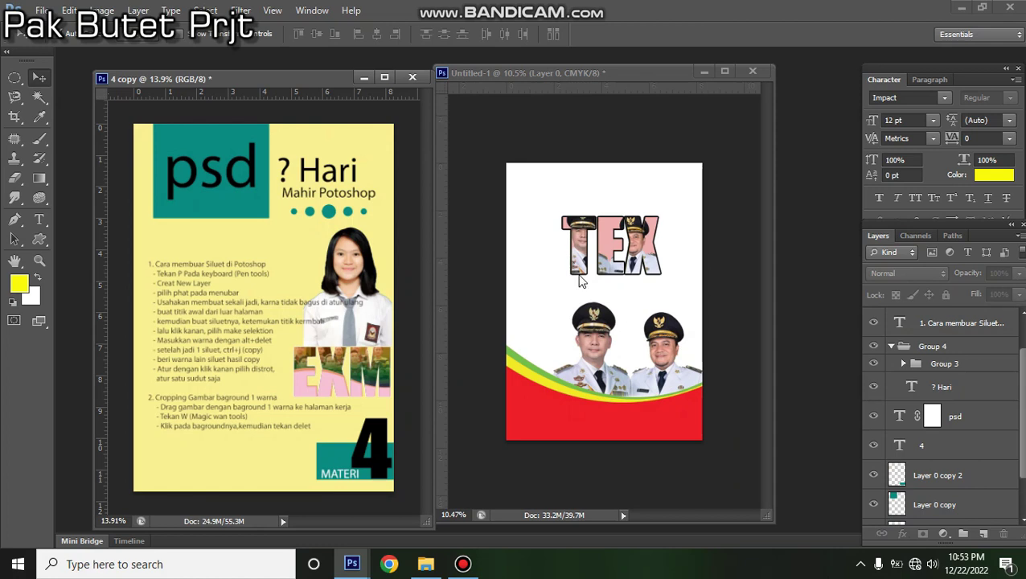
left_click(462, 566)
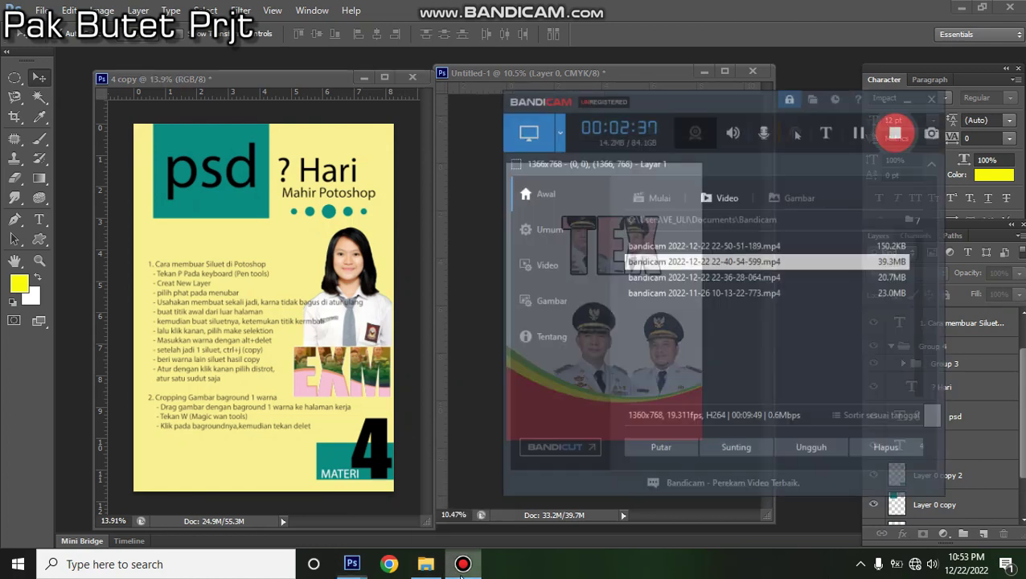